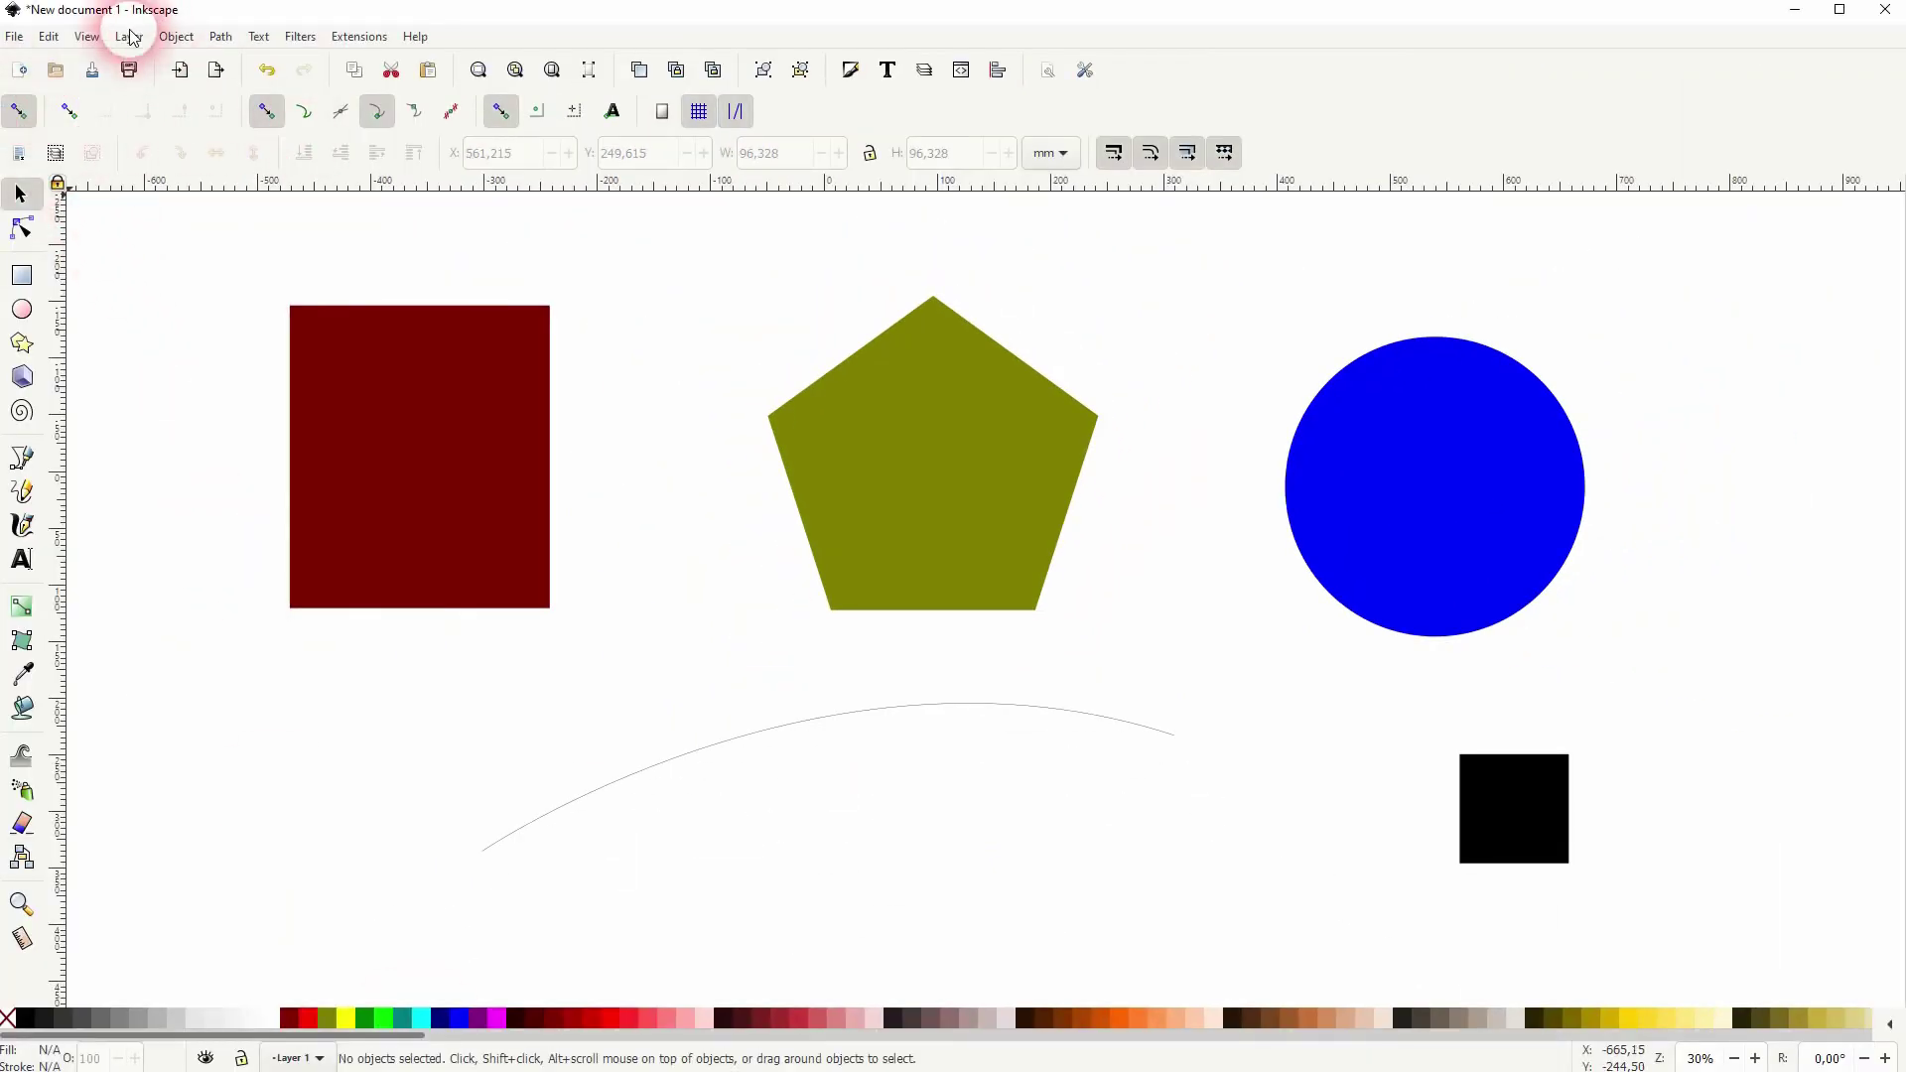
# Switch the interface to the Wide layout, then back to the Custom layout
pyautogui.click(87, 38)
pyautogui.click(151, 547)
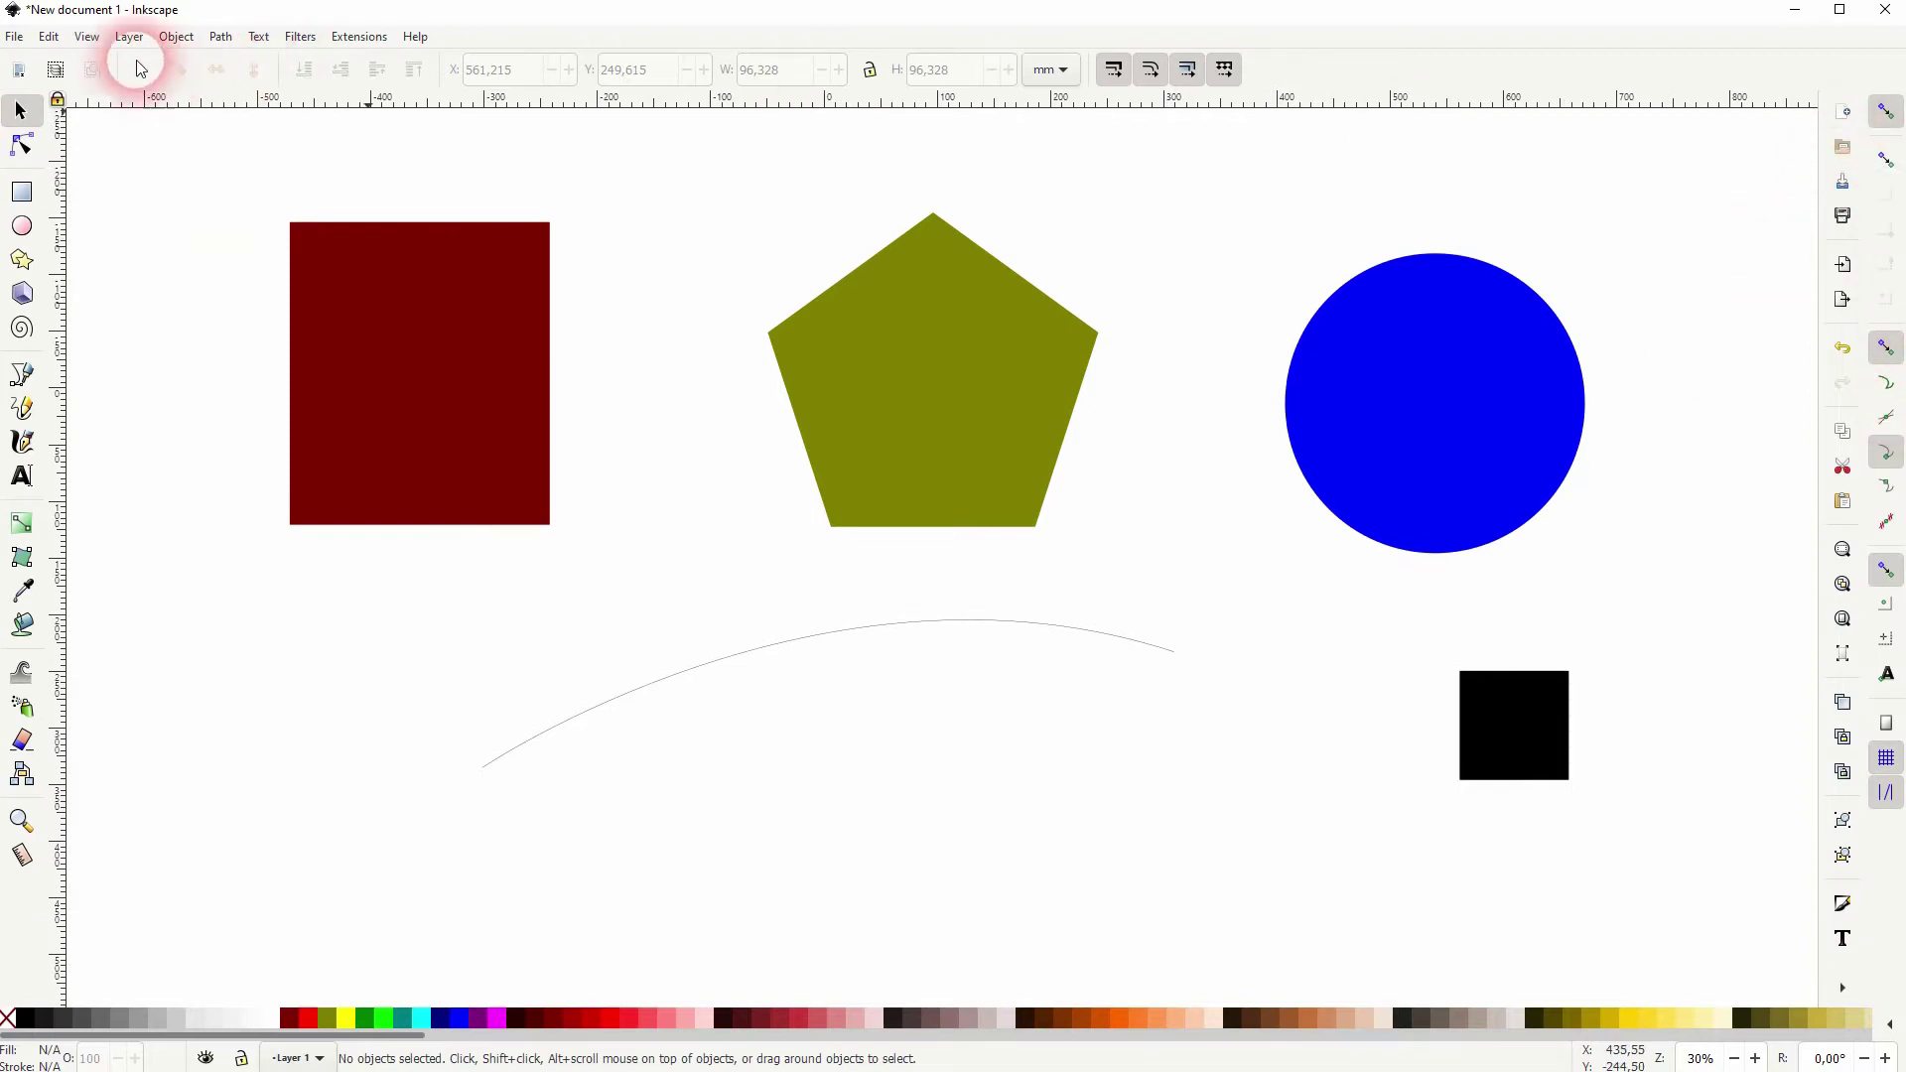
pyautogui.click(87, 38)
pyautogui.click(164, 528)
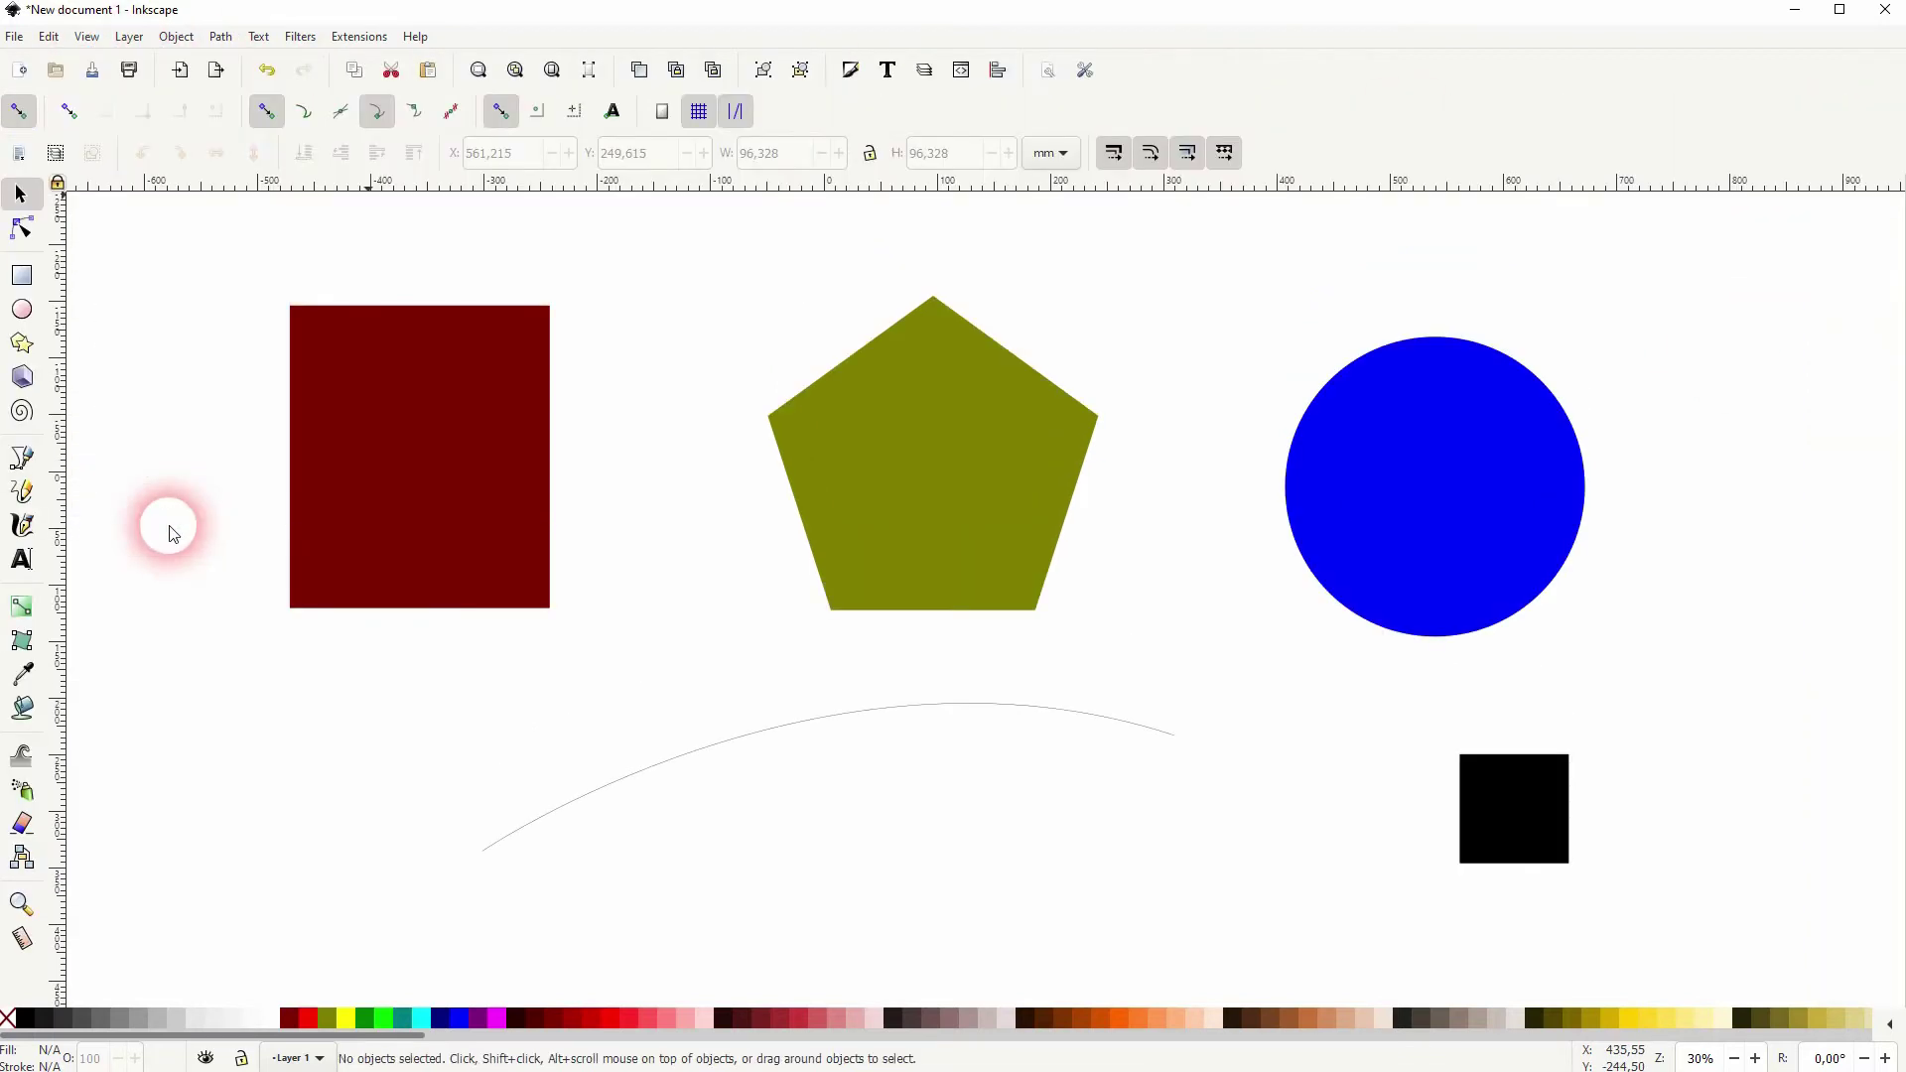
# Toggle global snapping off and on again, then enable bounding-box snapping
pyautogui.click(20, 111)
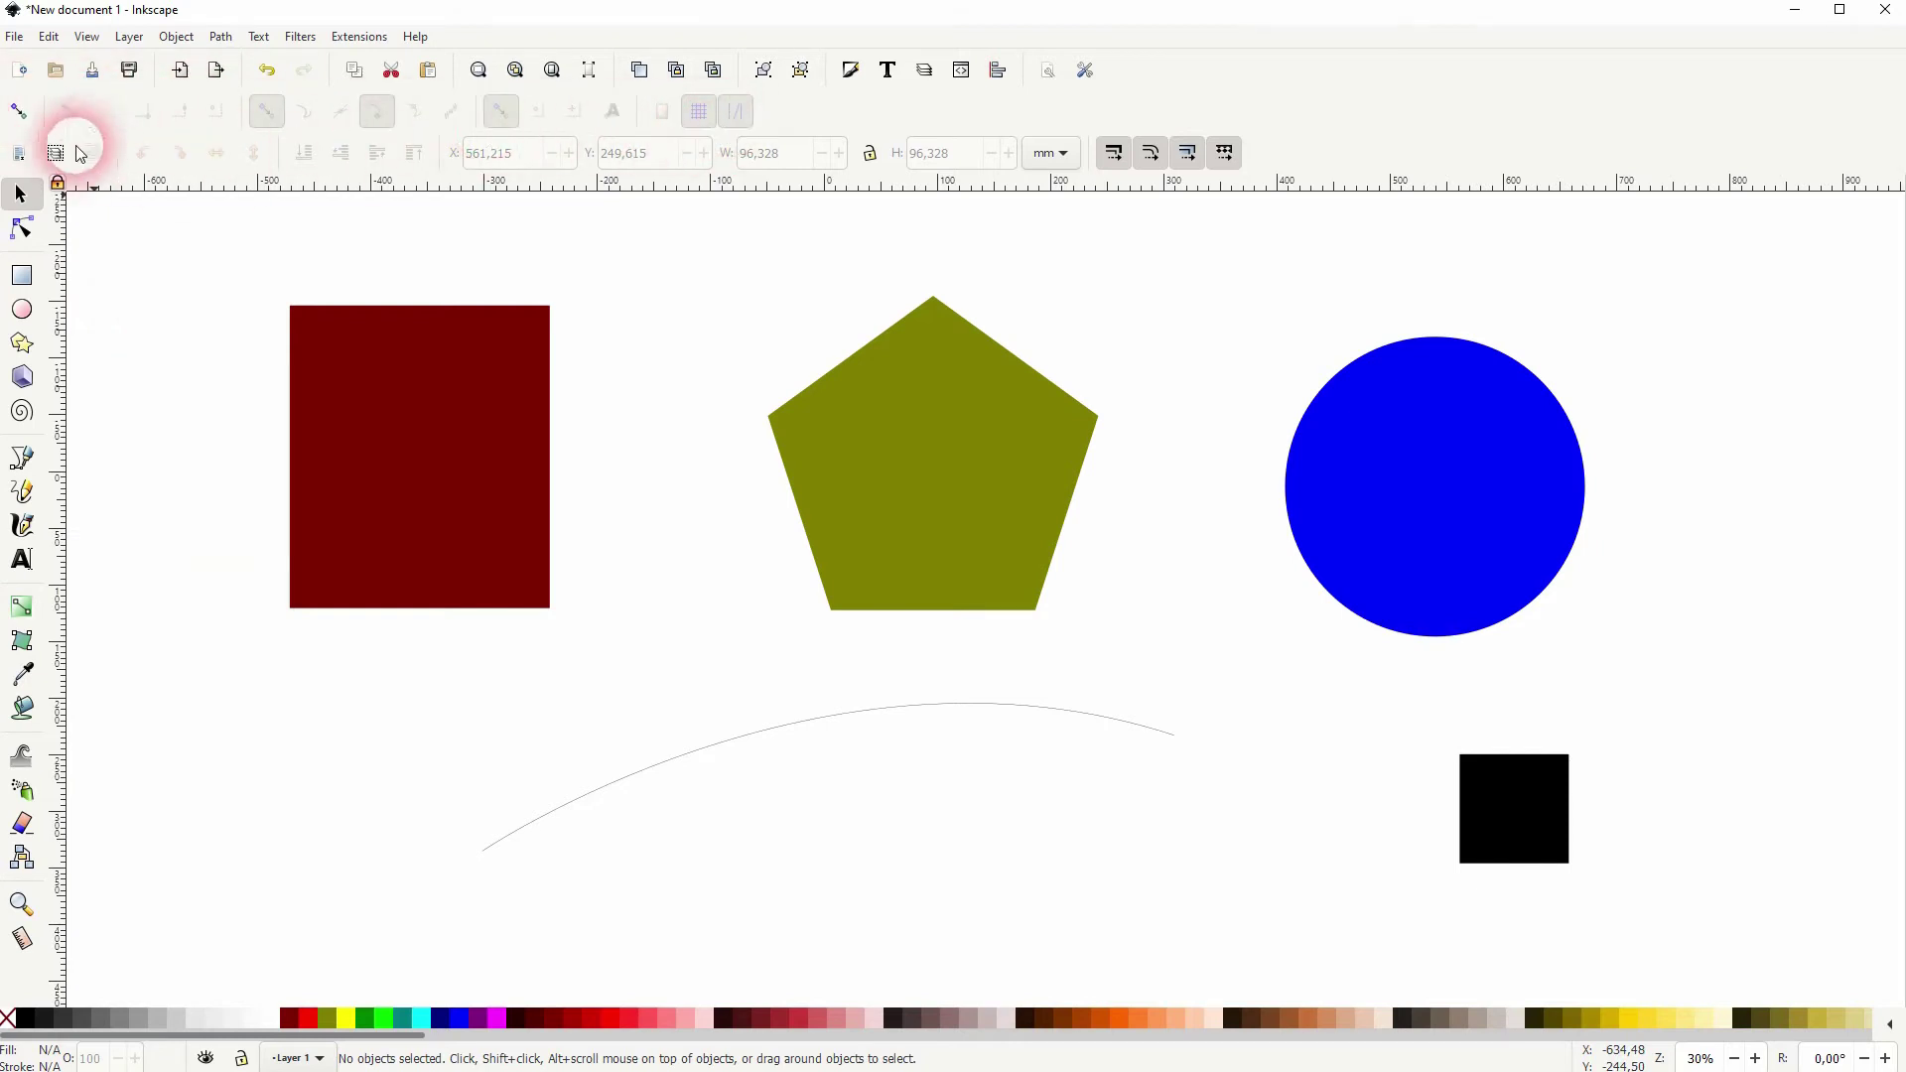
pyautogui.click(30, 114)
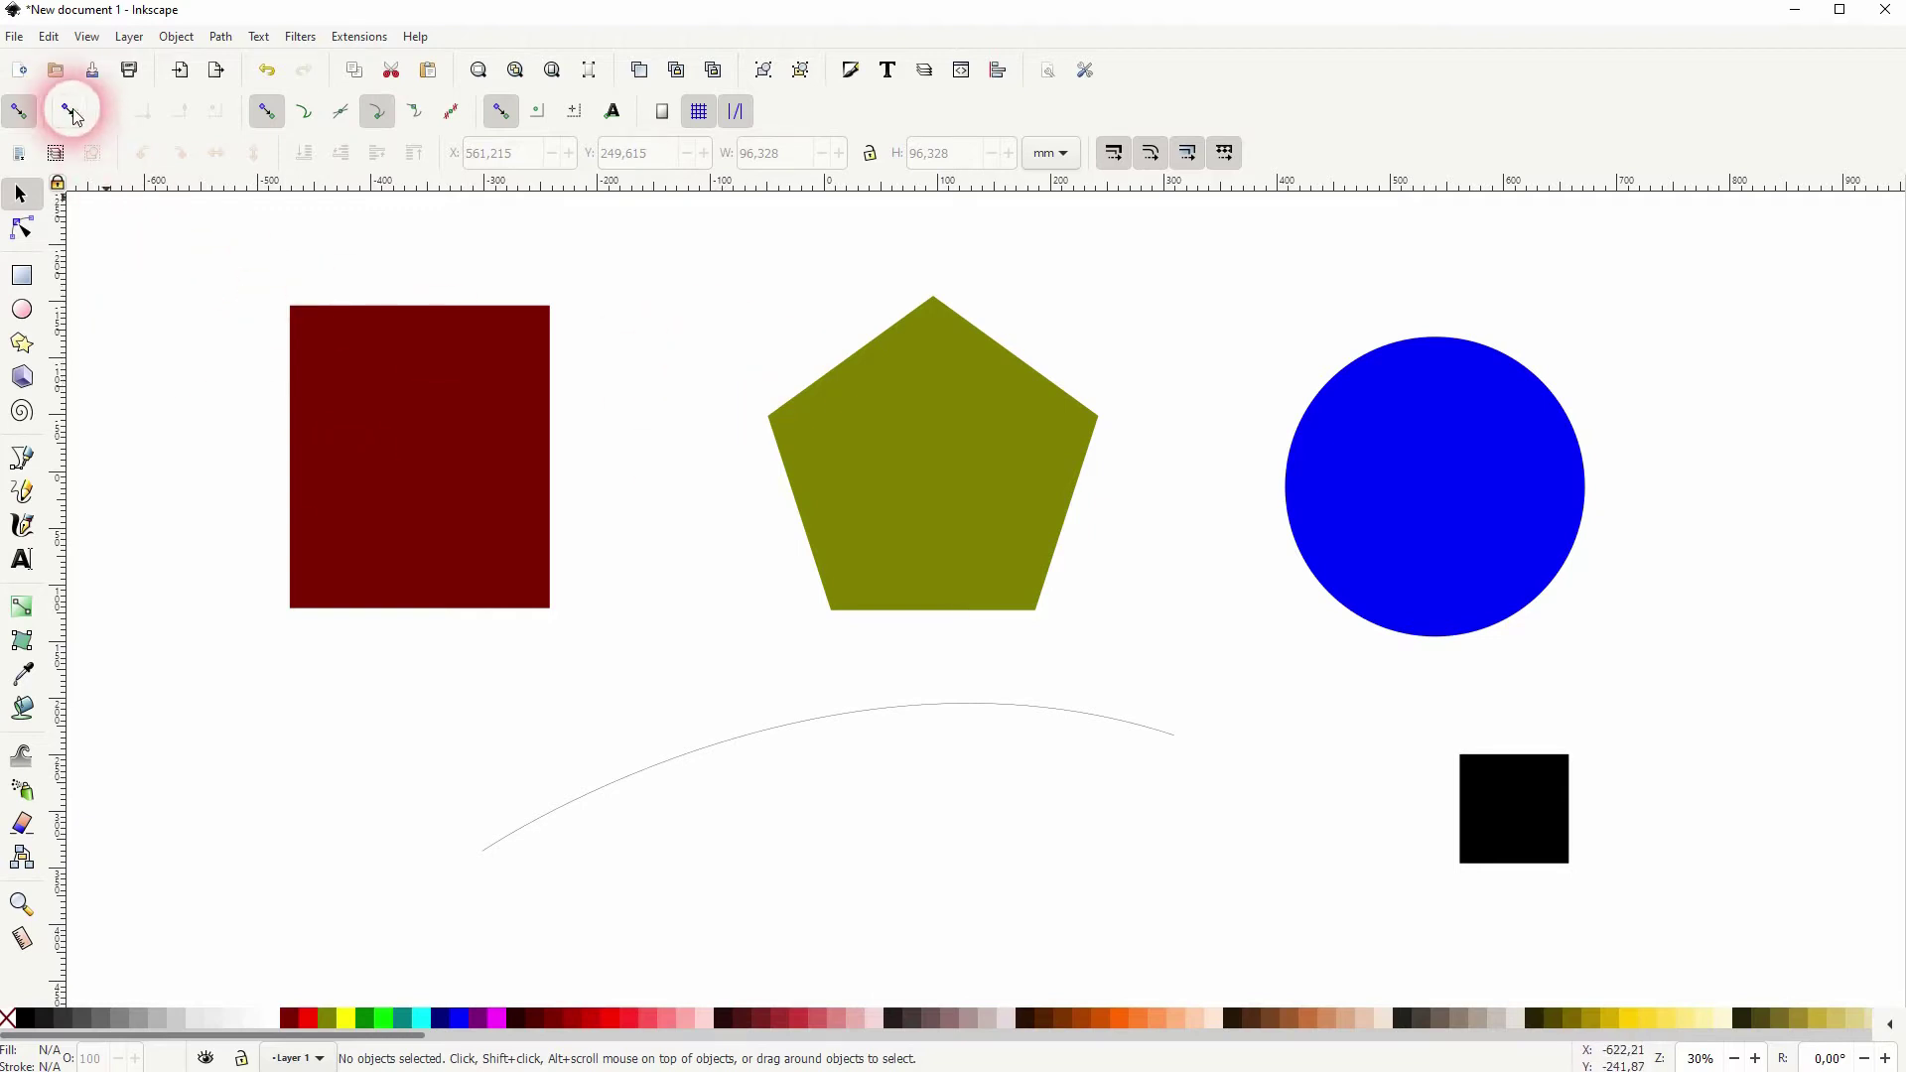
pyautogui.click(71, 112)
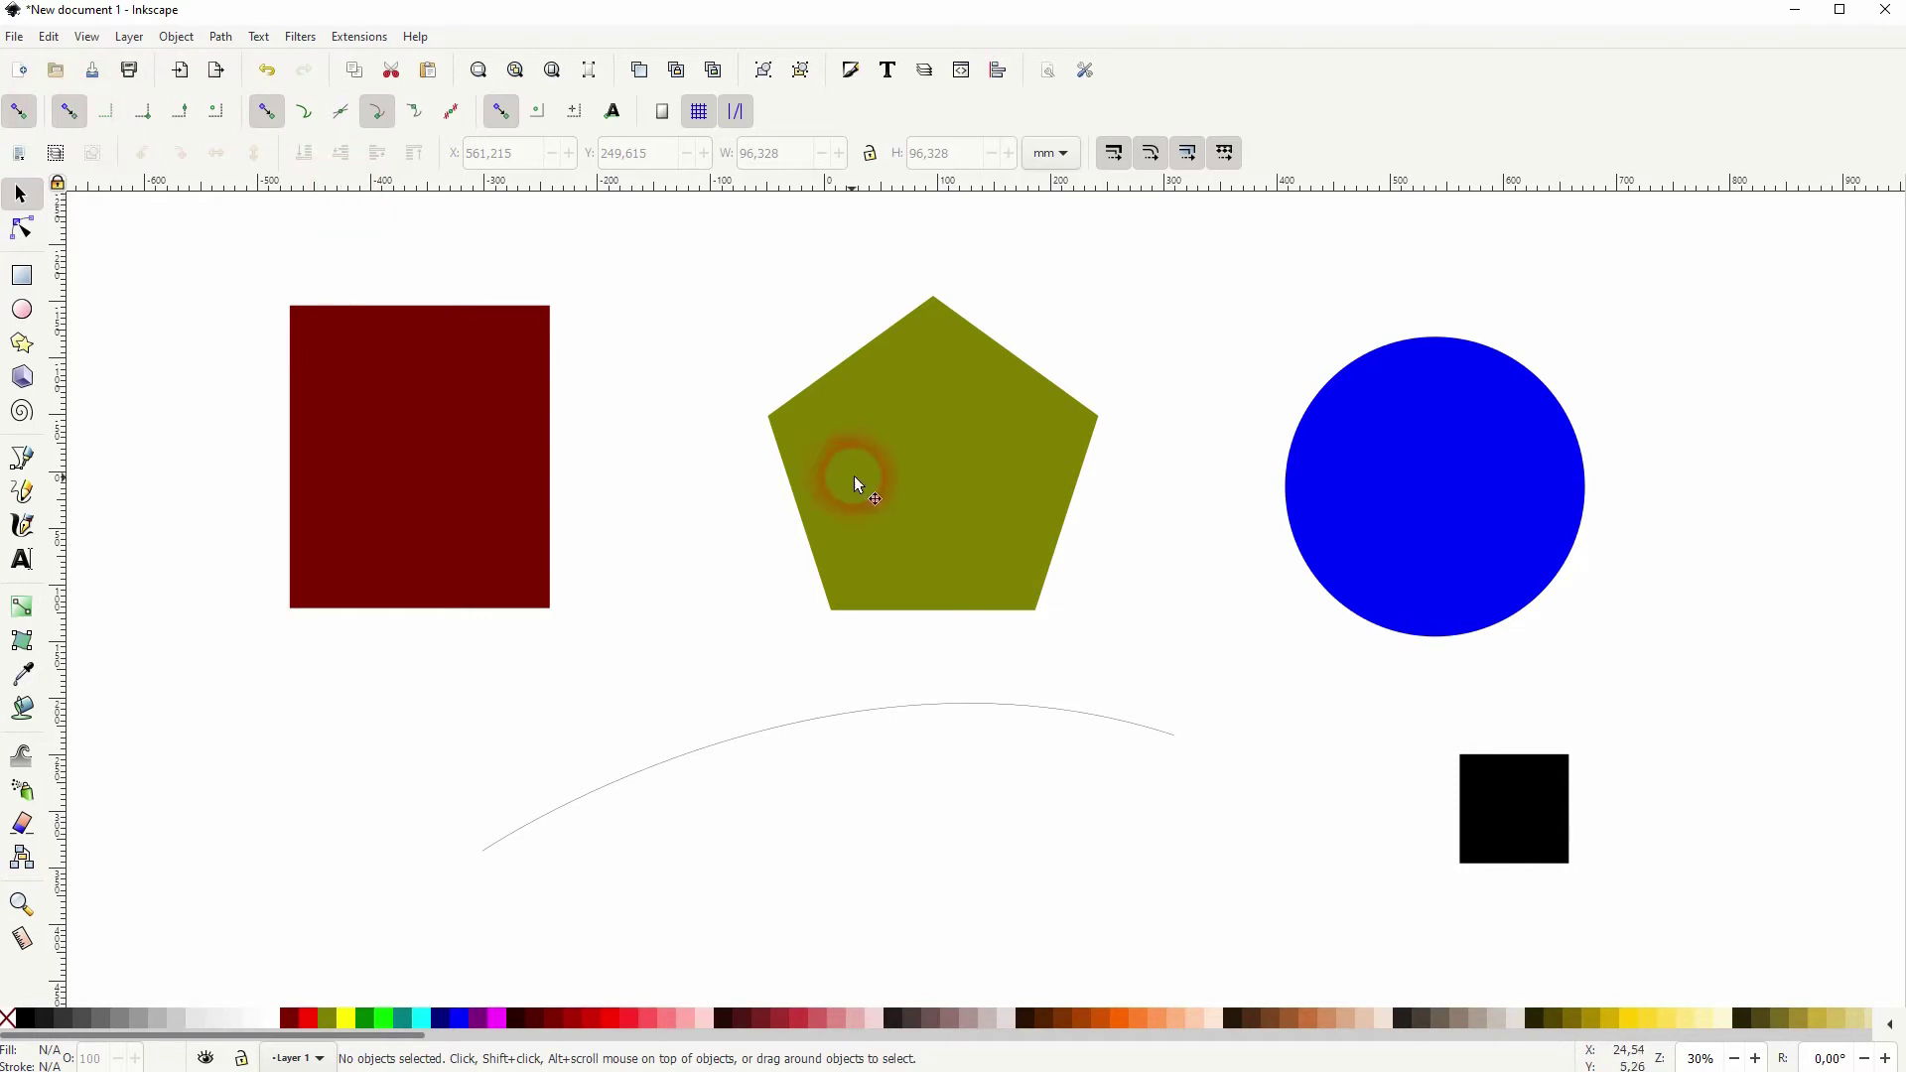
# Enable bounding-box corner snapping and snap the black square to the pentagon's bounding-box corner
pyautogui.click(462, 462)
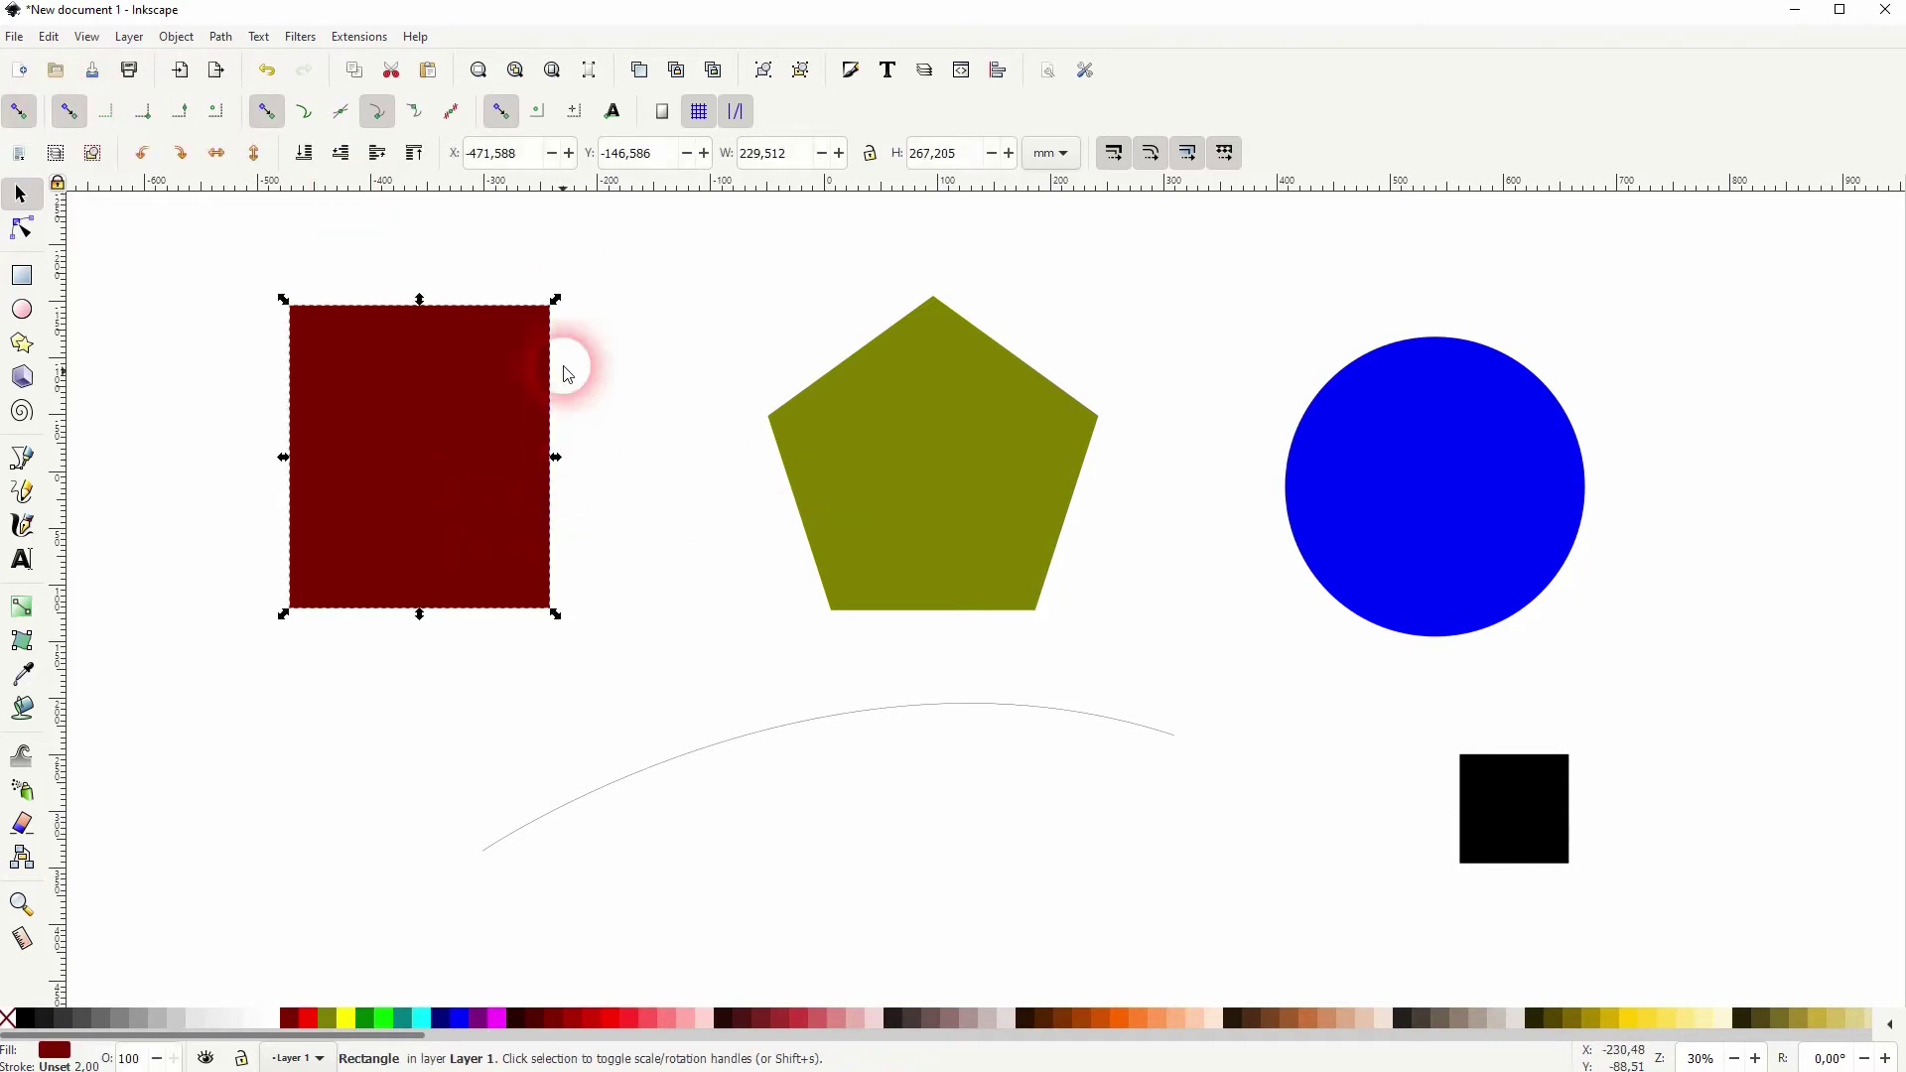
pyautogui.click(967, 434)
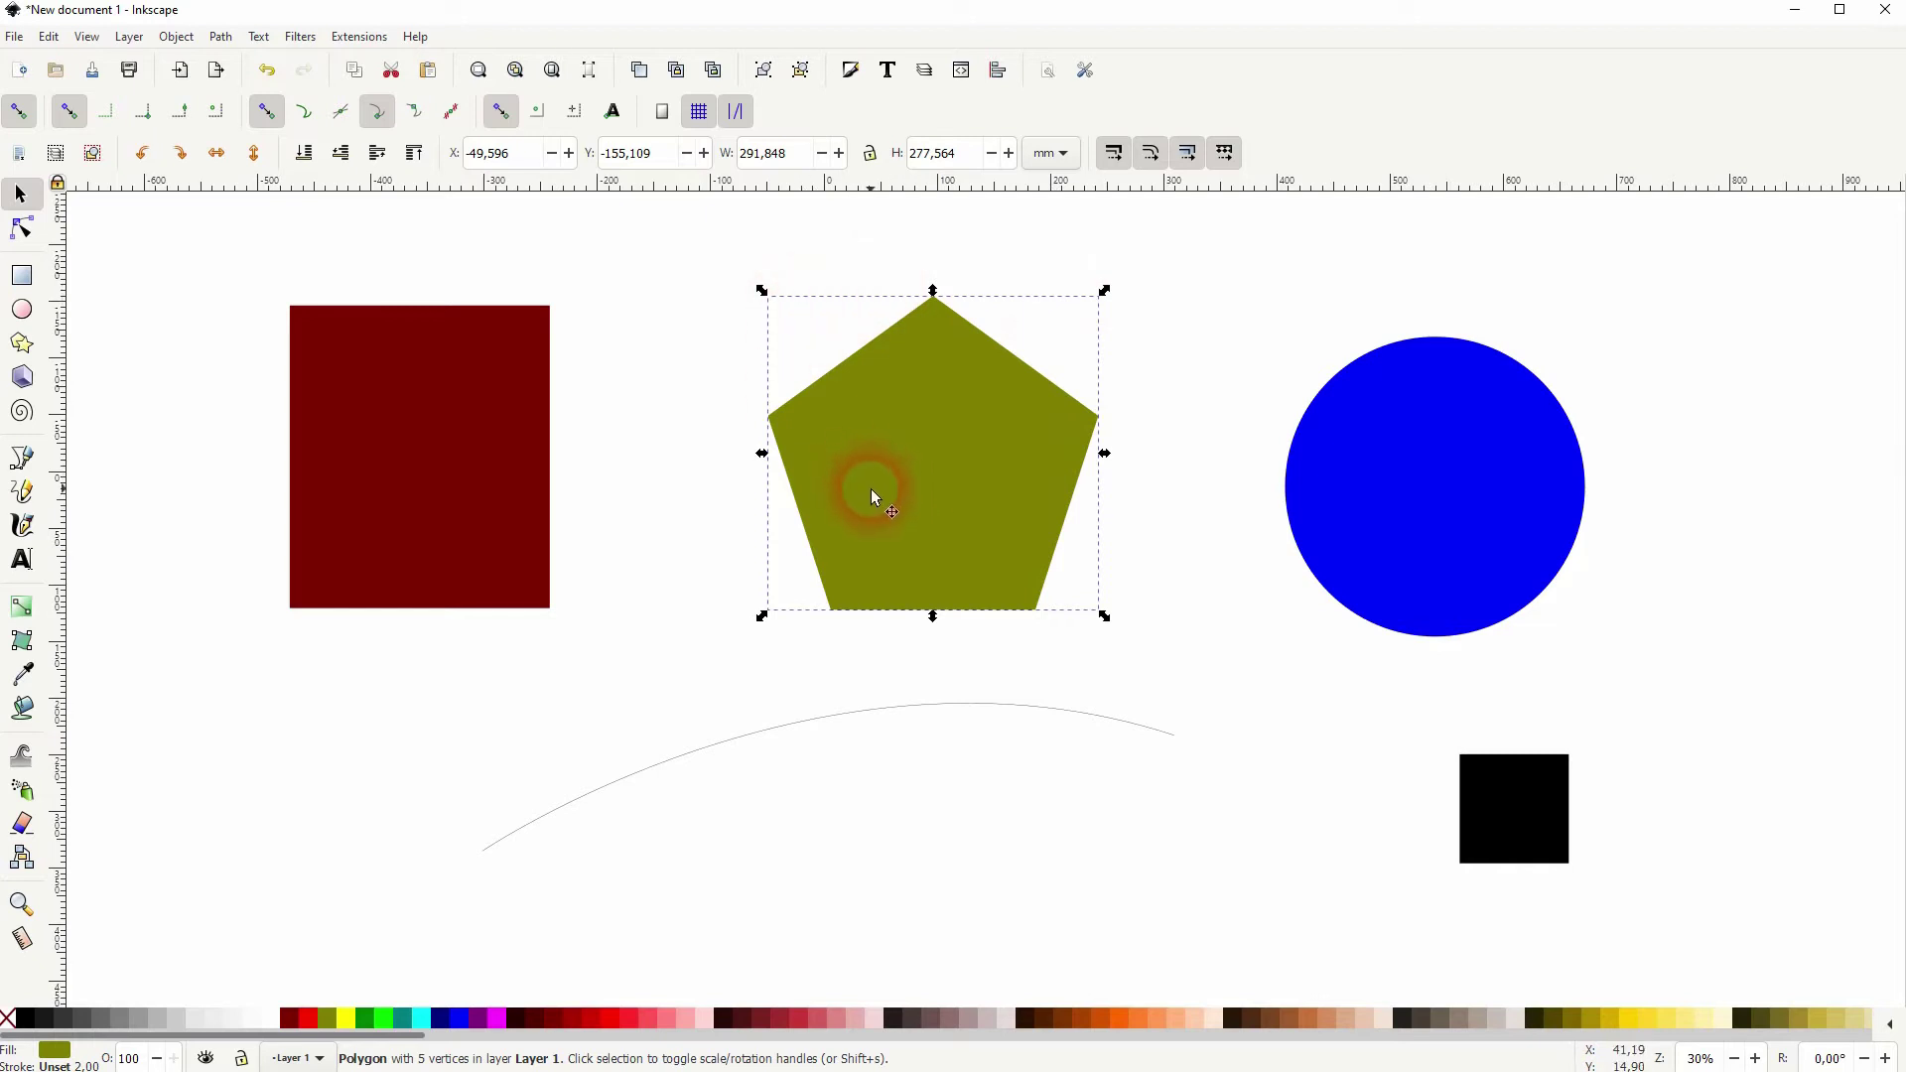
pyautogui.click(154, 115)
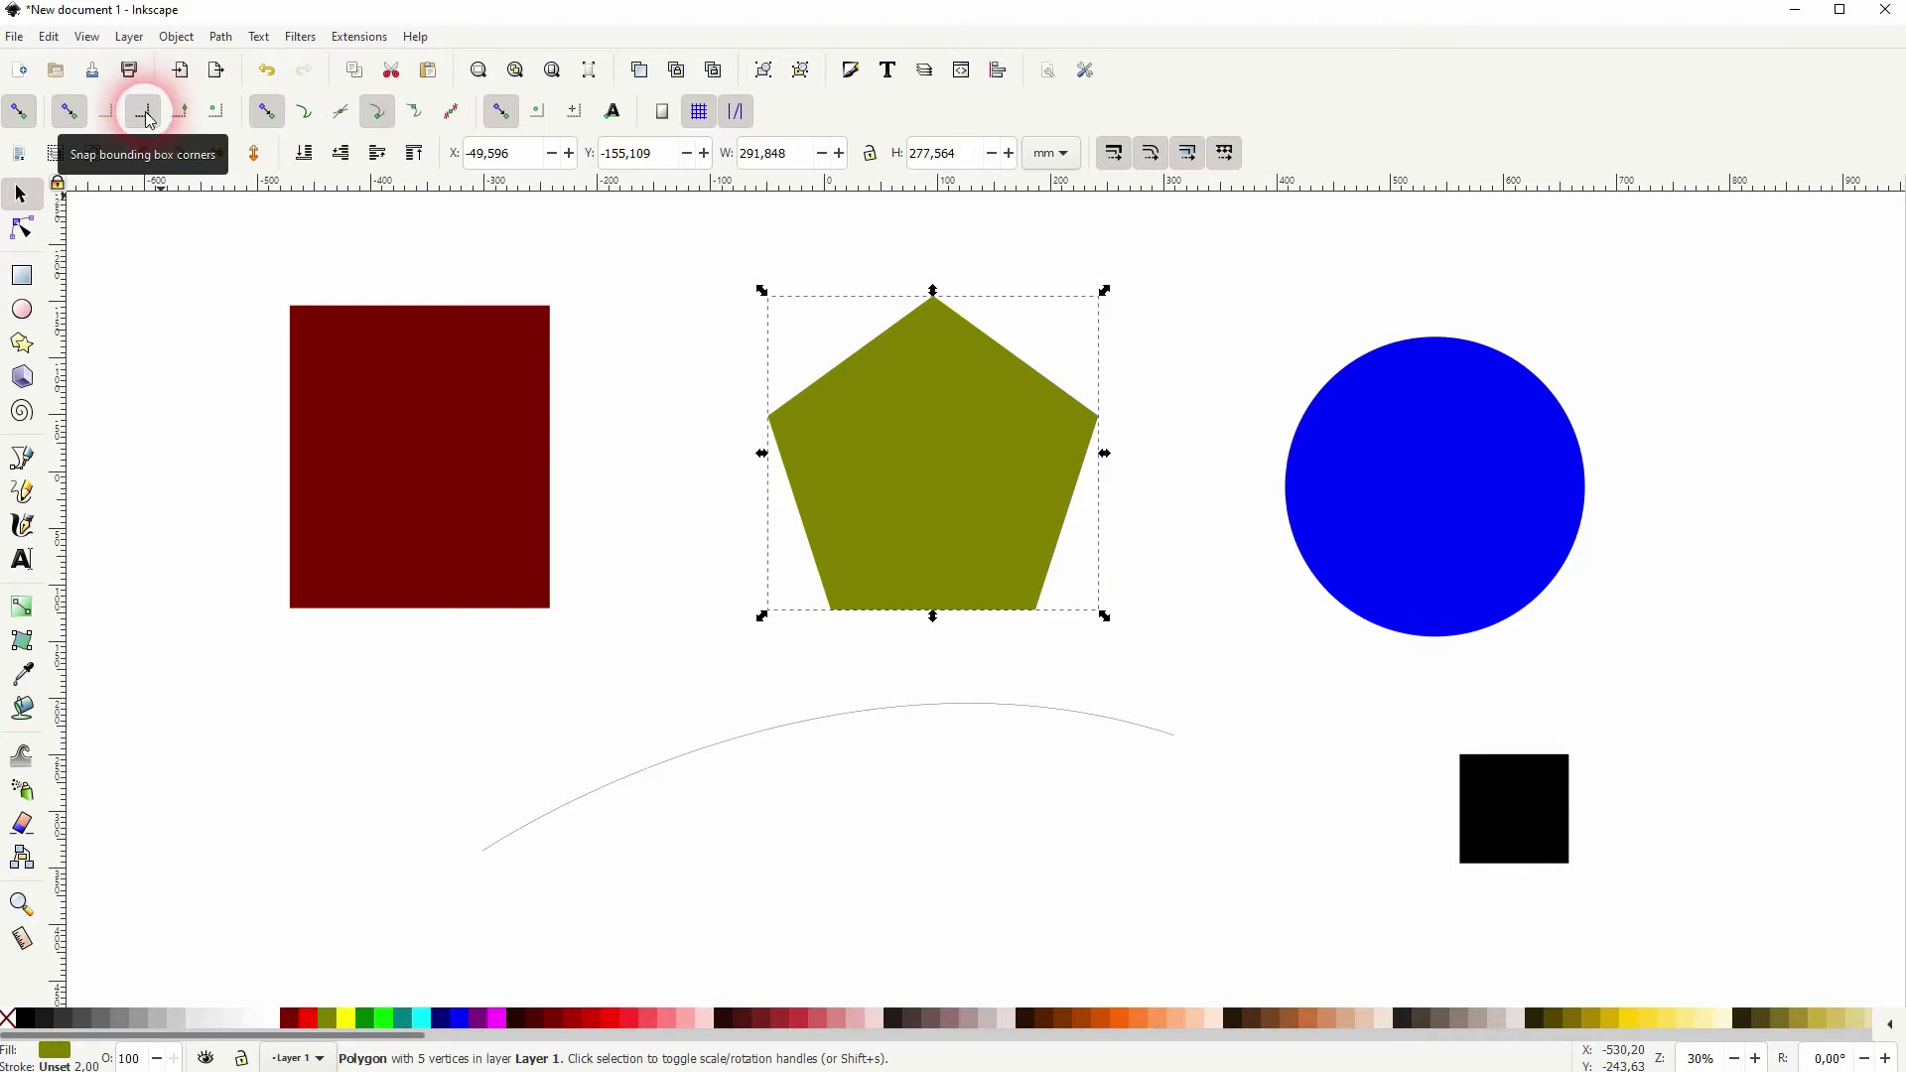
pyautogui.click(1492, 784)
pyautogui.moveTo(1492, 784); pyautogui.dragTo(1096, 624)
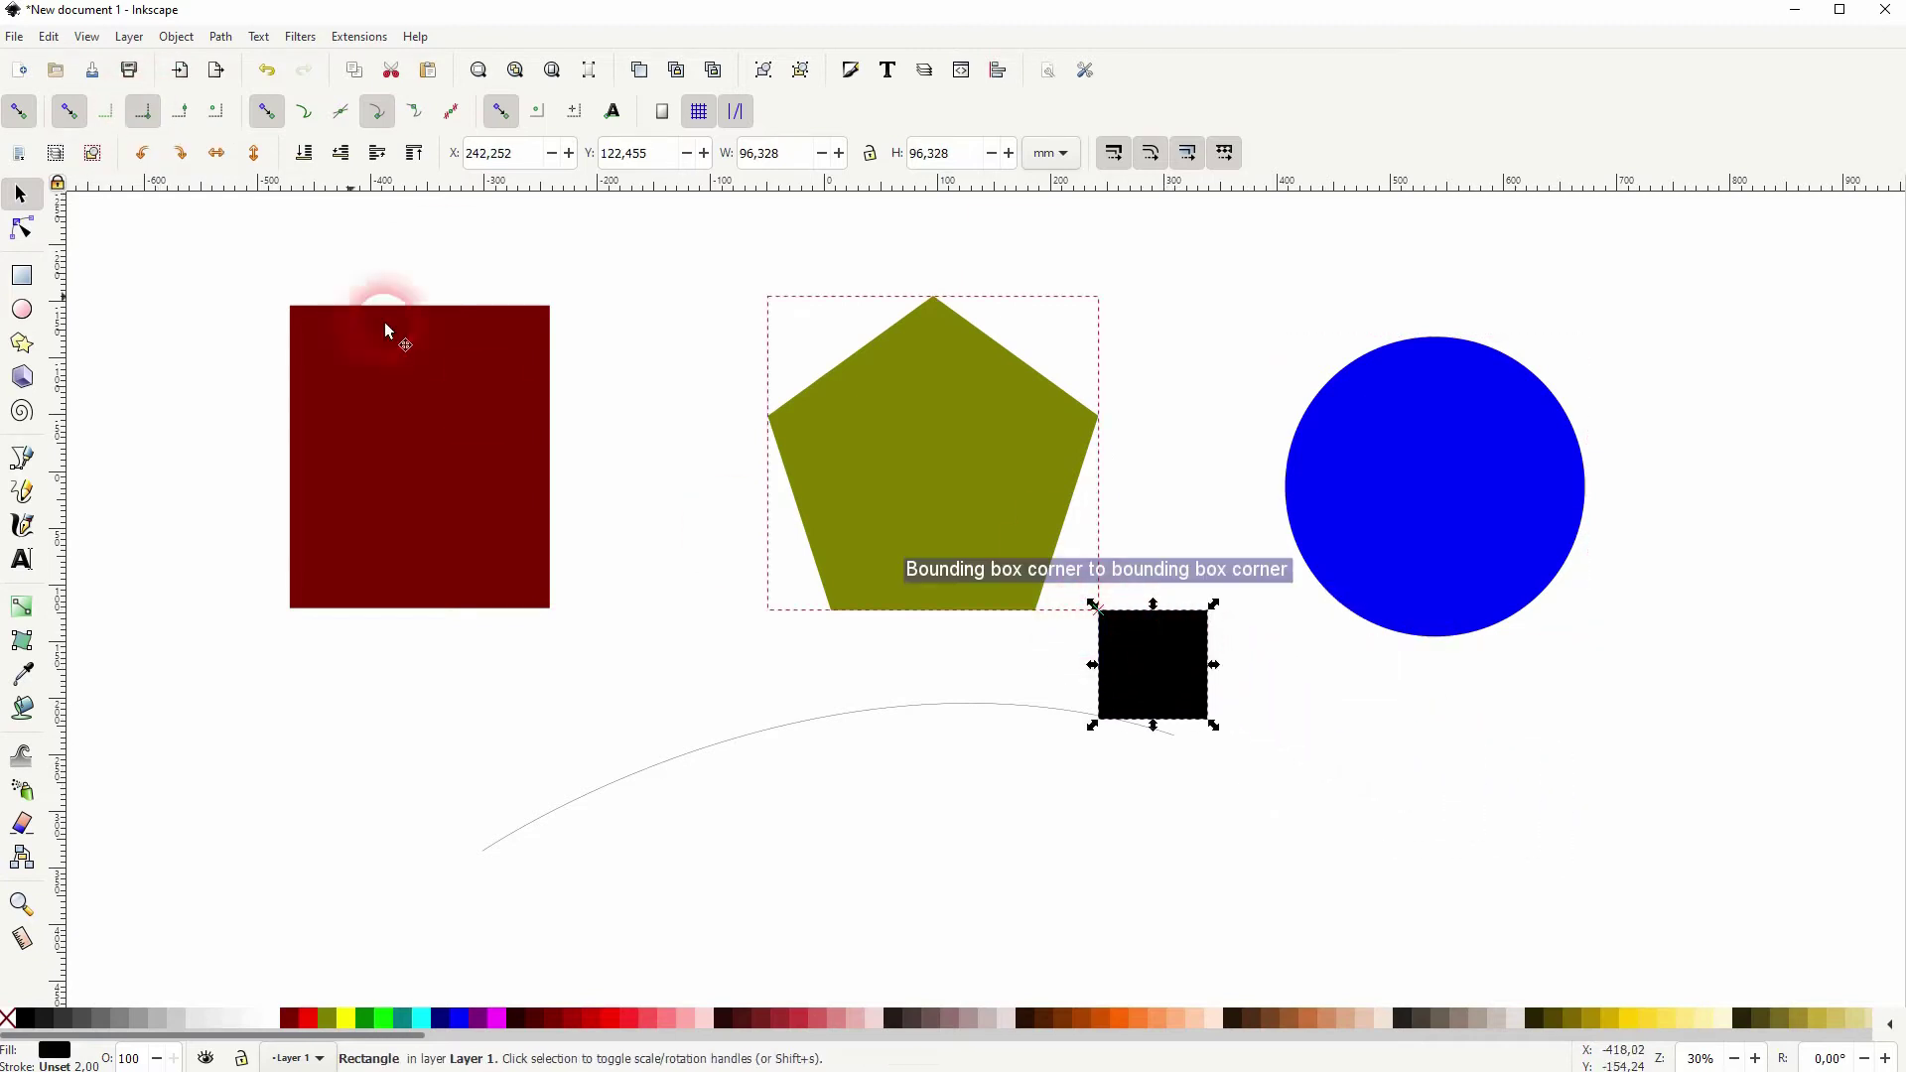
# Try snapping the square to the pentagon's bottom corner, cancel, and disable bounding-box snapping
pyautogui.click(1147, 672)
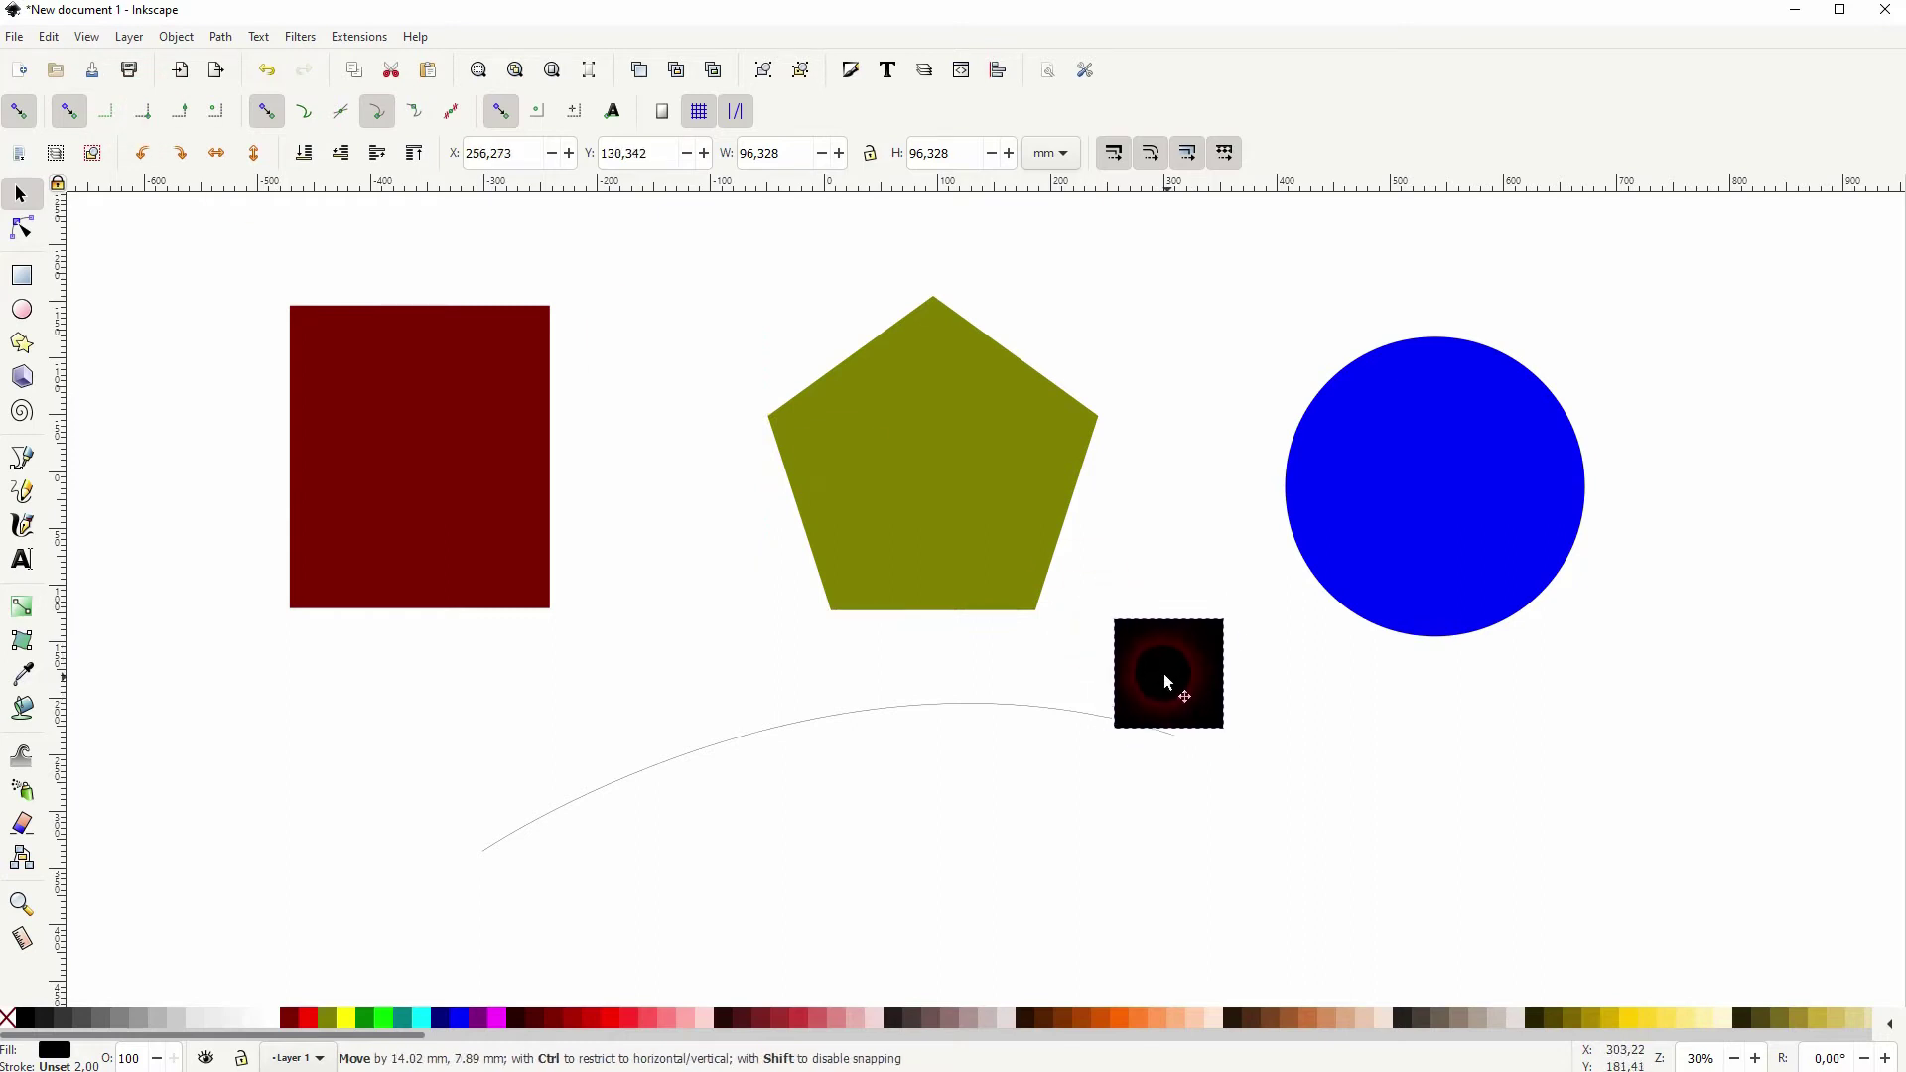
pyautogui.moveTo(1123, 649); pyautogui.dragTo(1092, 659)
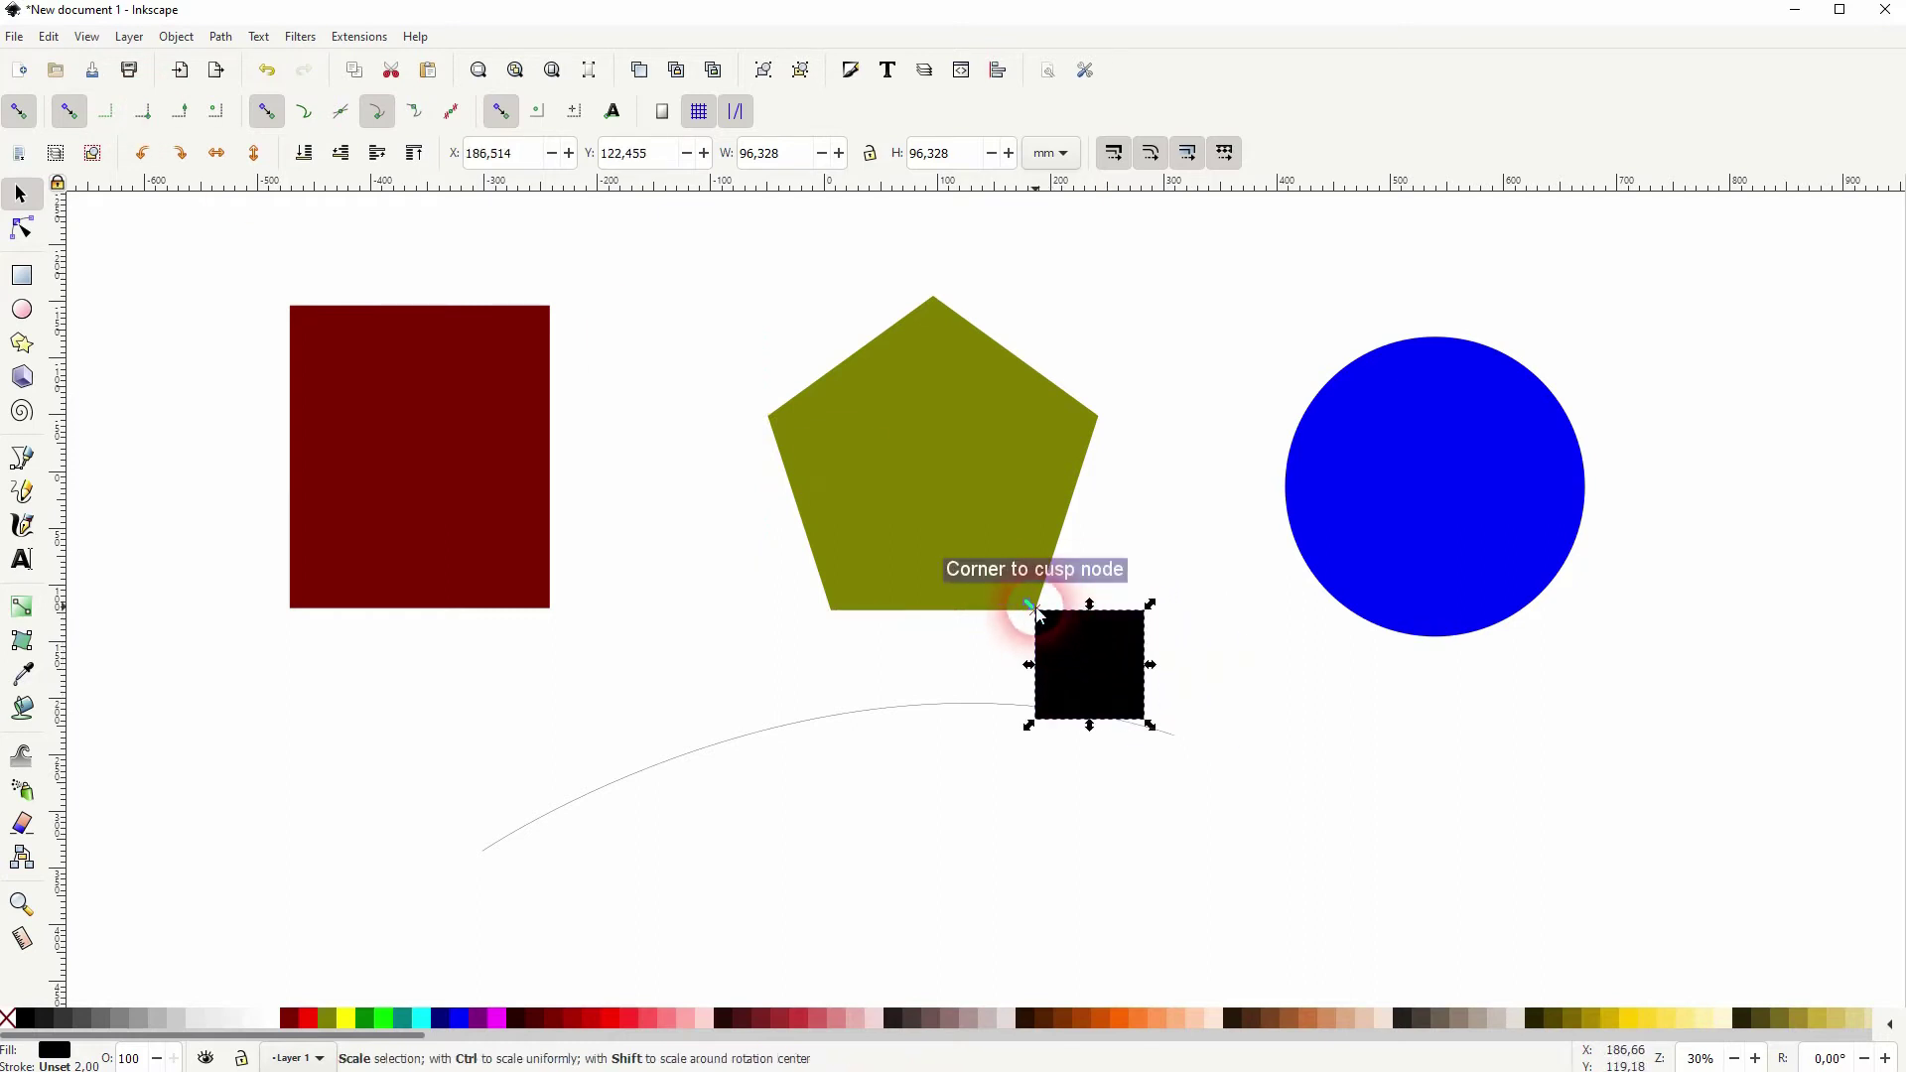
pyautogui.press('Escape')
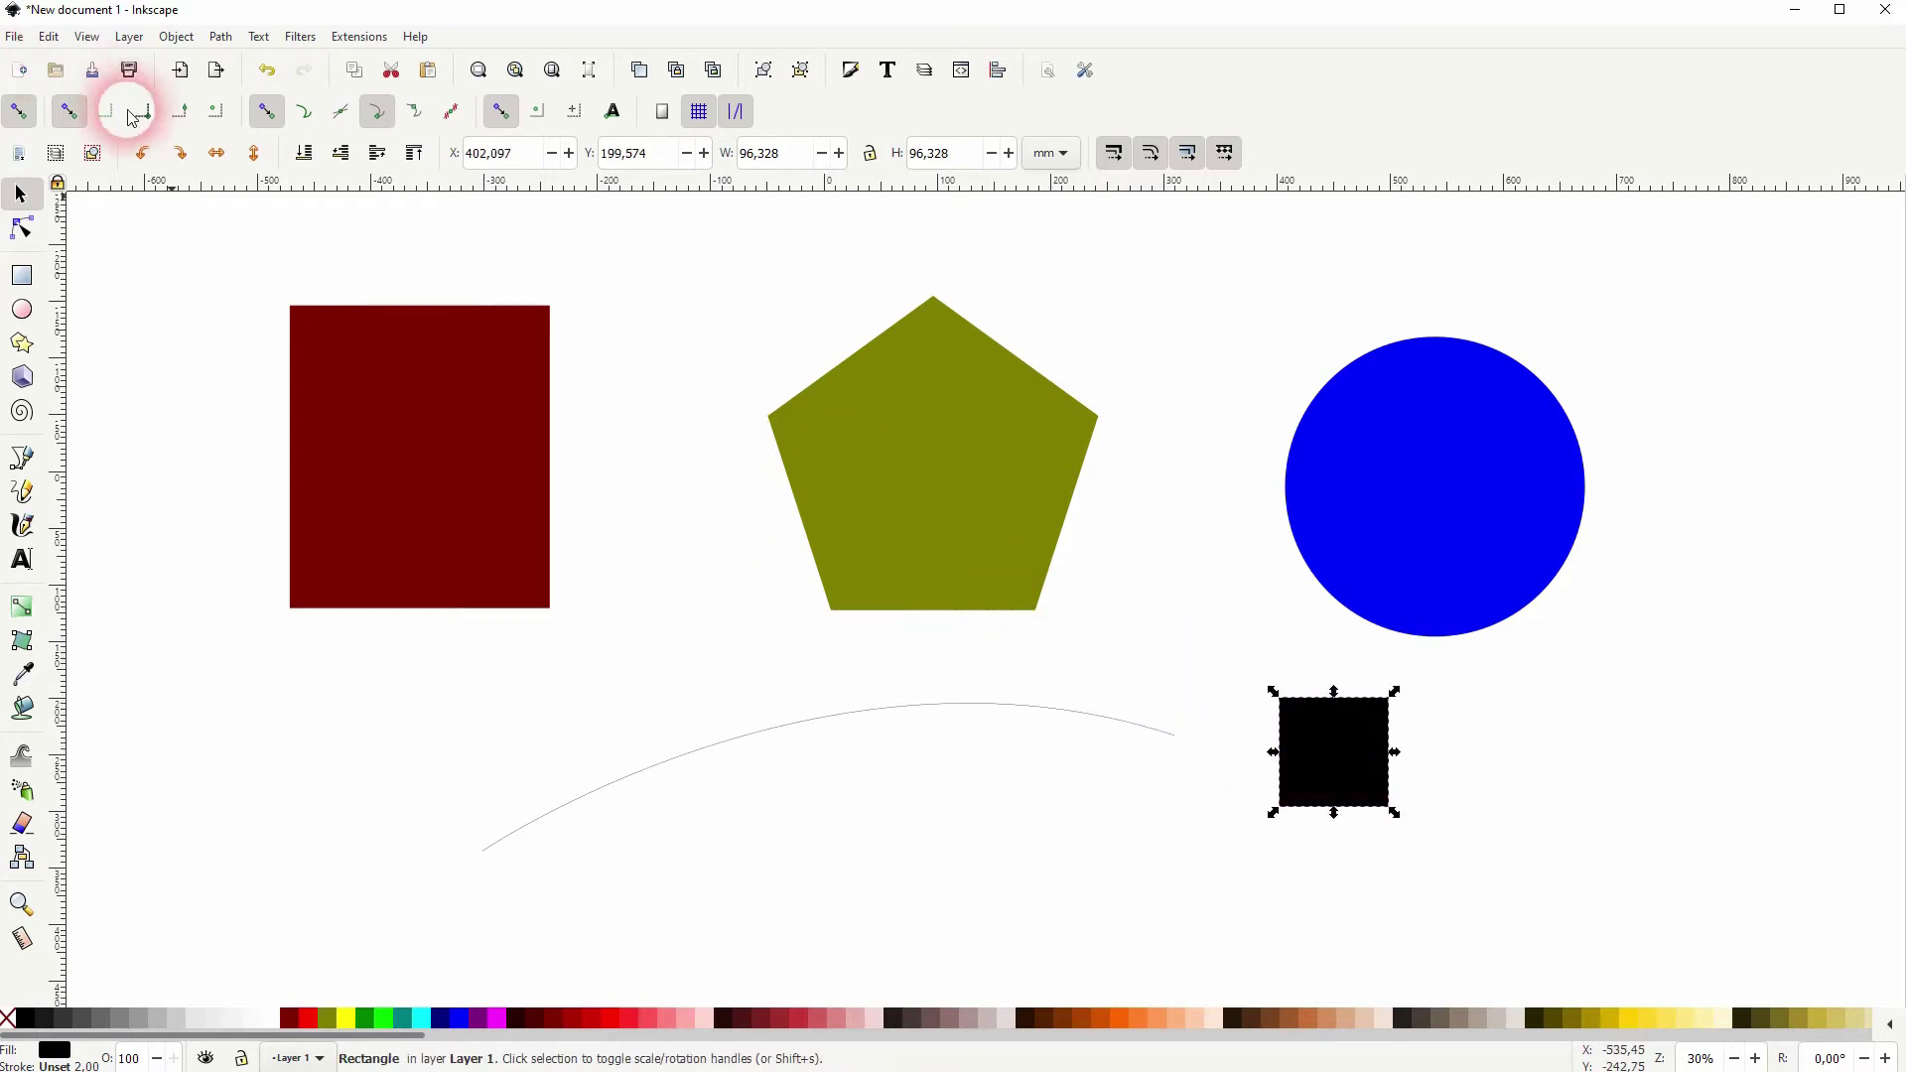
pyautogui.click(68, 111)
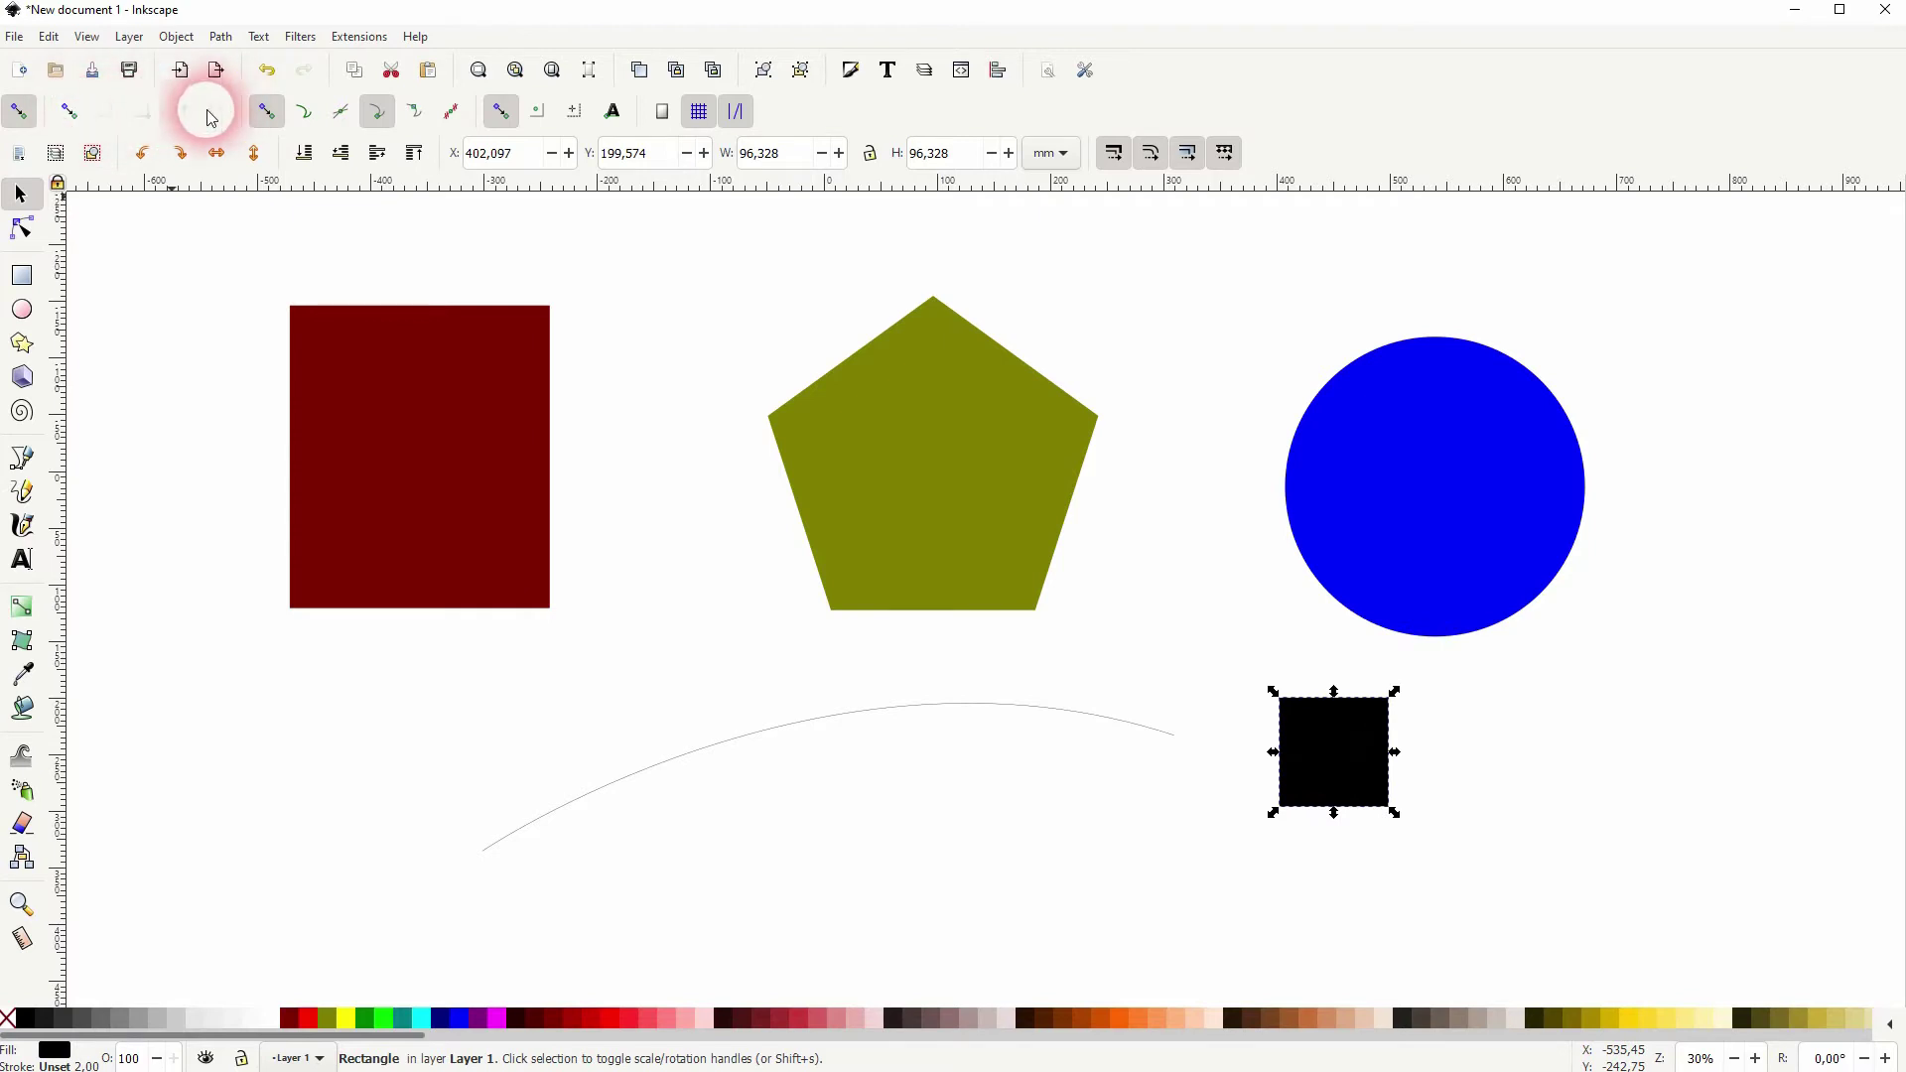
# Toggle node/path snapping off and on, snap the square to the rectangle's corner, then onto the curve
pyautogui.click(266, 111)
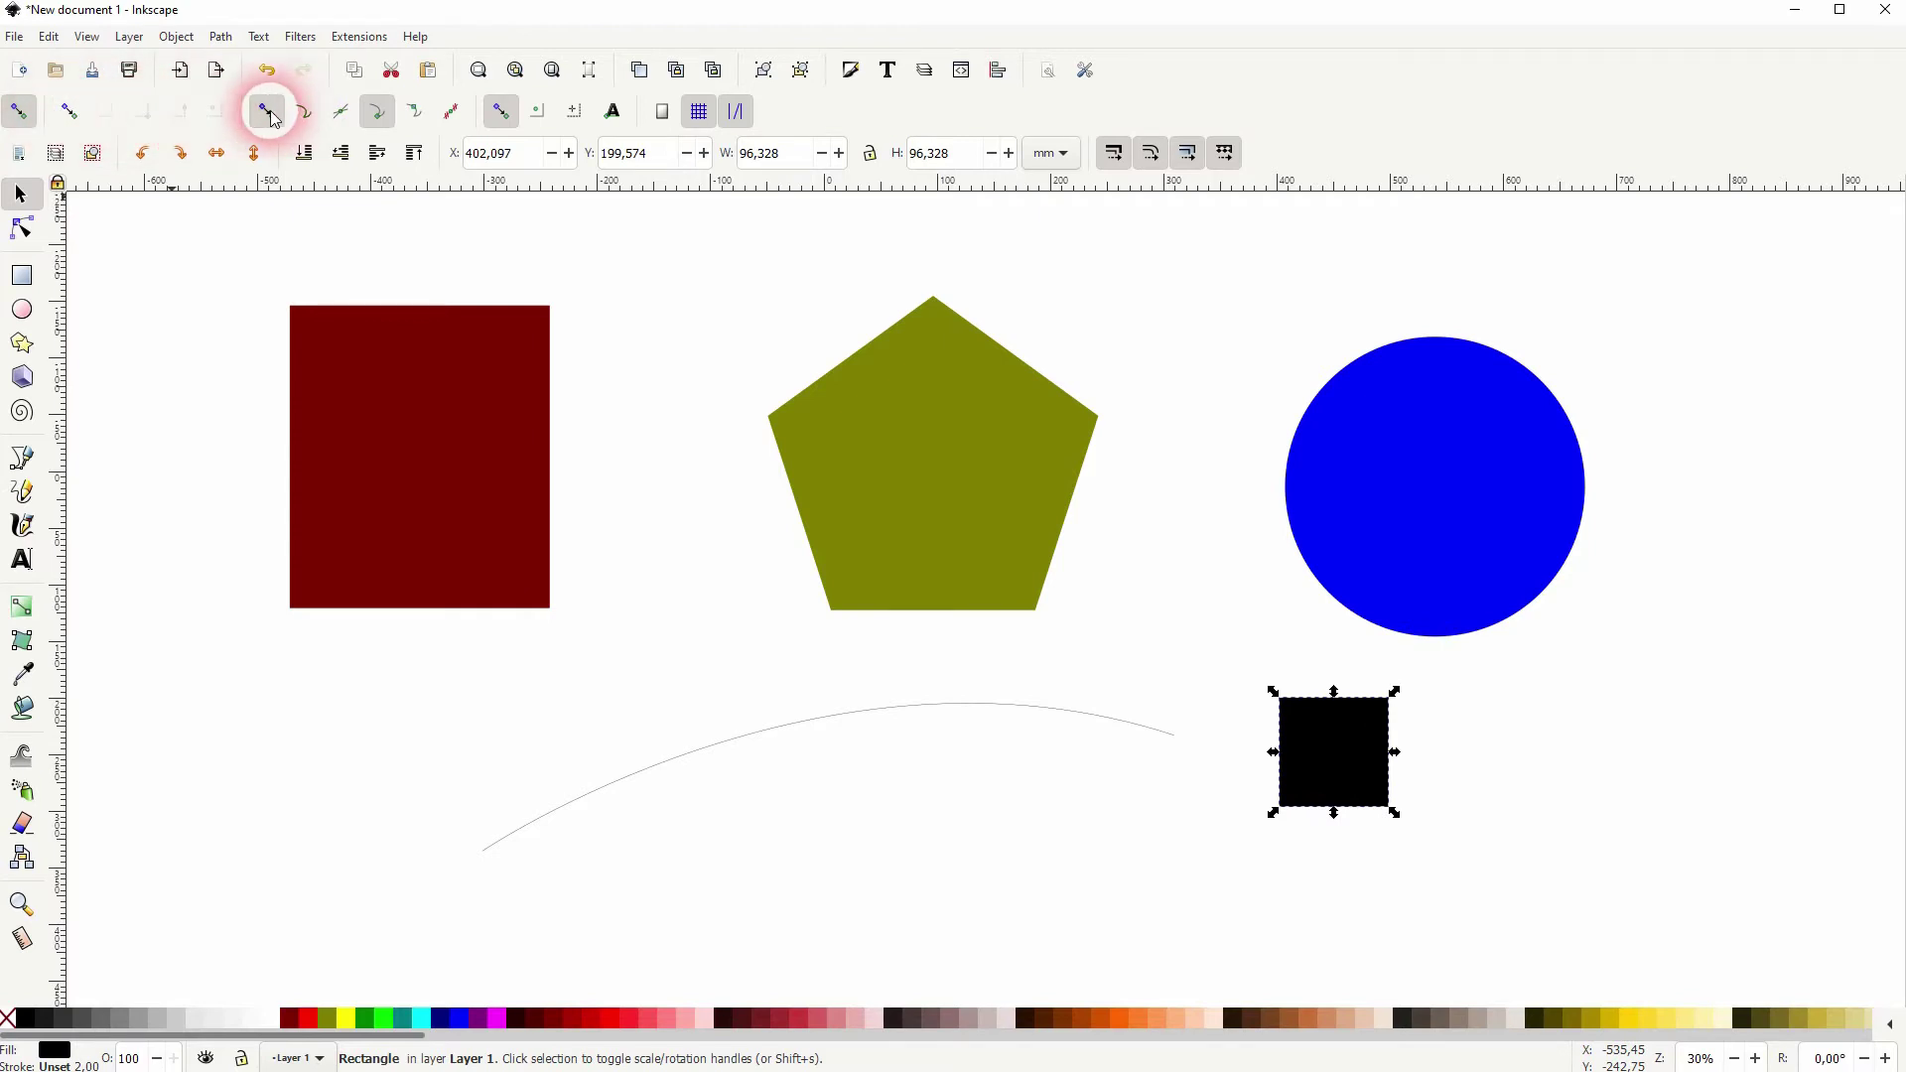
pyautogui.click(265, 115)
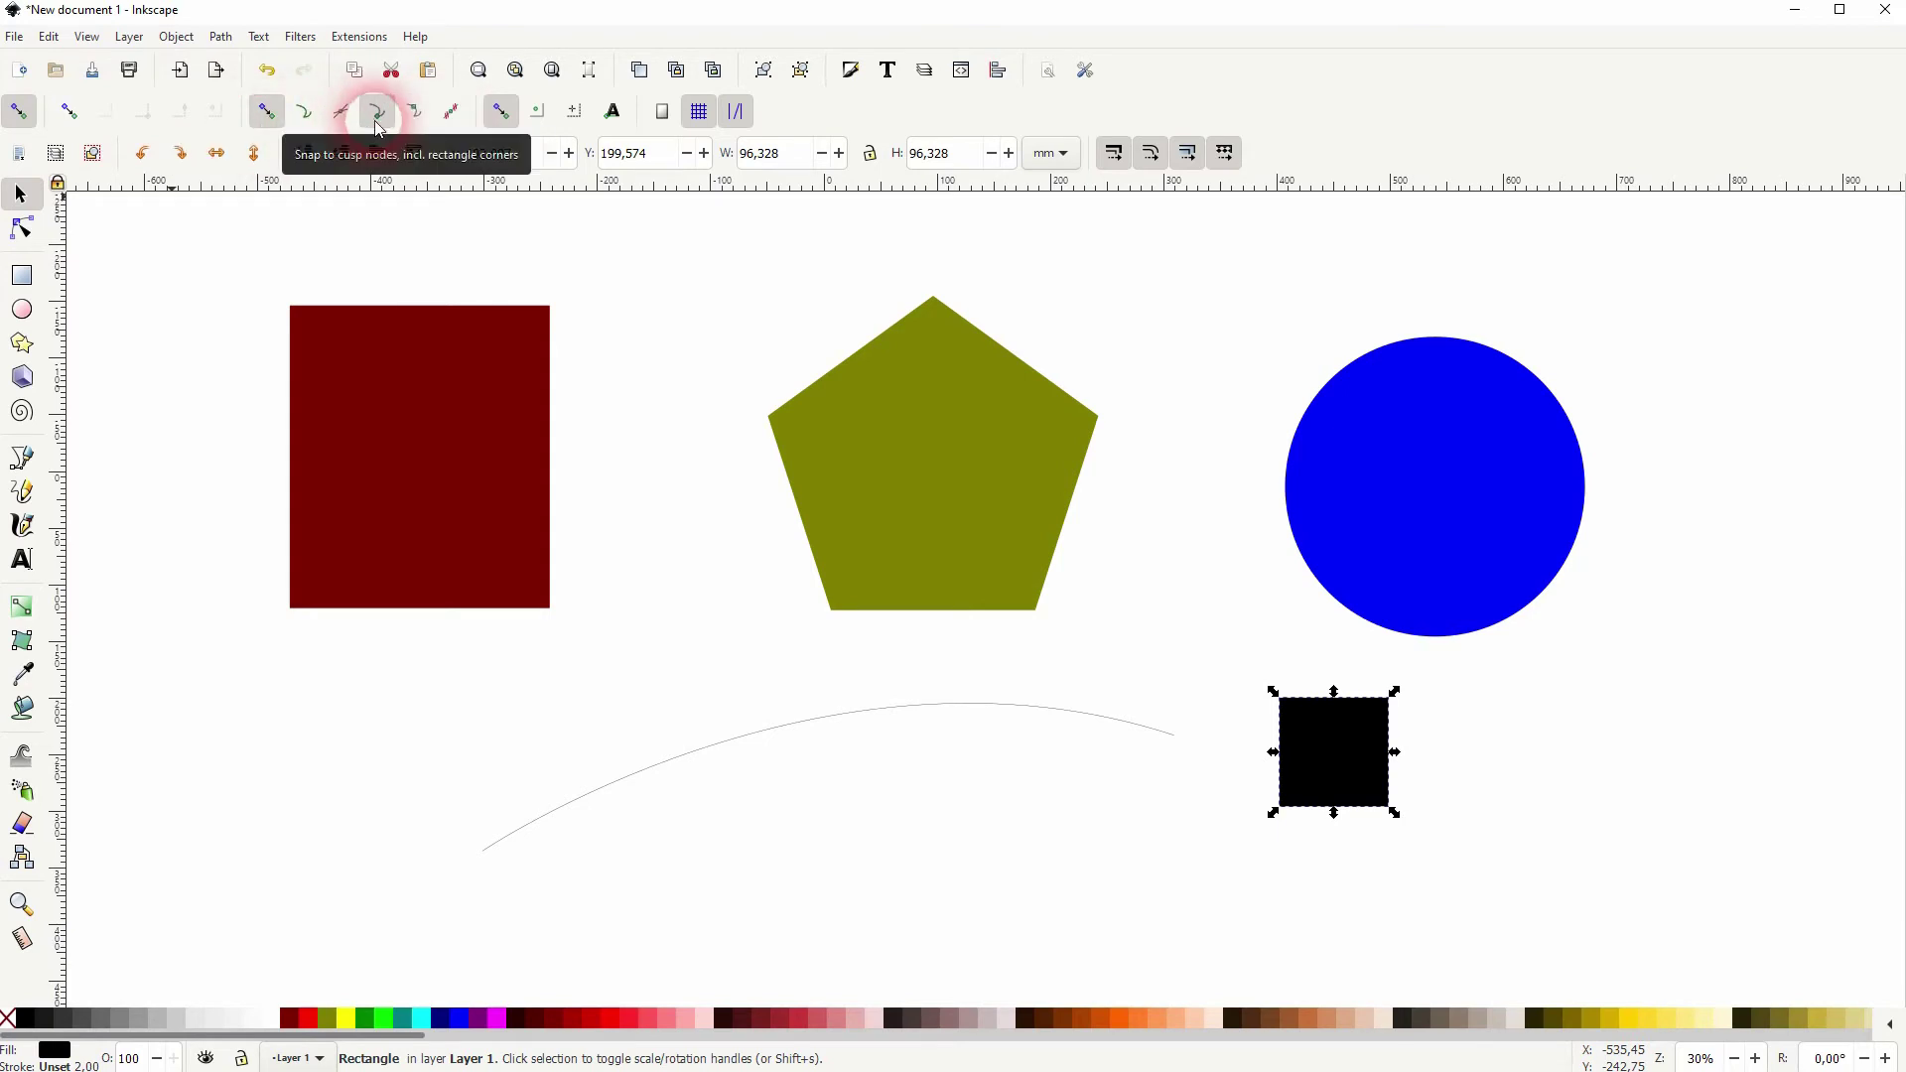
pyautogui.moveTo(1311, 719); pyautogui.dragTo(581, 631)
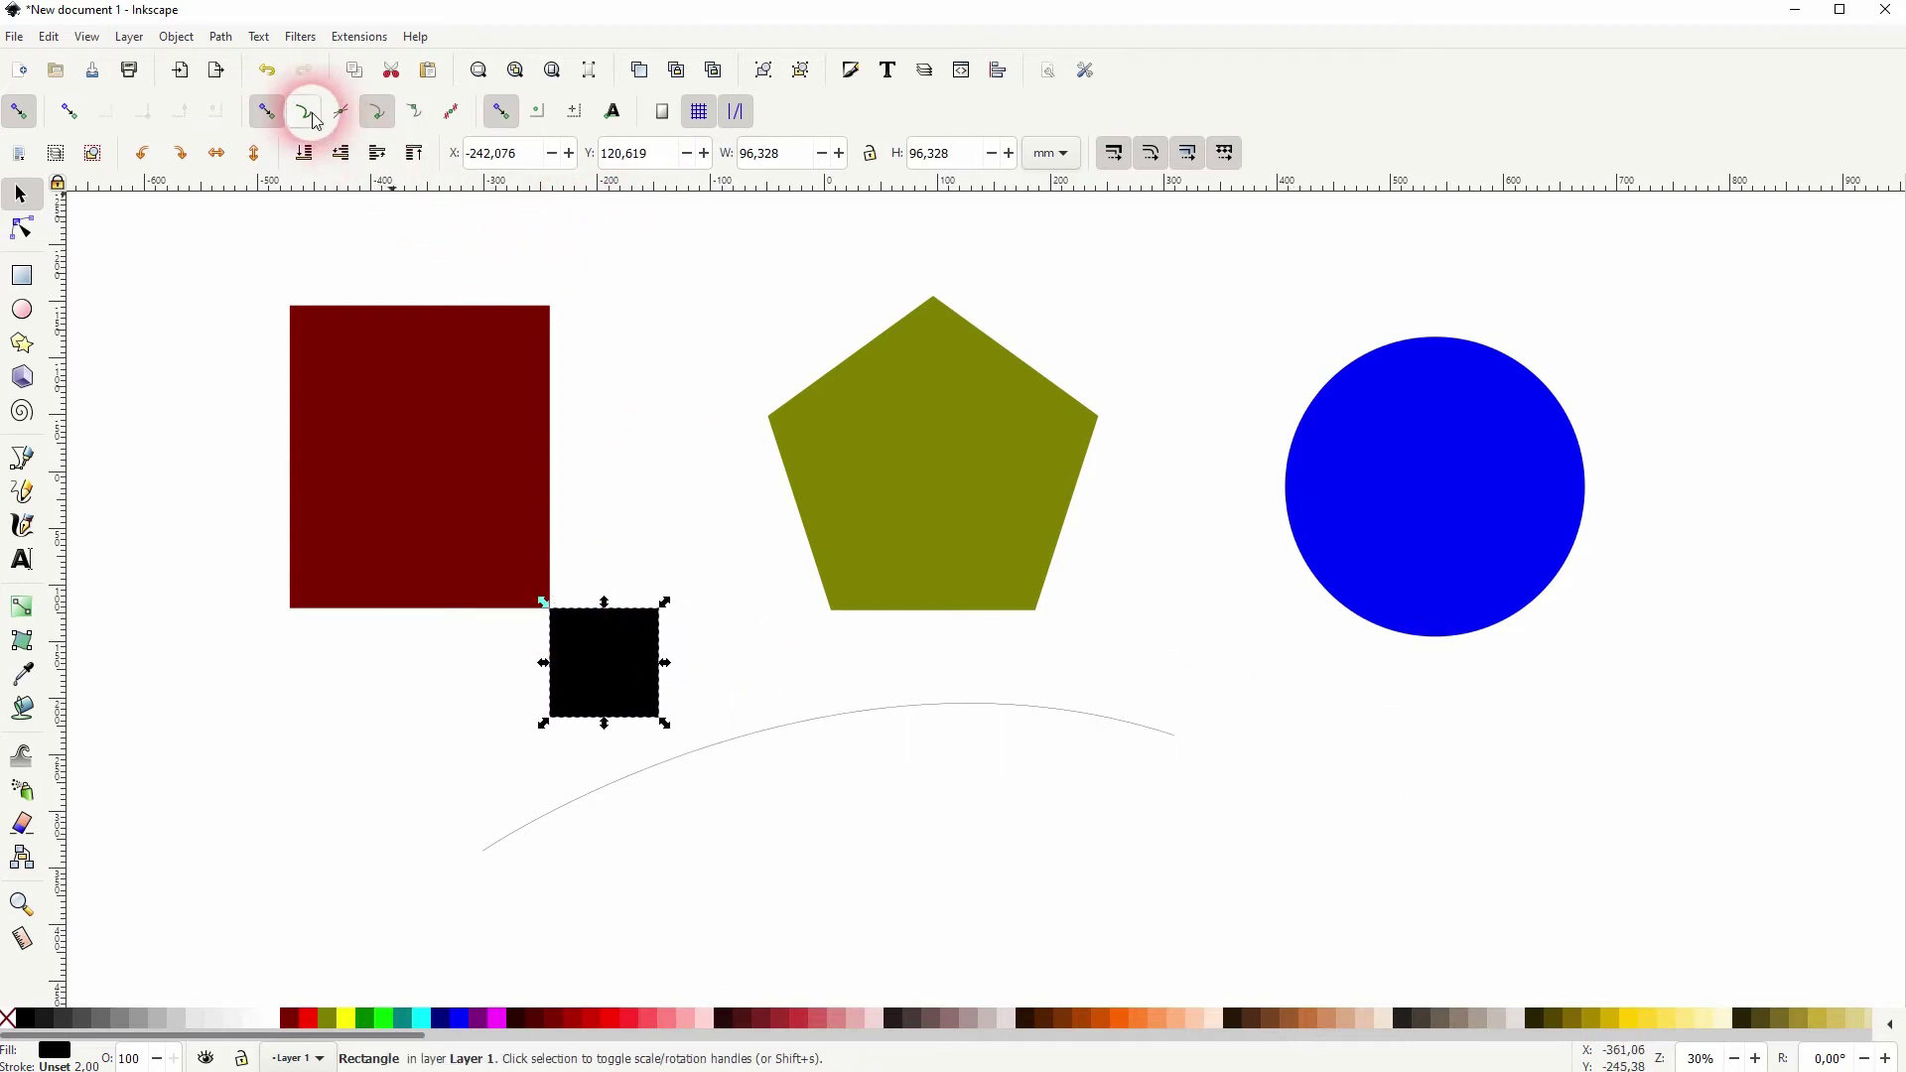
pyautogui.moveTo(614, 654); pyautogui.dragTo(966, 760)
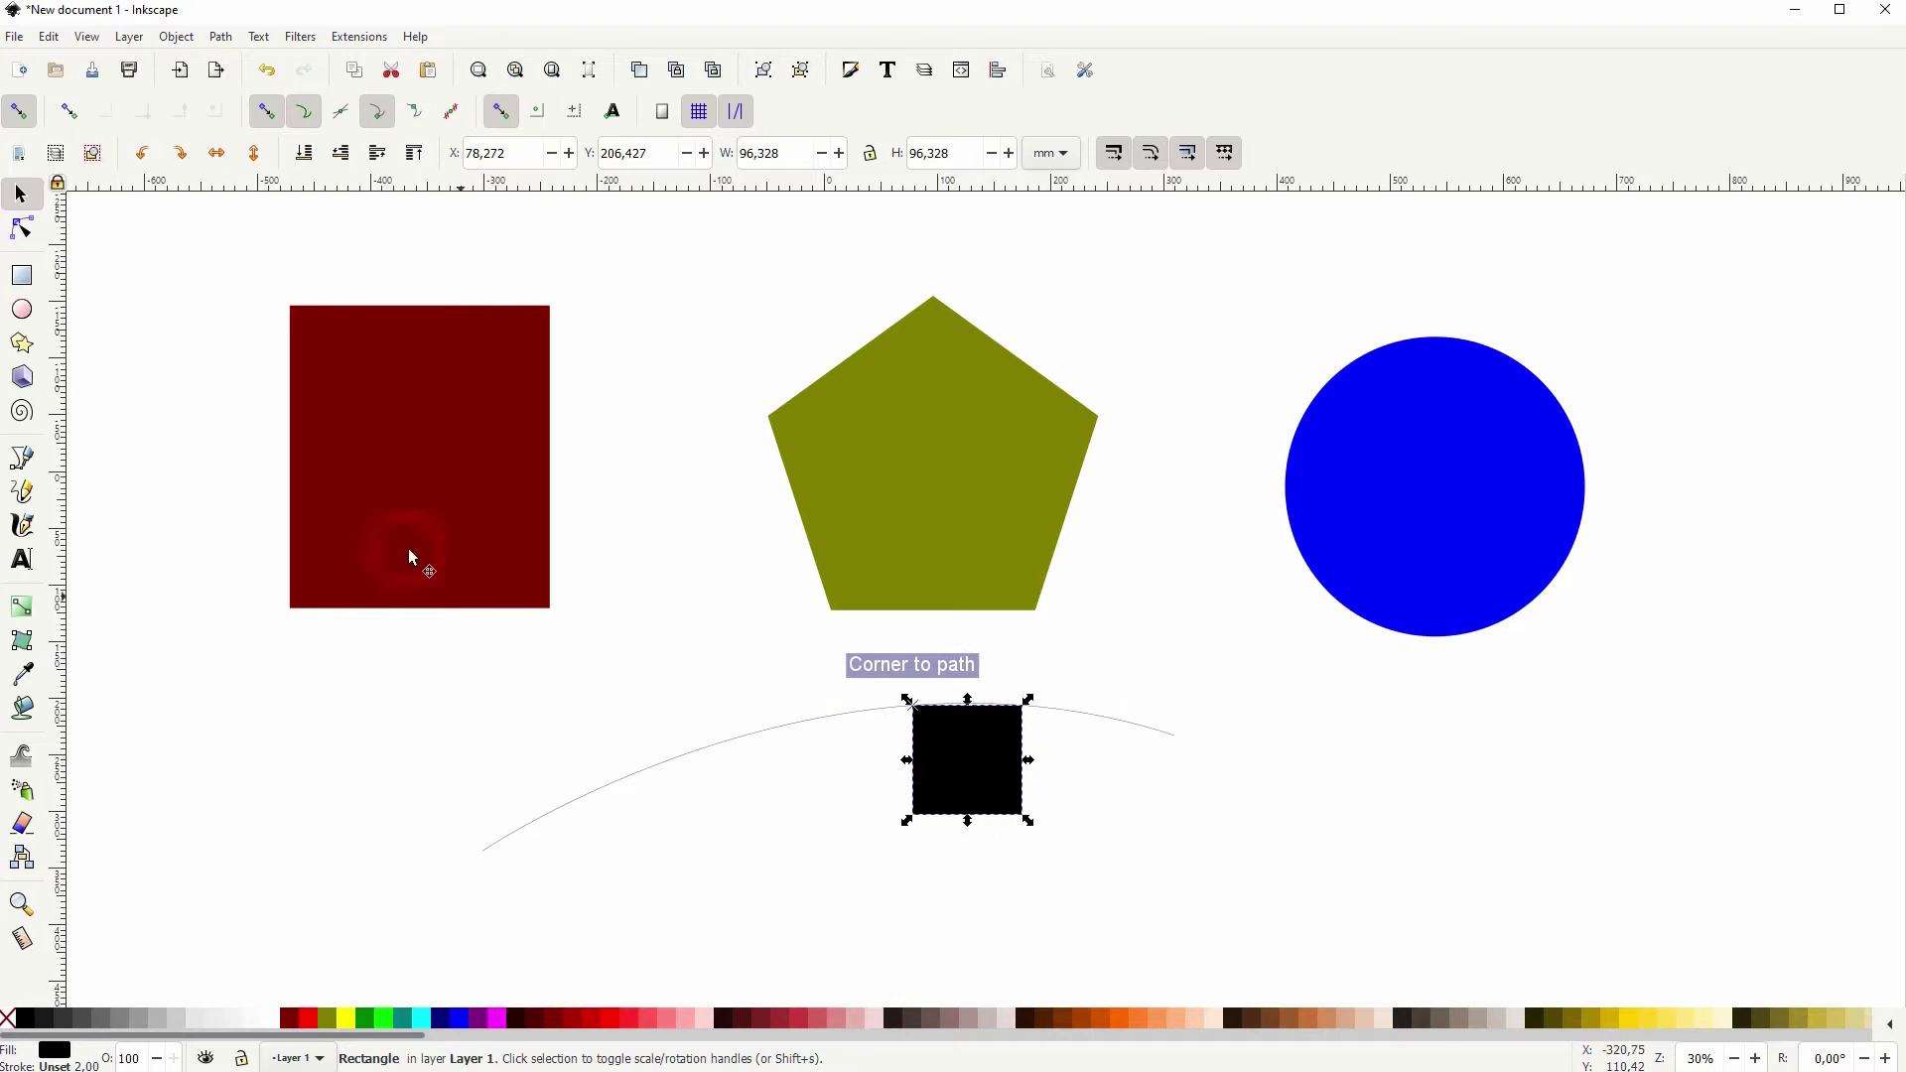
# Disable path snapping, enable smooth-node snapping, and snap the square to the blue circle's top quadrant
pyautogui.click(304, 111)
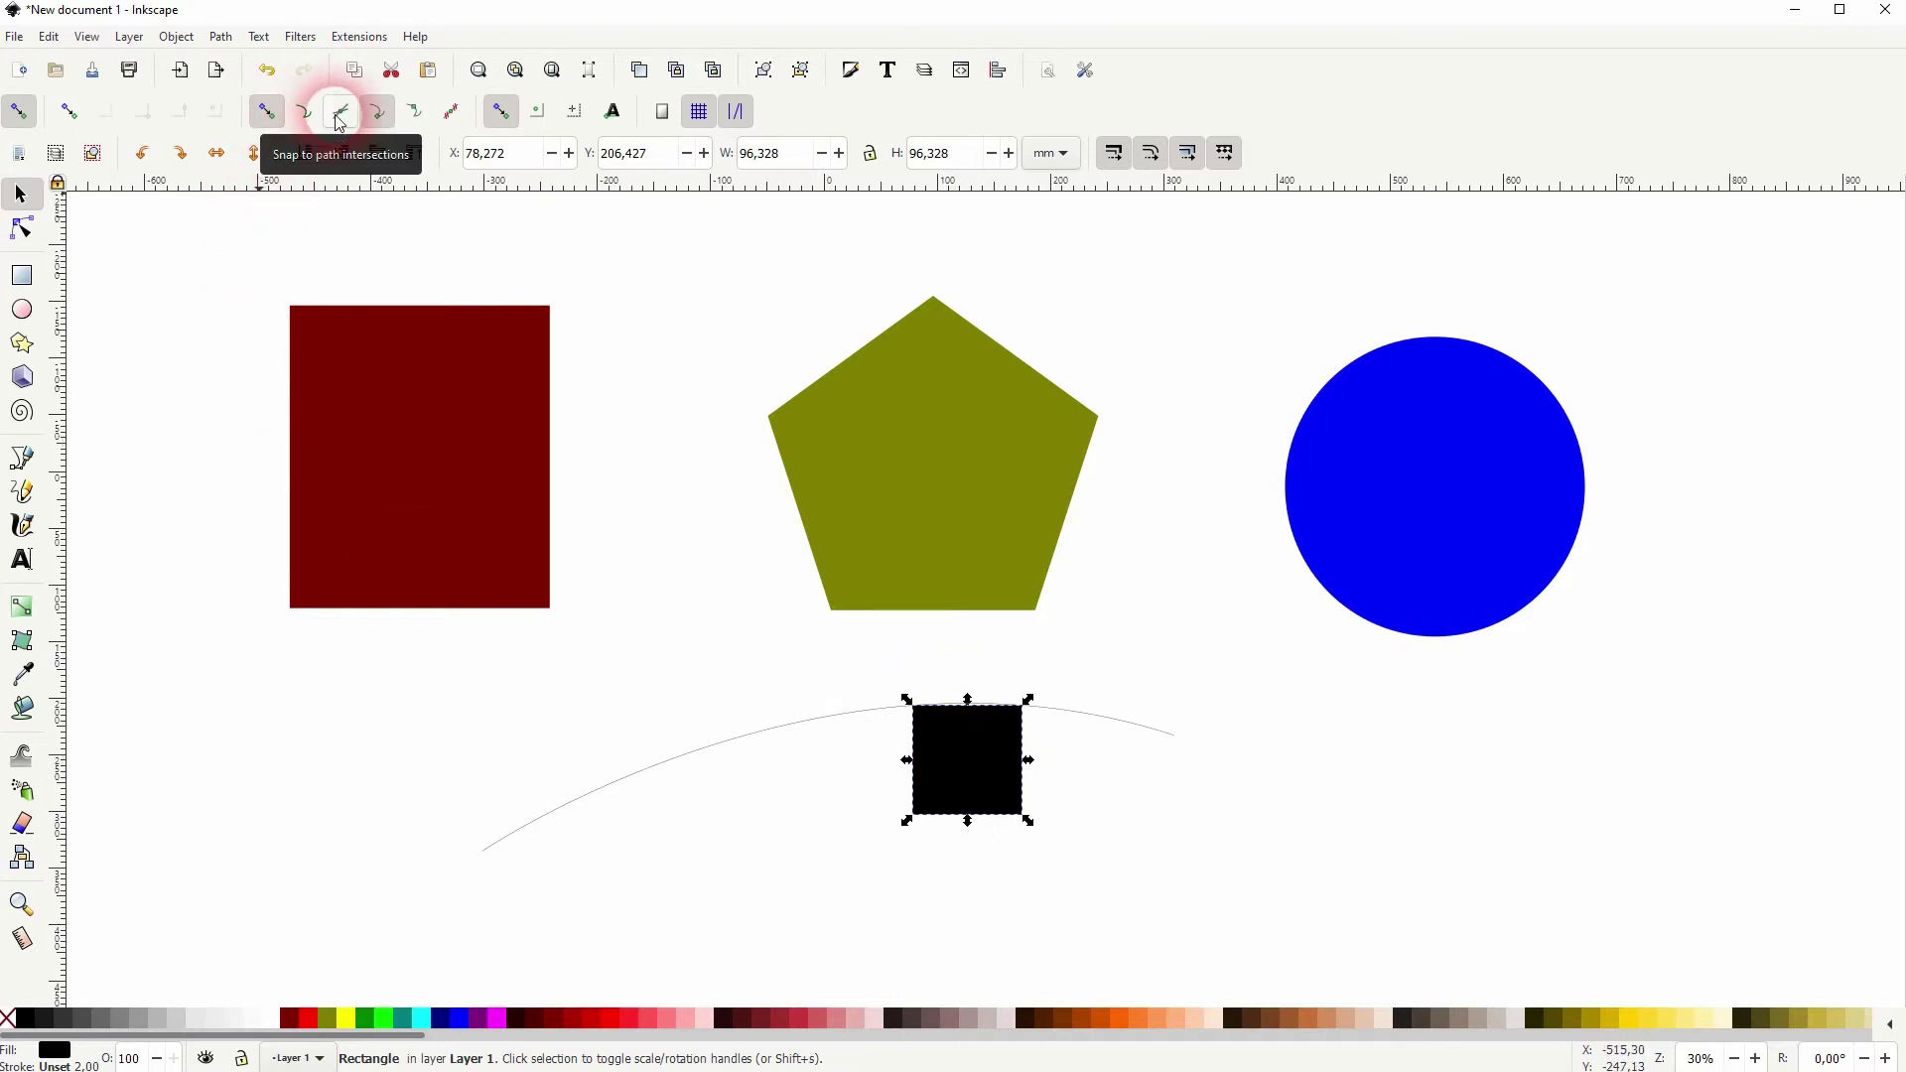
pyautogui.click(417, 113)
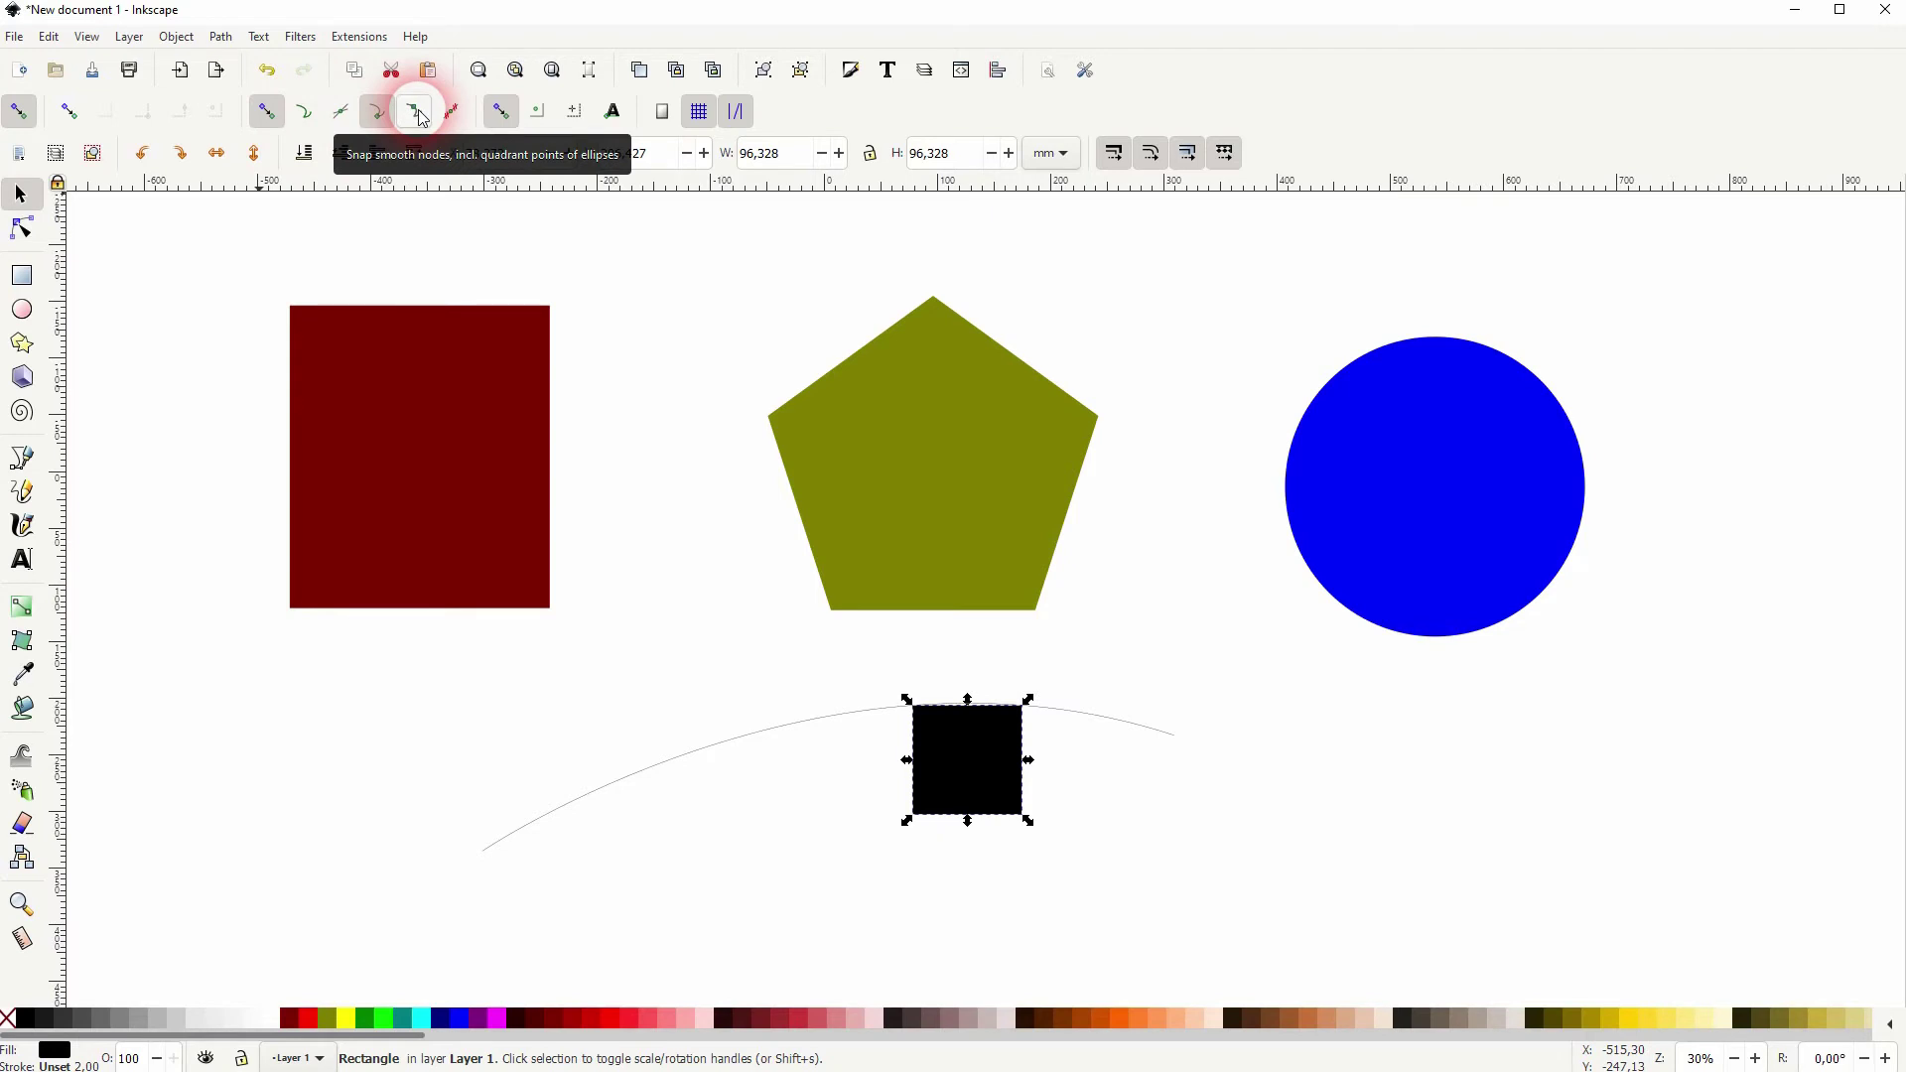
pyautogui.moveTo(971, 746); pyautogui.dragTo(1537, 594)
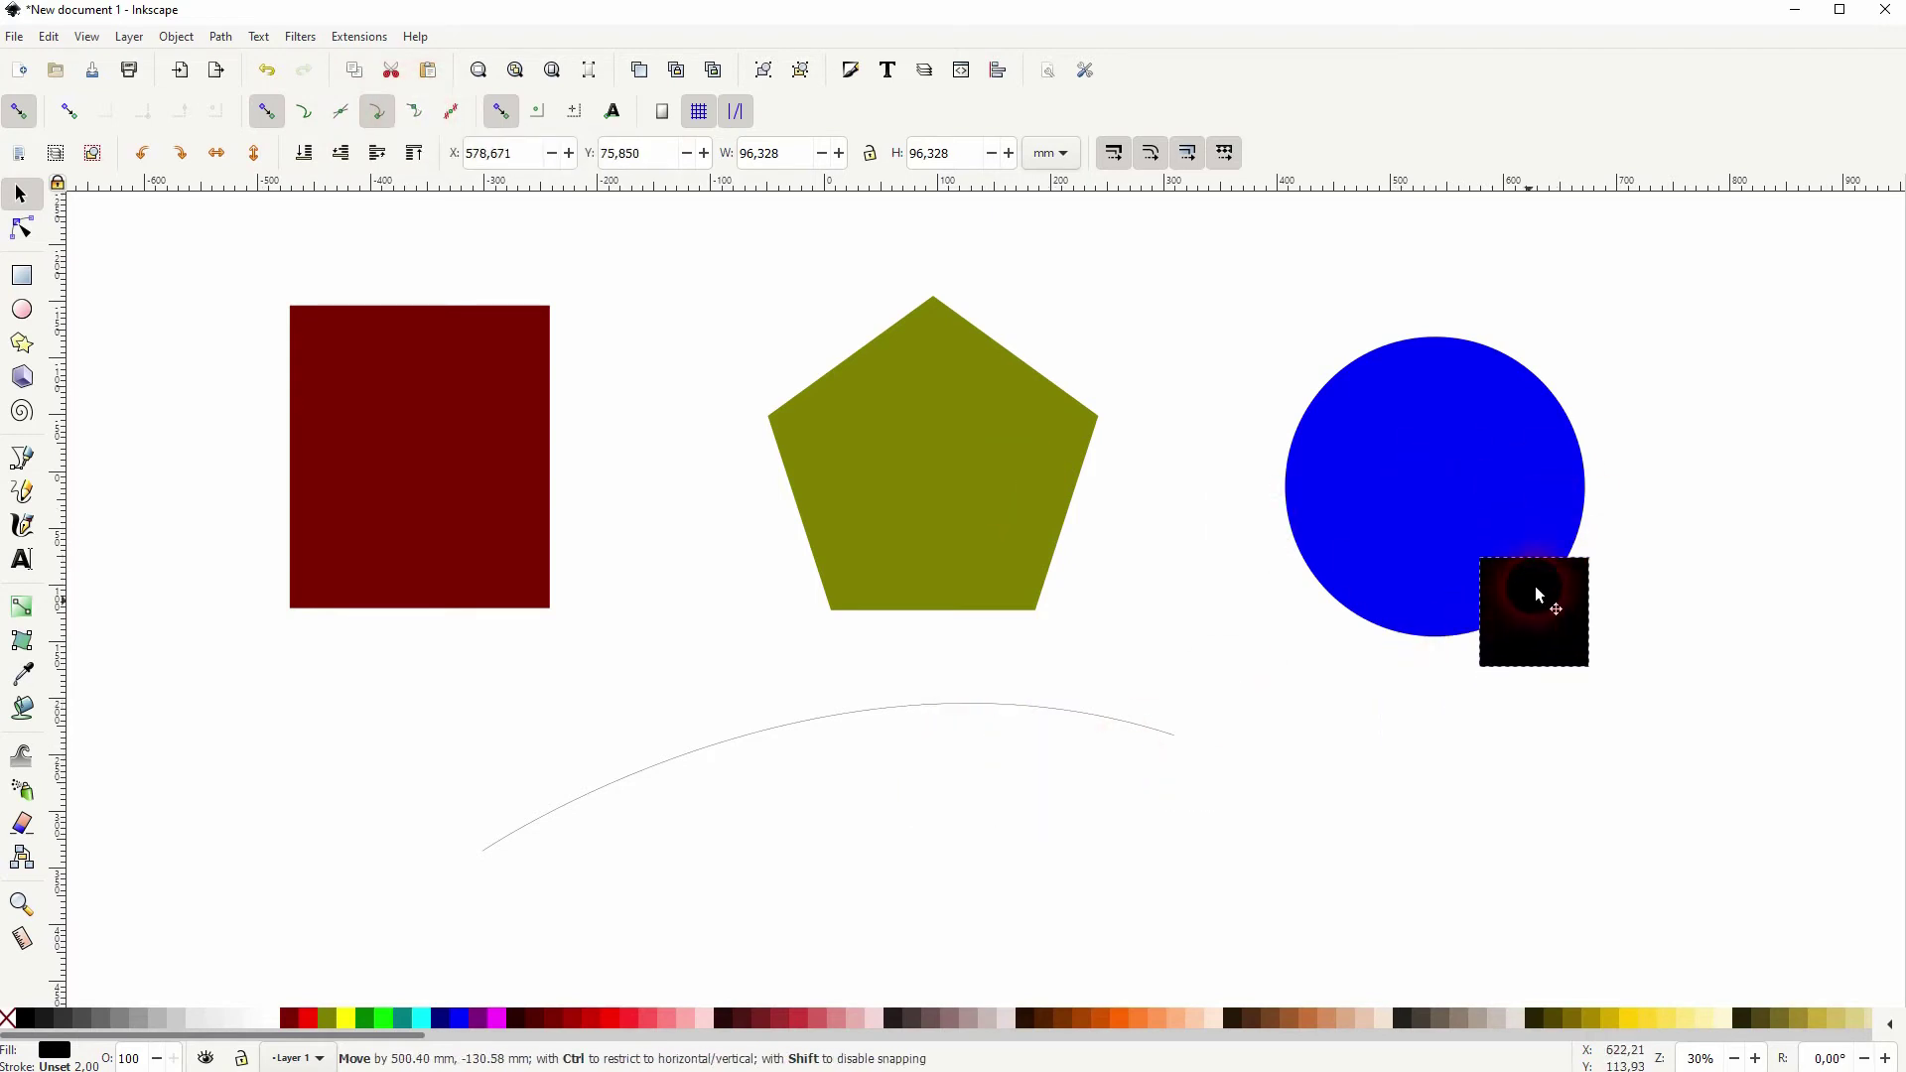
pyautogui.moveTo(1650, 569); pyautogui.dragTo(1456, 351)
pyautogui.click(414, 112)
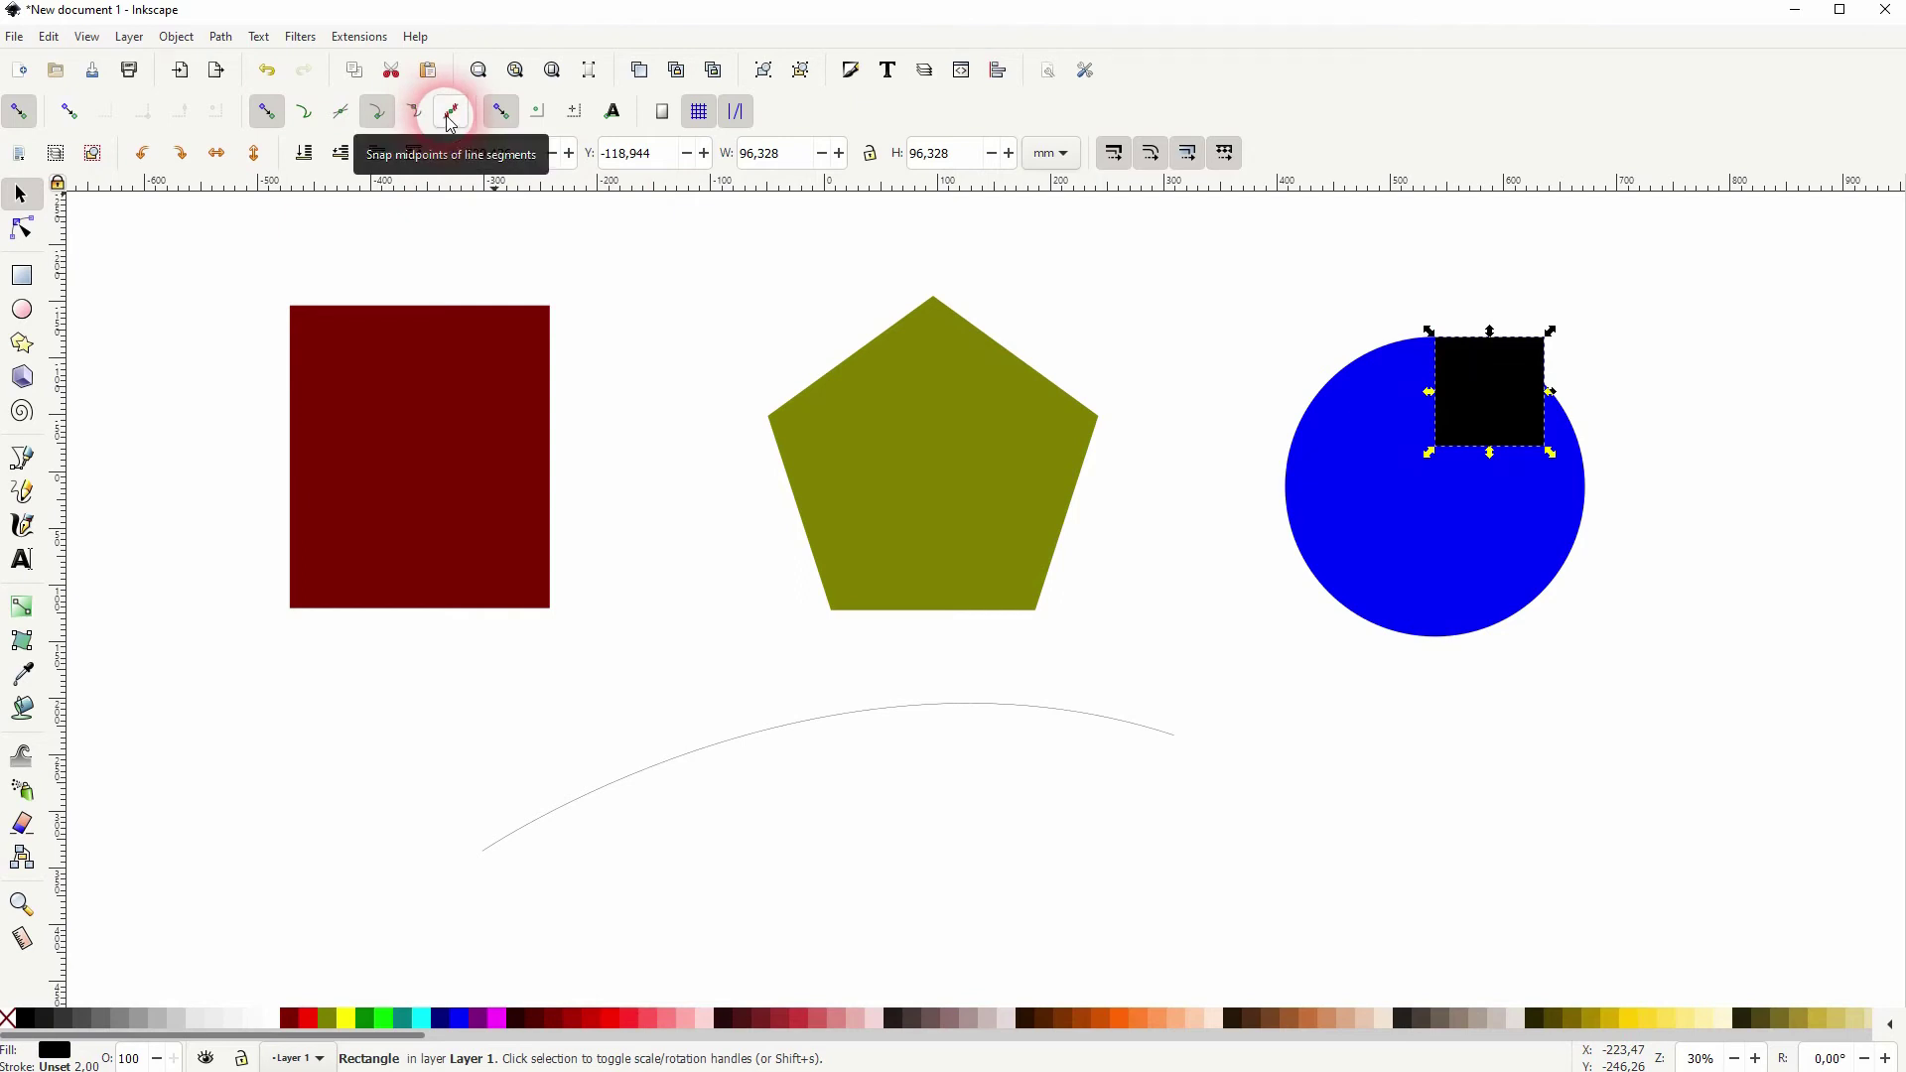
# Toggle snapping to other points off and on, and move the black square toward the pentagon
pyautogui.click(501, 111)
pyautogui.click(502, 112)
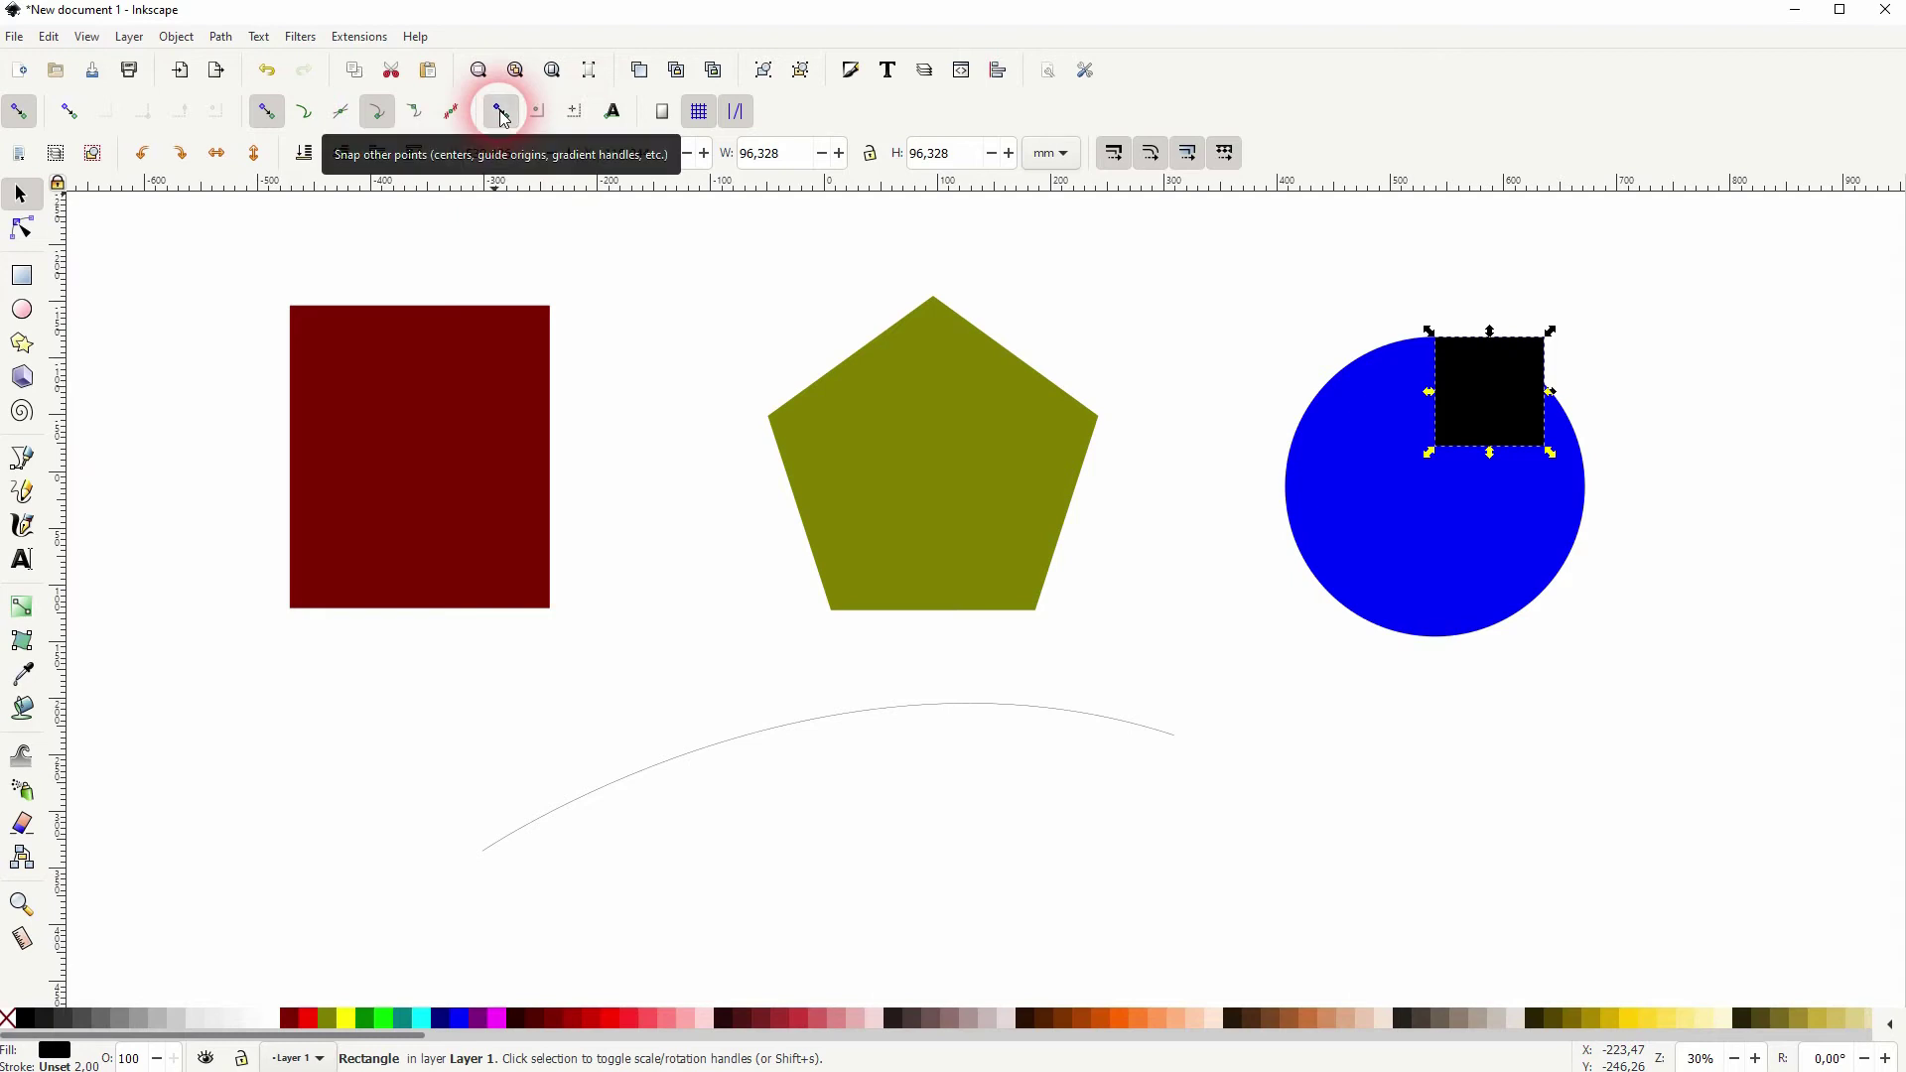
pyautogui.click(742, 517)
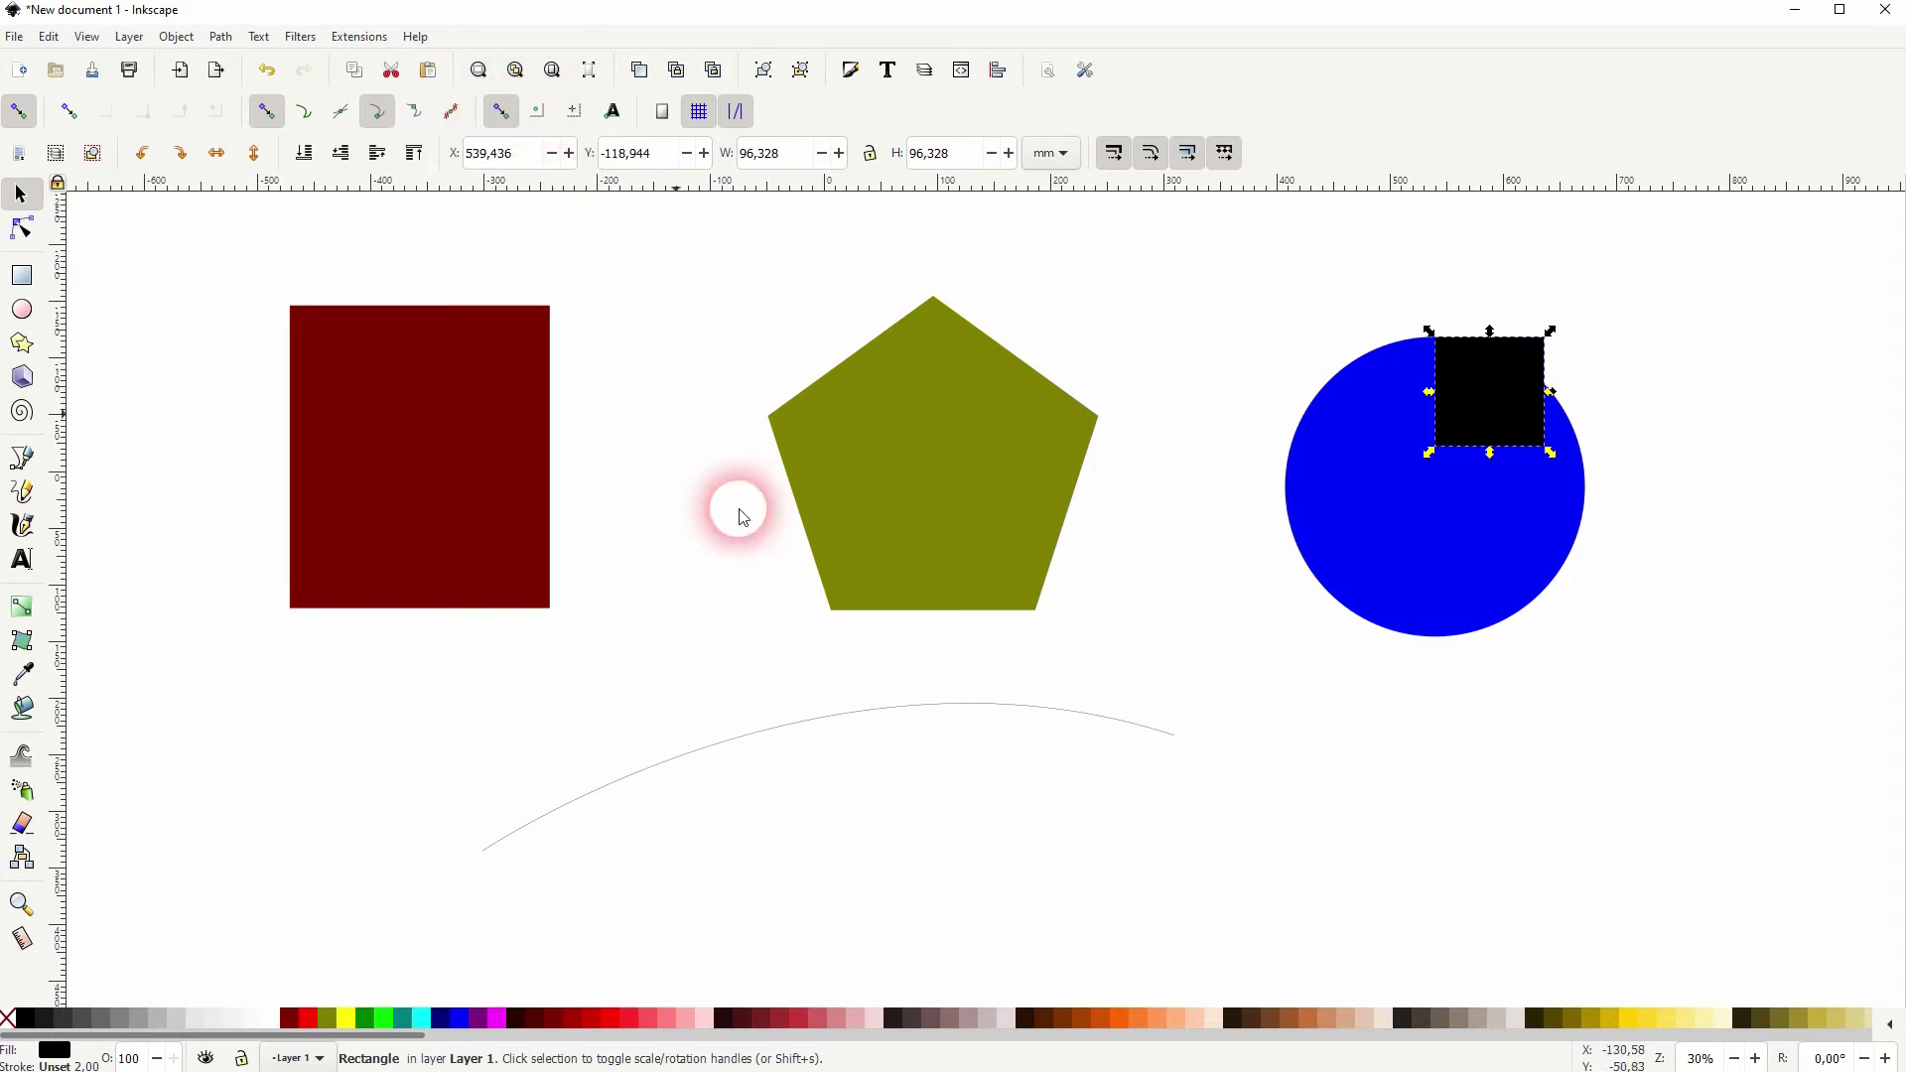
pyautogui.moveTo(1502, 380); pyautogui.dragTo(897, 505)
# Toggle object-midpoint snapping on and off, and move the square below the blue circle
pyautogui.click(537, 111)
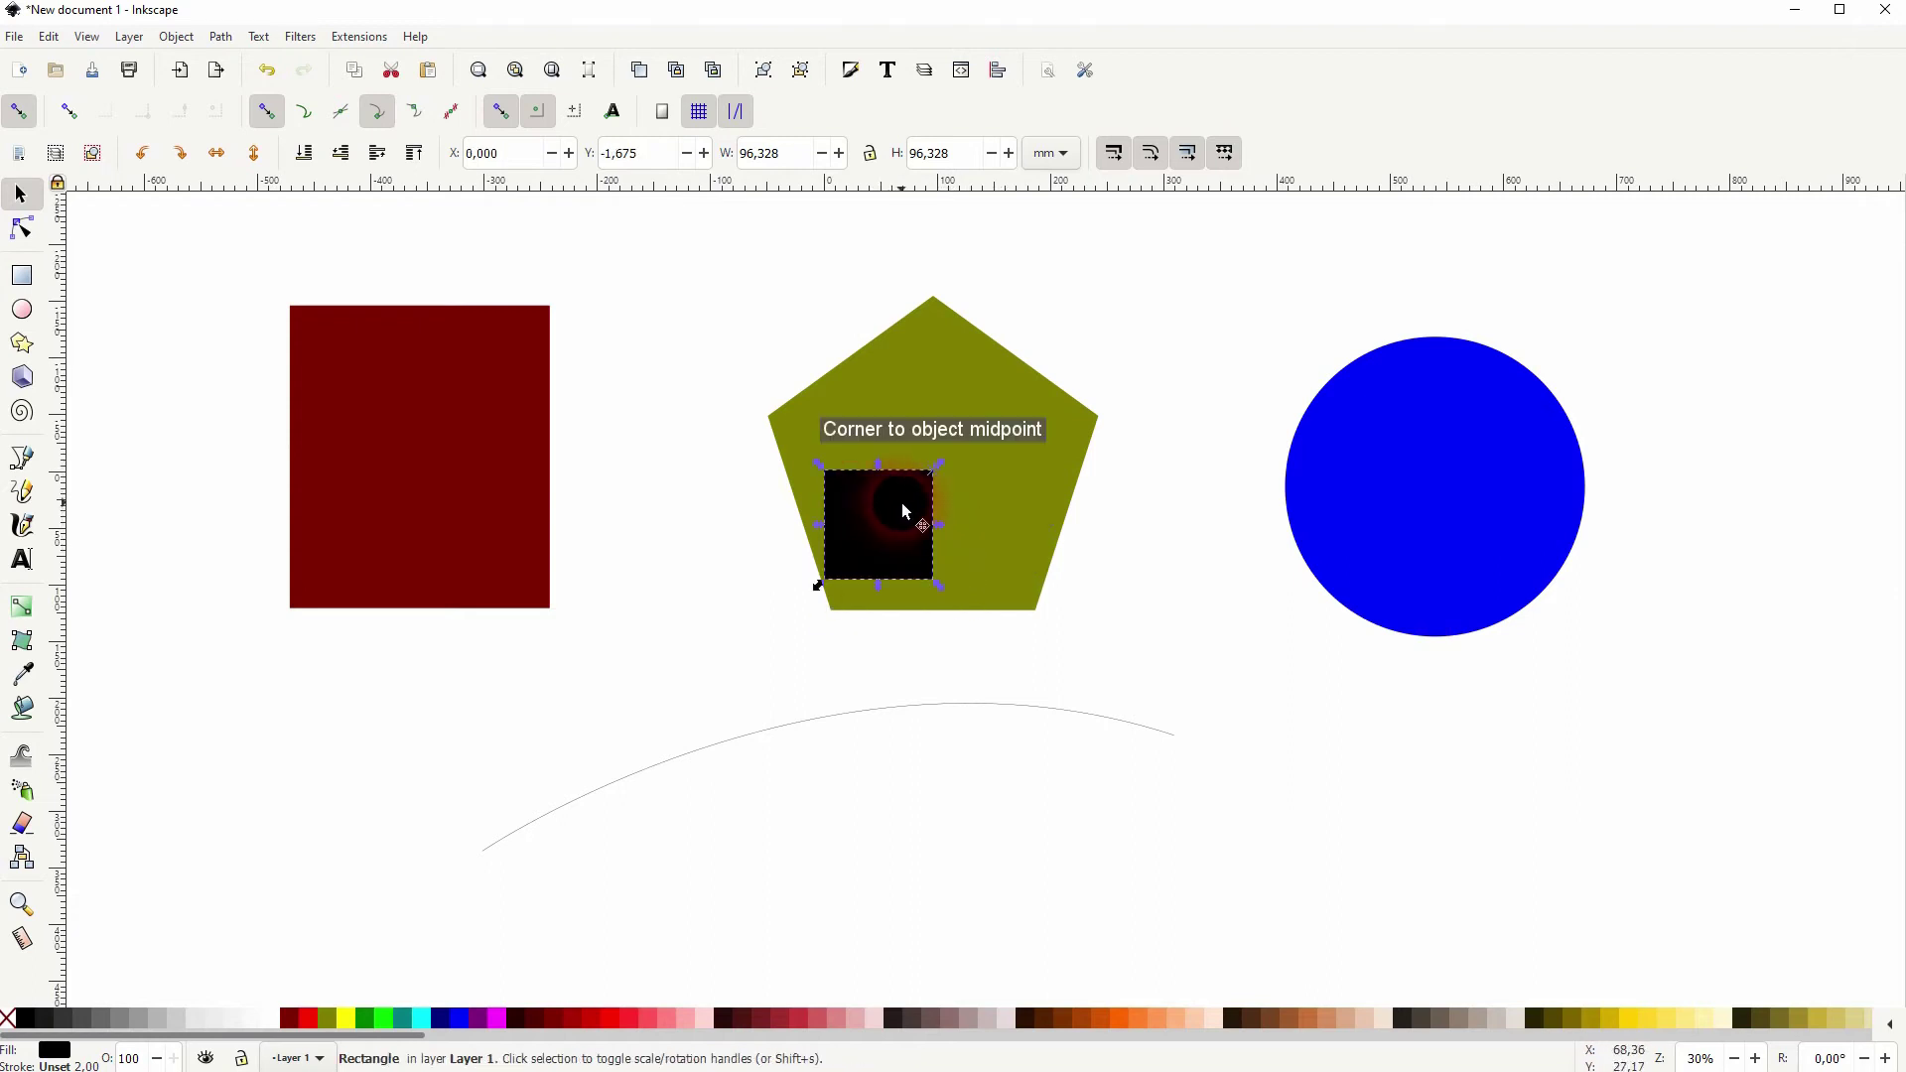
pyautogui.click(536, 111)
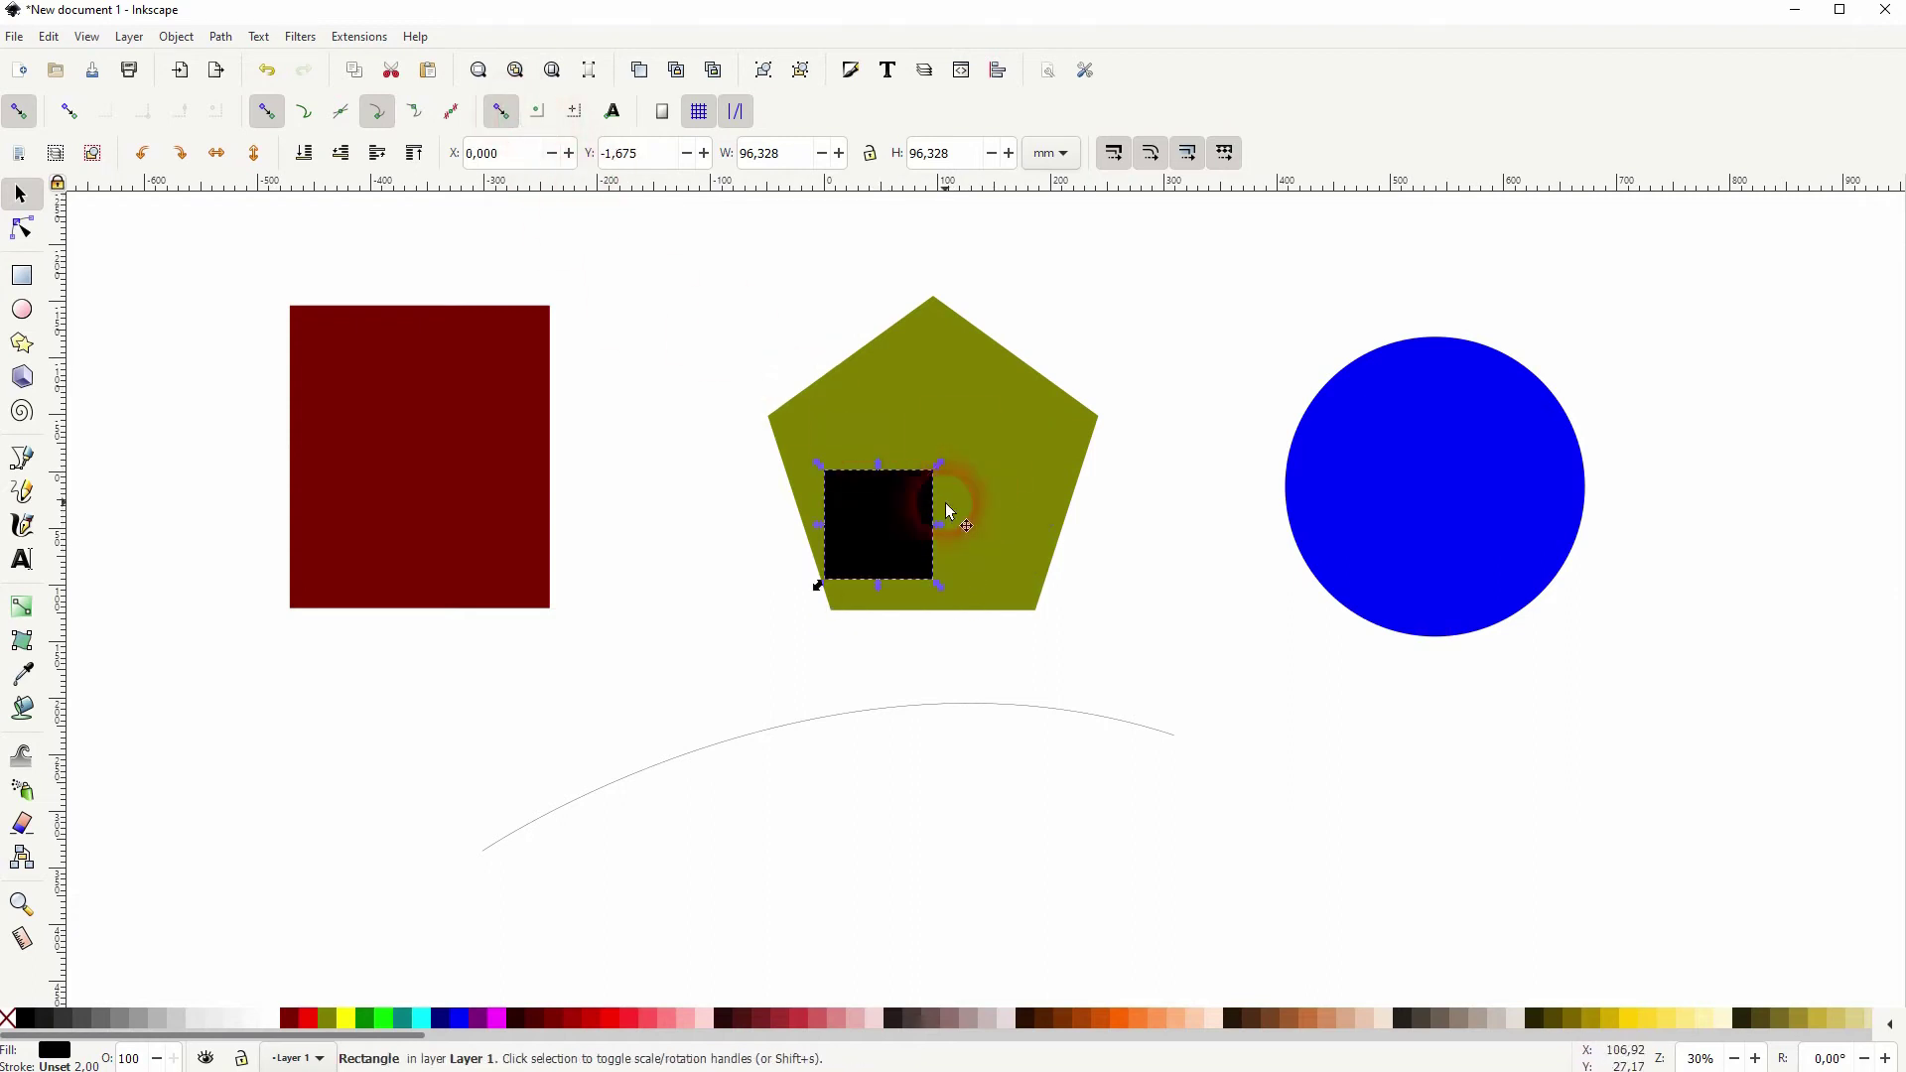
pyautogui.moveTo(888, 514); pyautogui.dragTo(1620, 743)
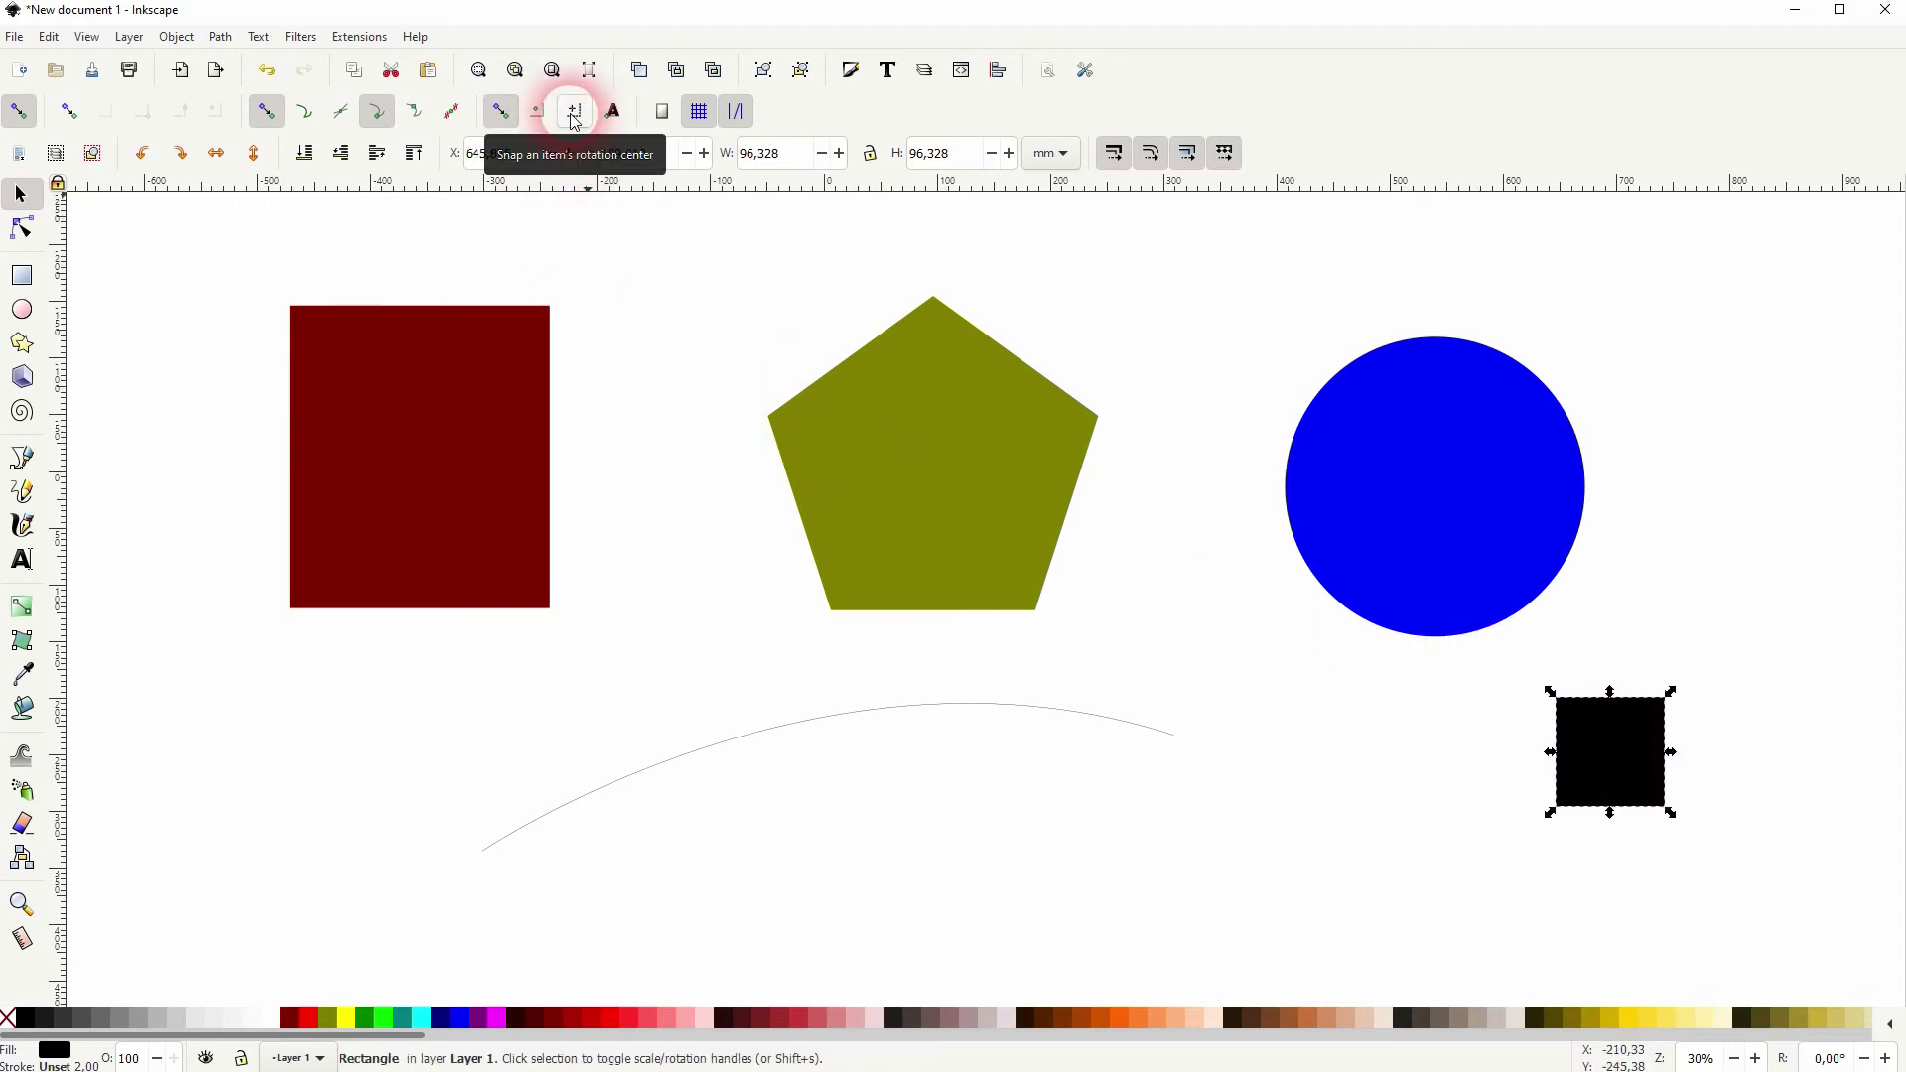
# Select the blue circle and drag its rotation centre off to the right
pyautogui.click(1023, 507)
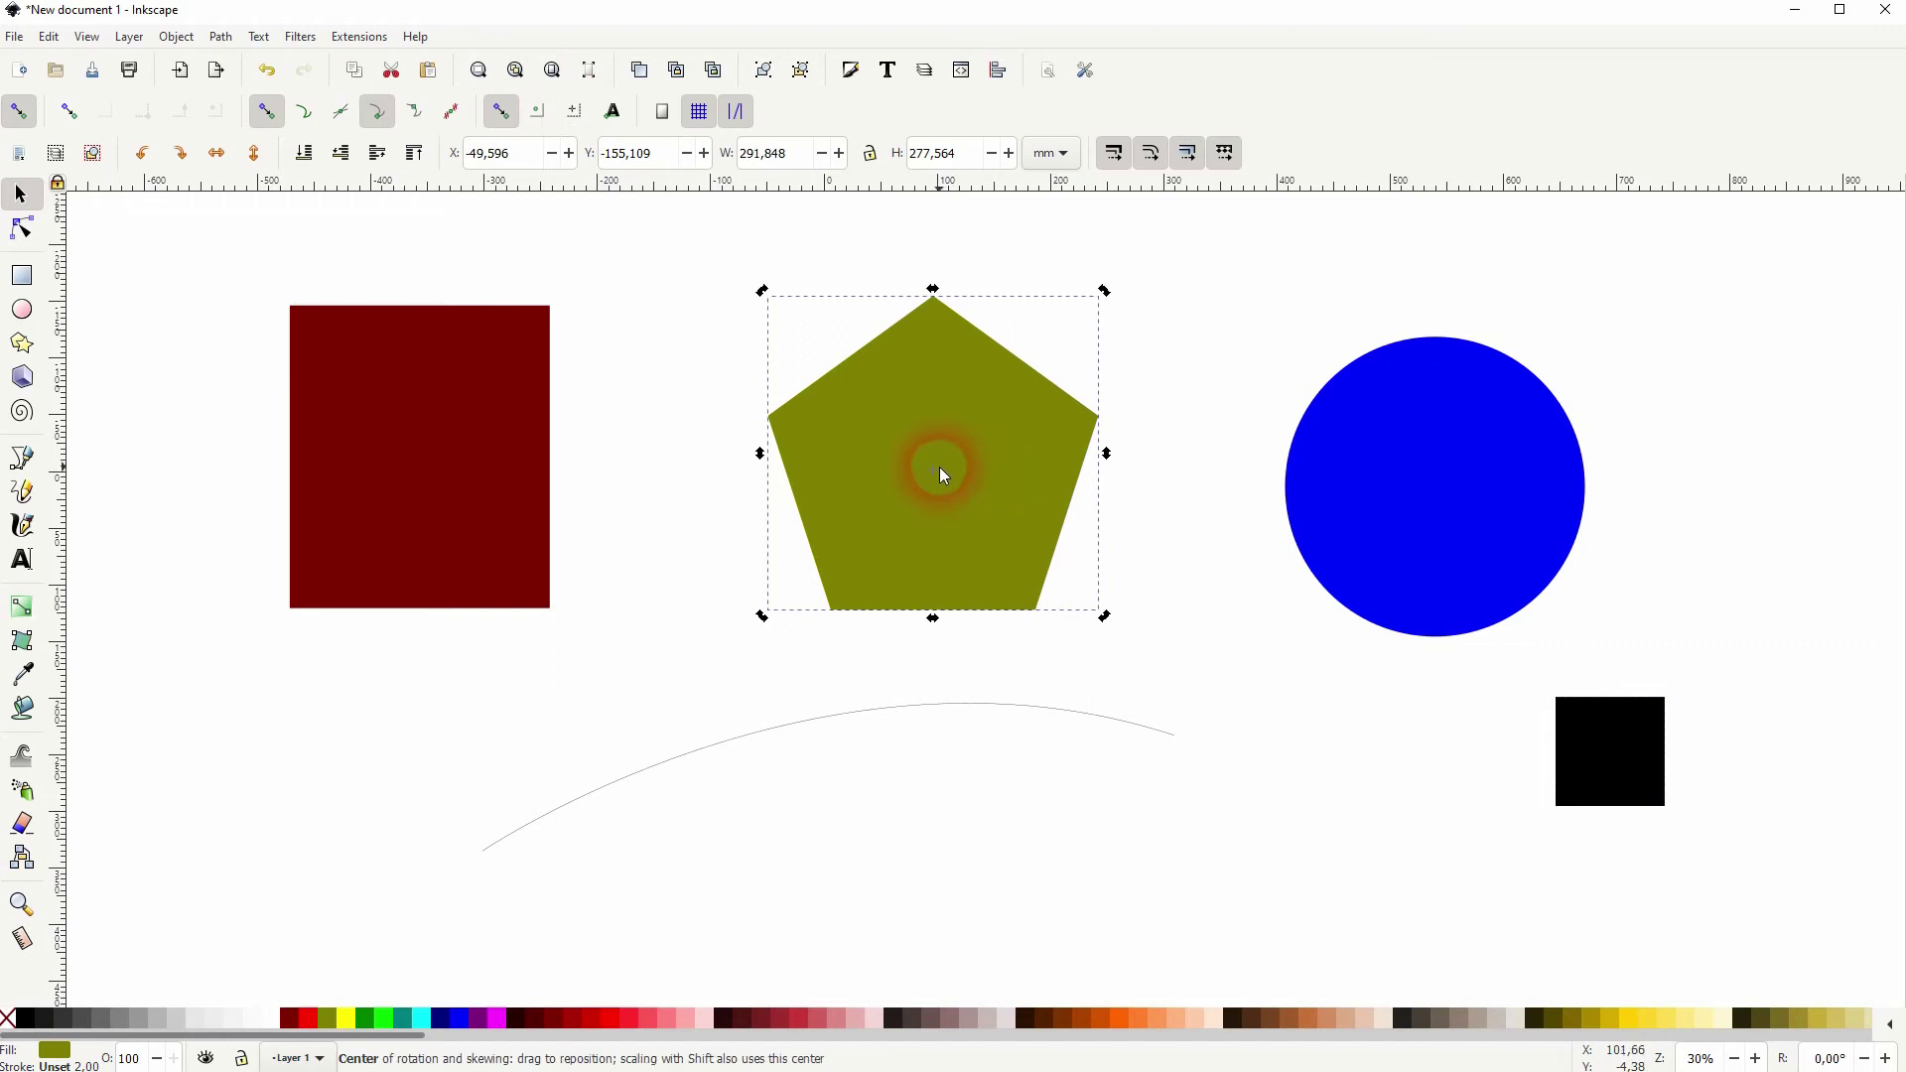
pyautogui.click(1475, 457)
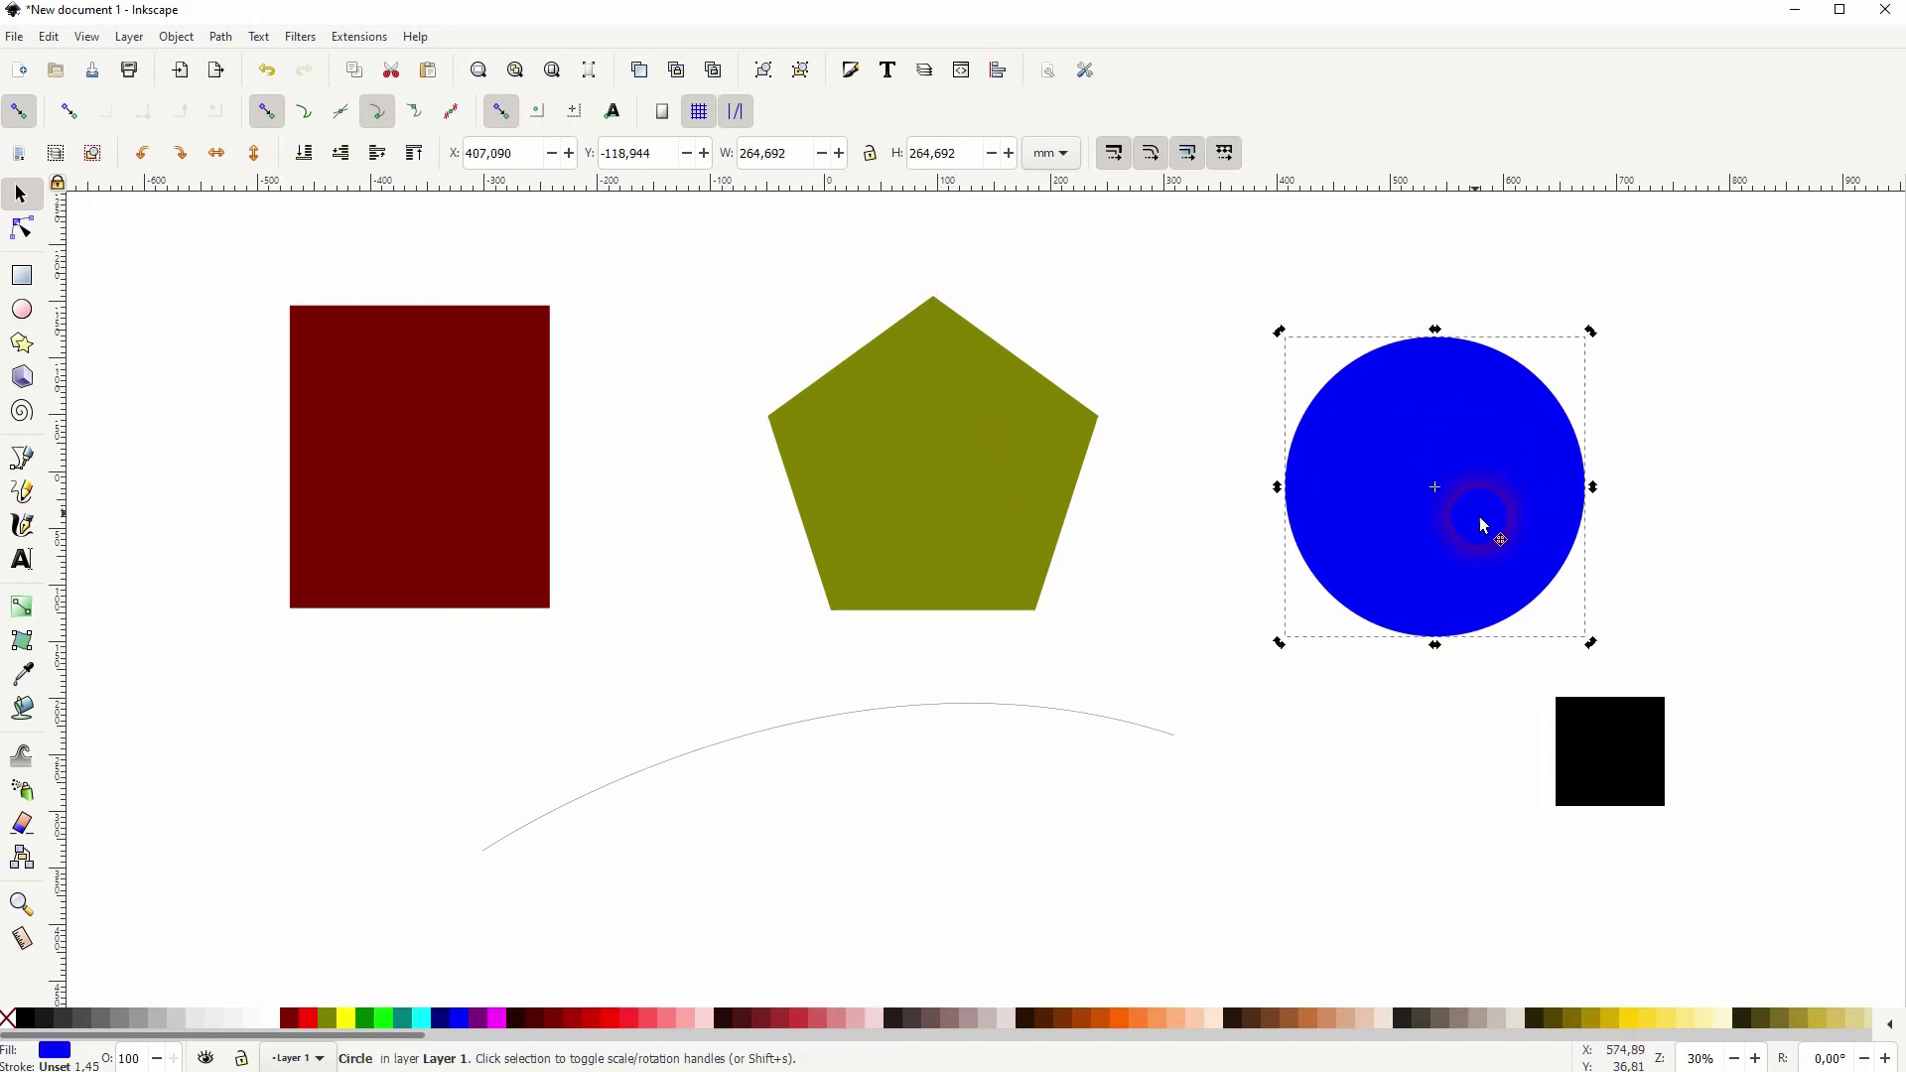
pyautogui.moveTo(1433, 484); pyautogui.dragTo(1485, 466)
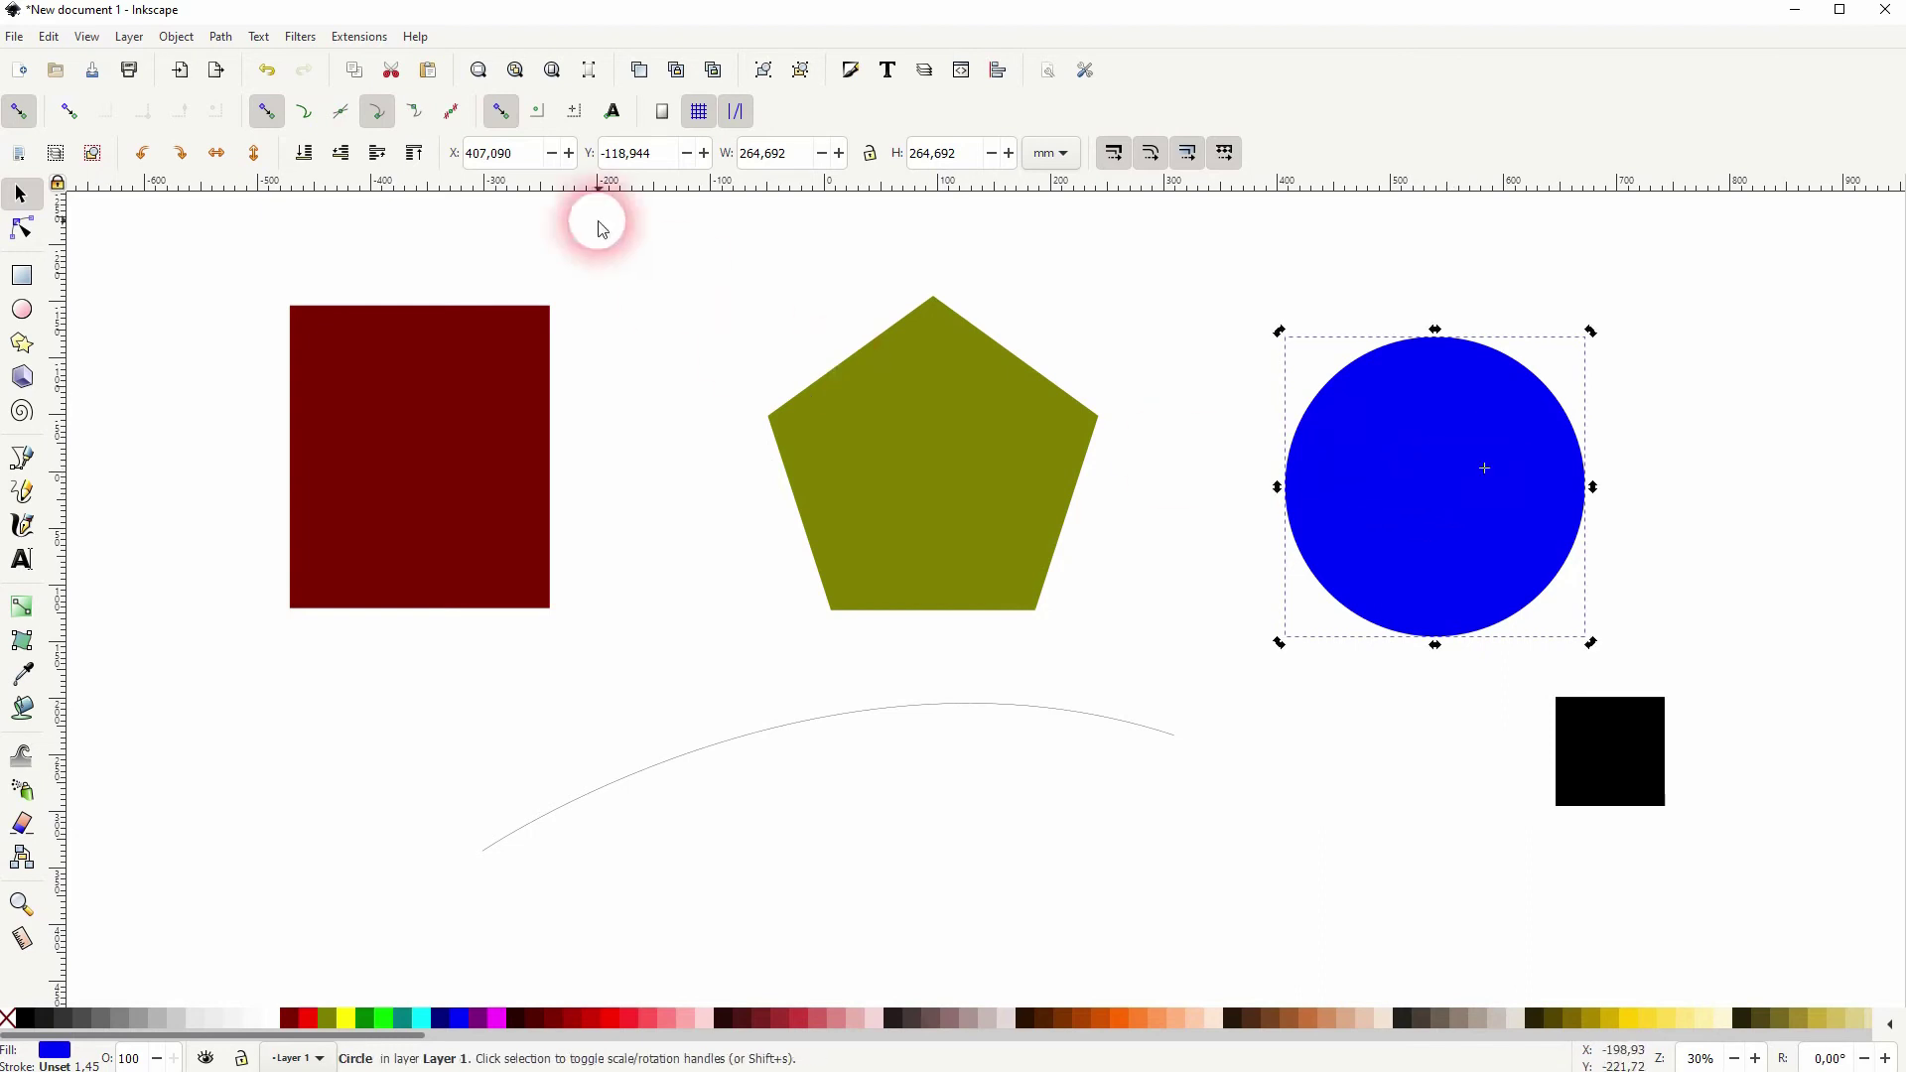
# Enable rotation-centre snapping, snap the centre back to the midpoint, then disable midpoint and rotation-centre snapping
pyautogui.click(575, 111)
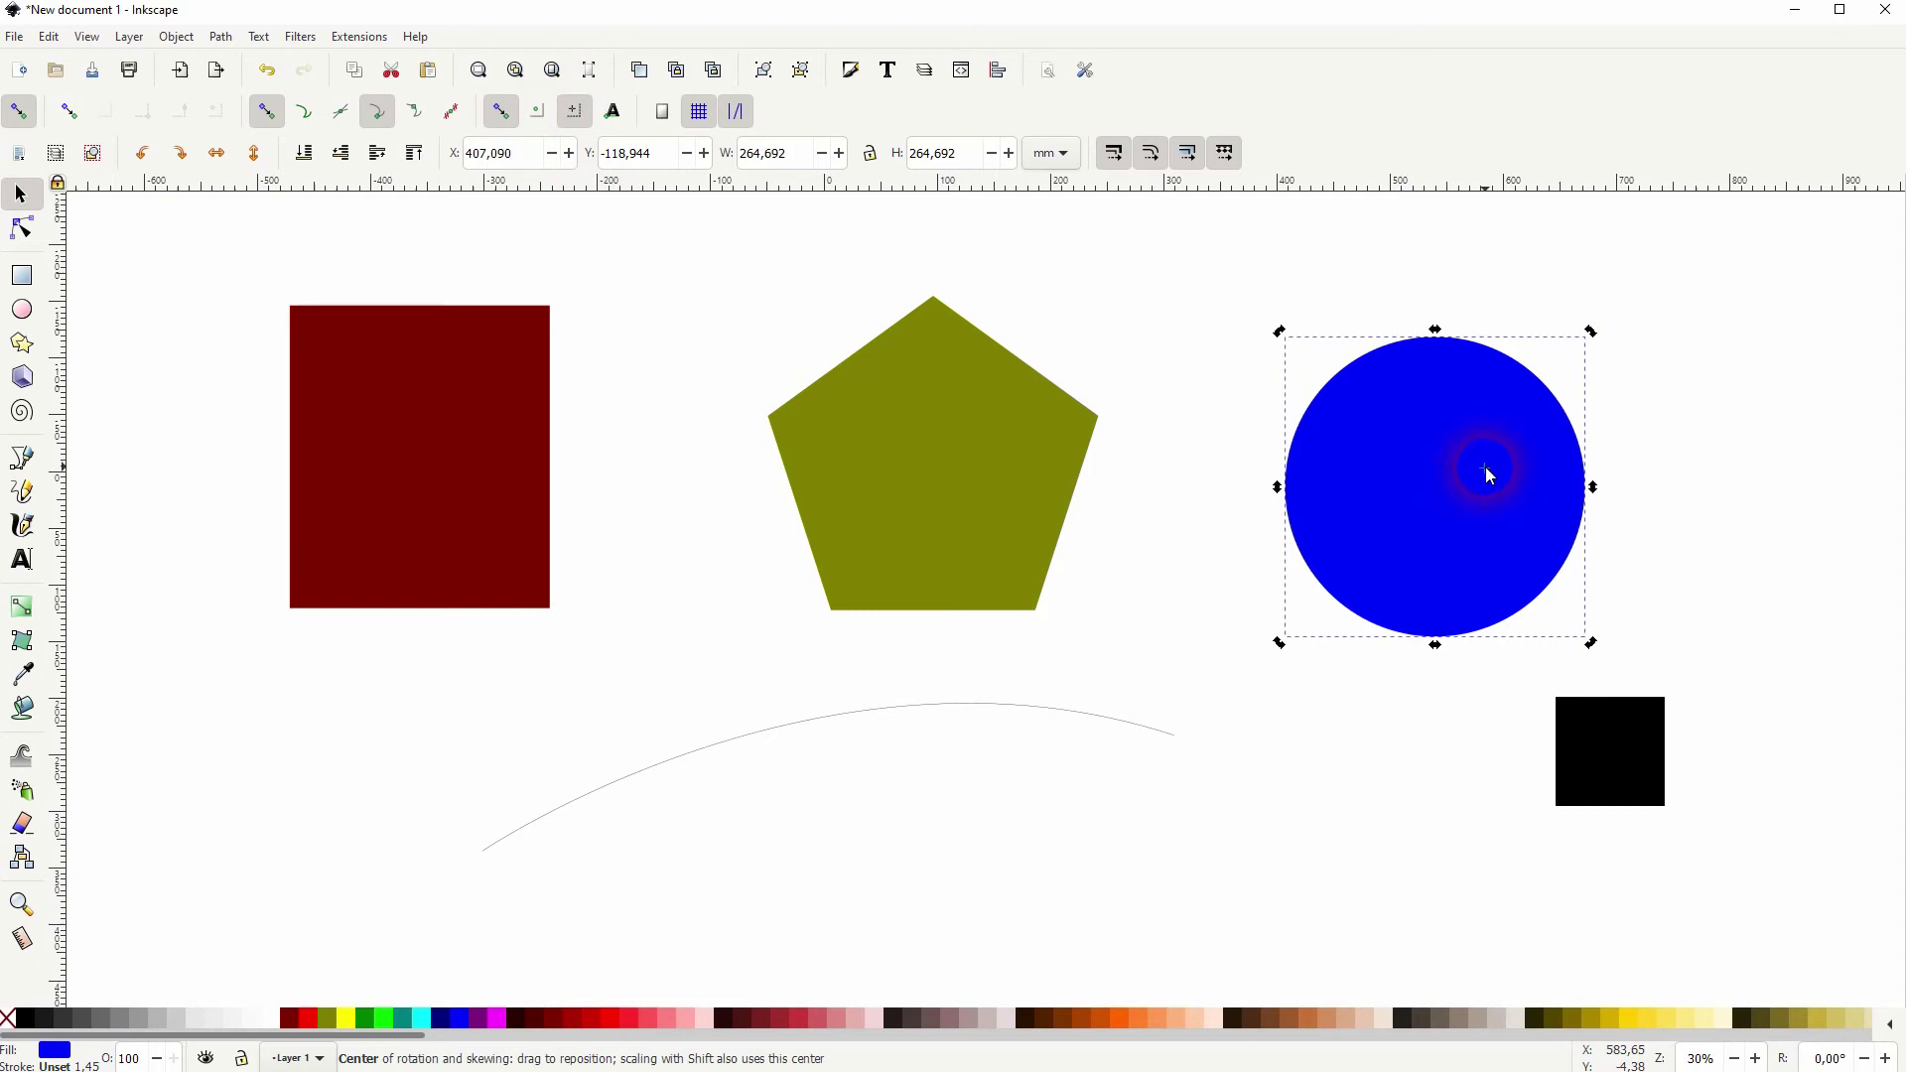
pyautogui.moveTo(1444, 497)
pyautogui.mouseDown()
pyautogui.moveTo(1403, 492)
pyautogui.moveTo(1455, 492)
pyautogui.moveTo(1433, 492)
pyautogui.mouseUp()
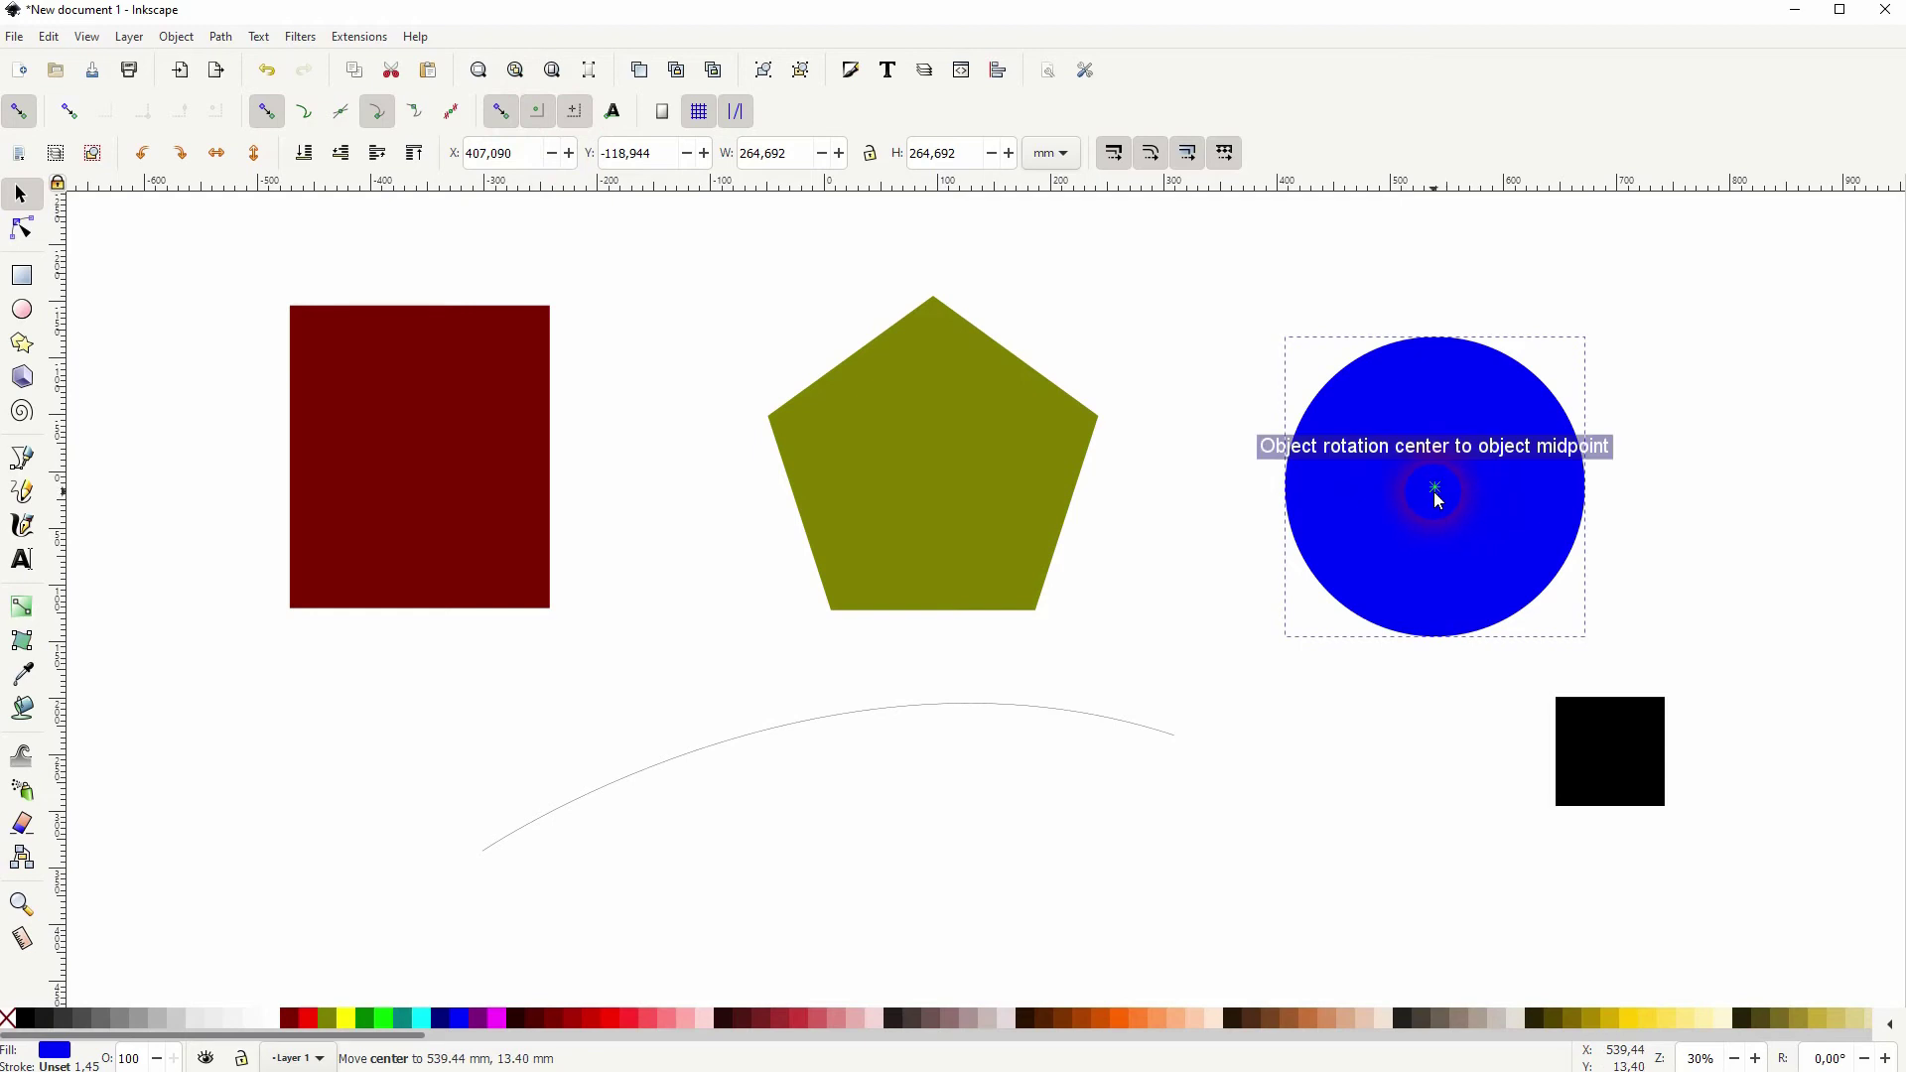
pyautogui.click(537, 111)
pyautogui.click(574, 111)
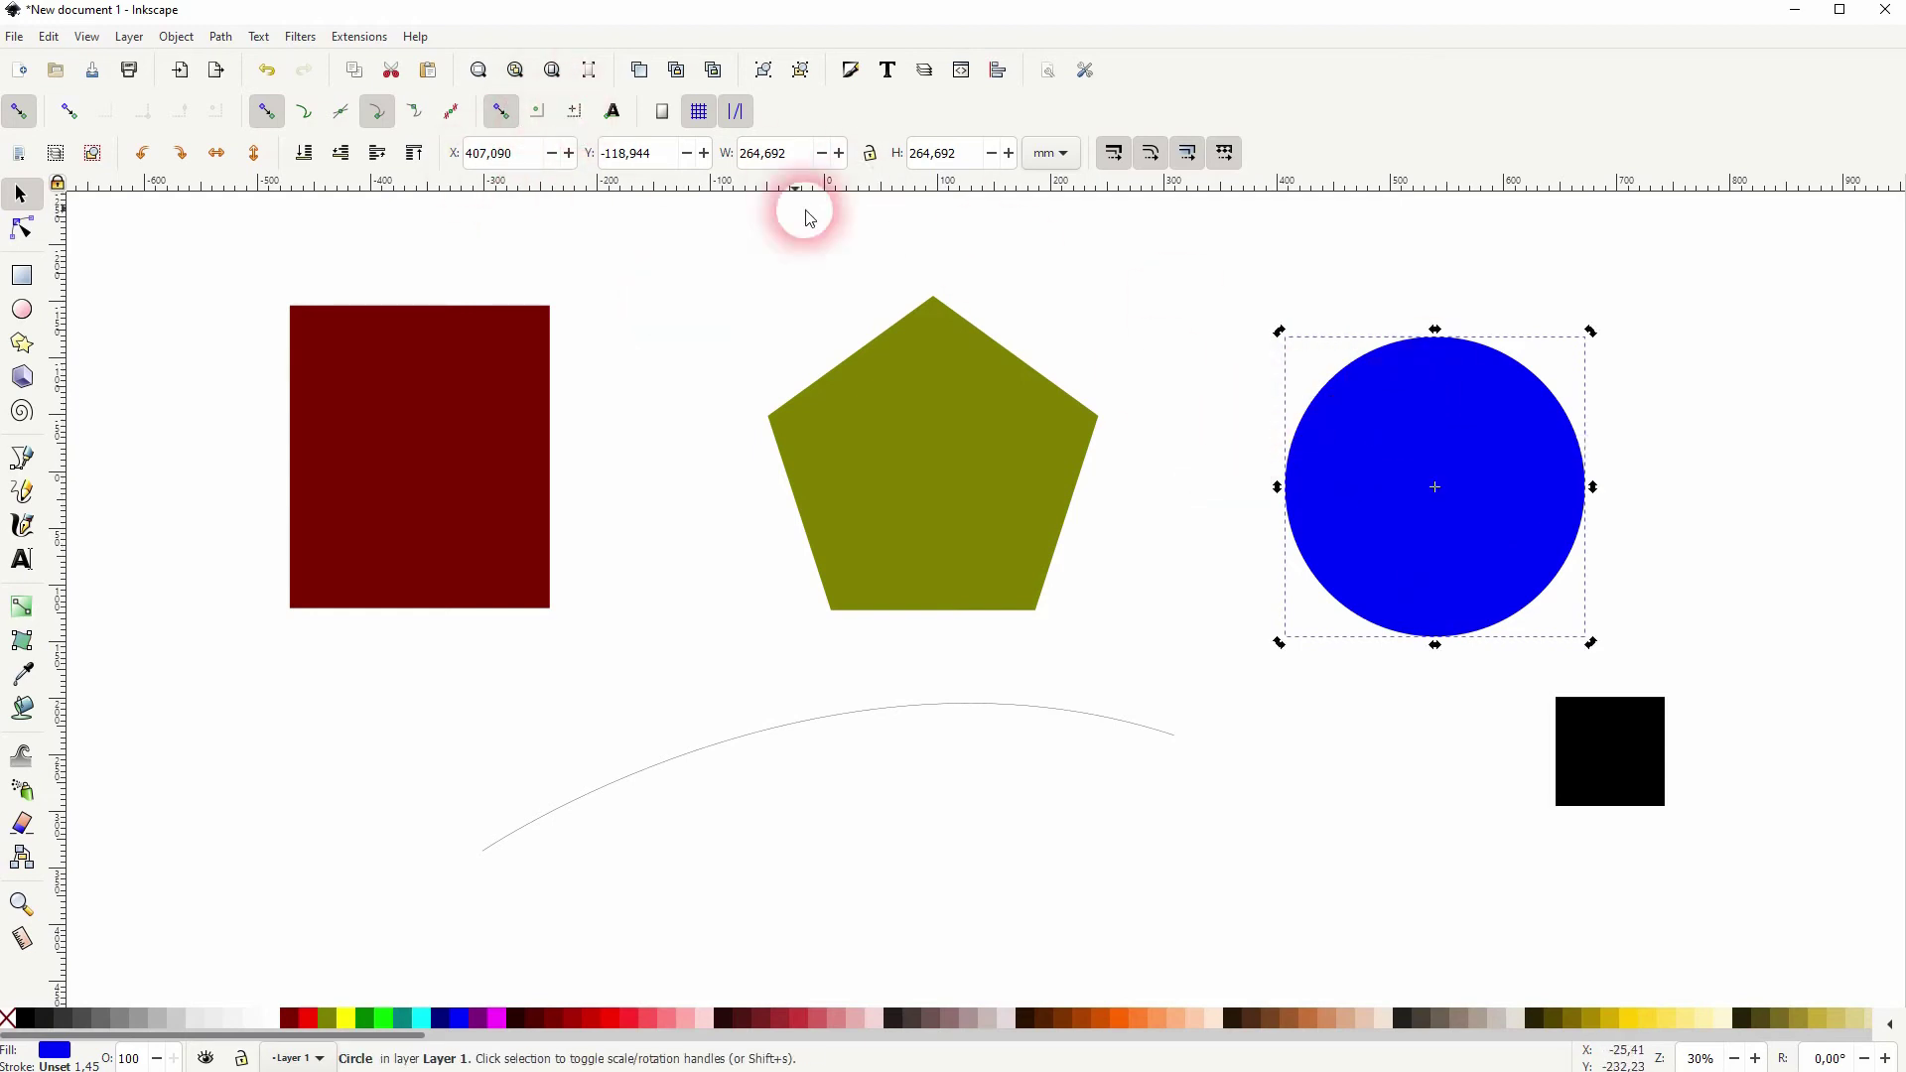
# Switch off page-border snapping and check the page border in Document Properties
pyautogui.click(662, 111)
pyautogui.click(19, 39)
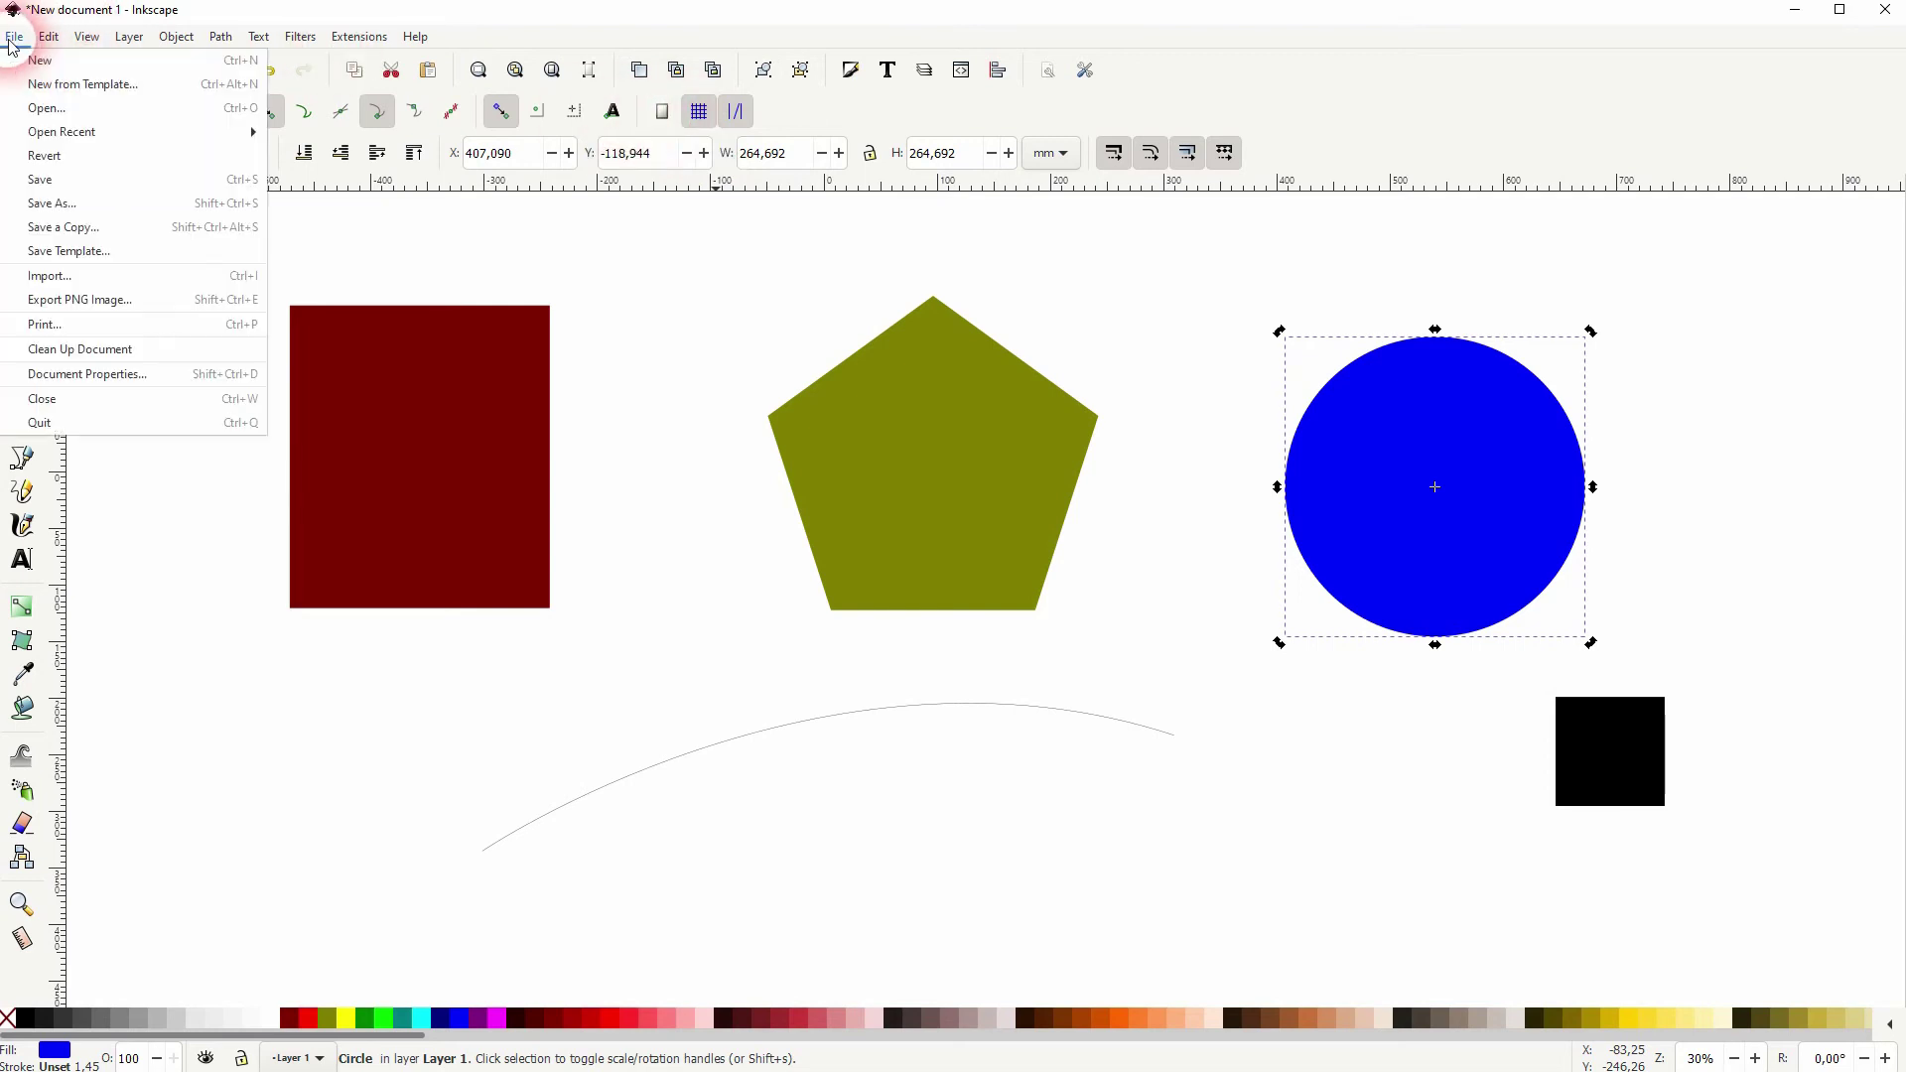
pyautogui.click(162, 375)
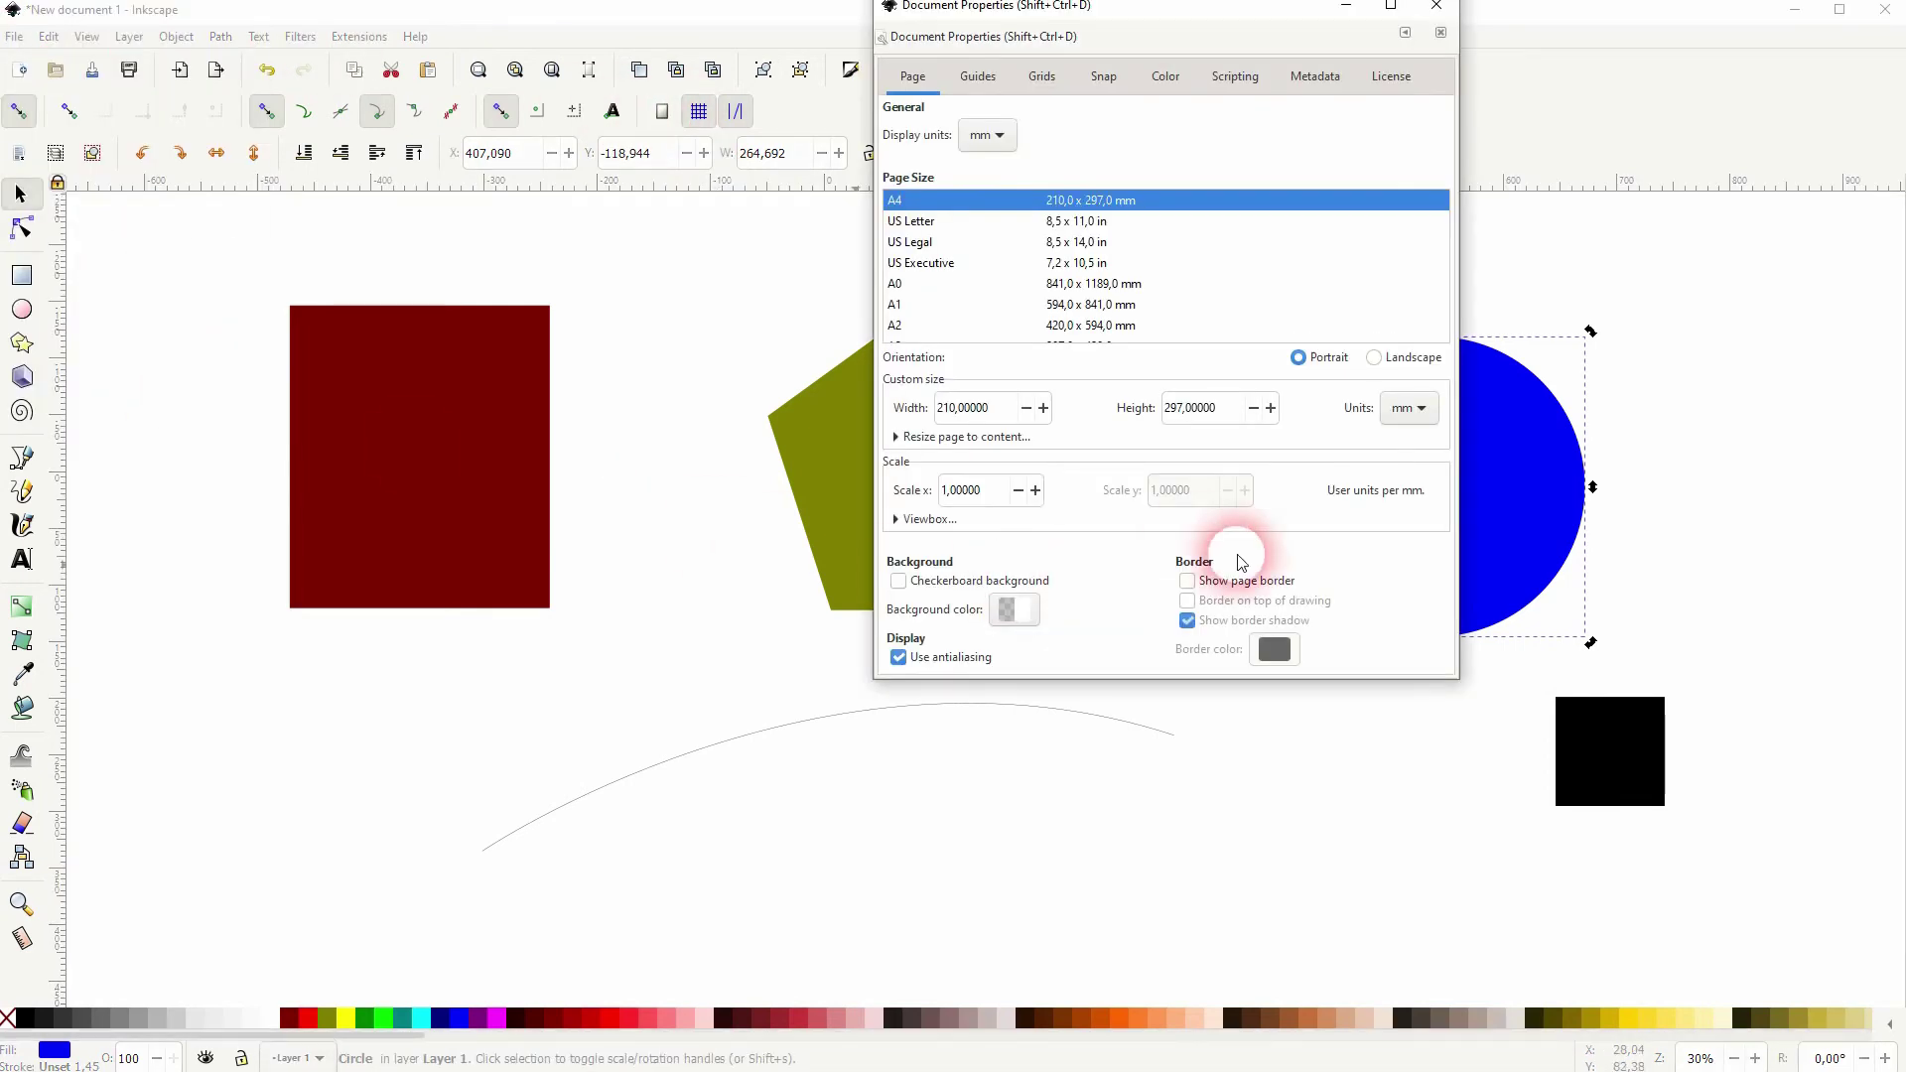
pyautogui.click(1436, 6)
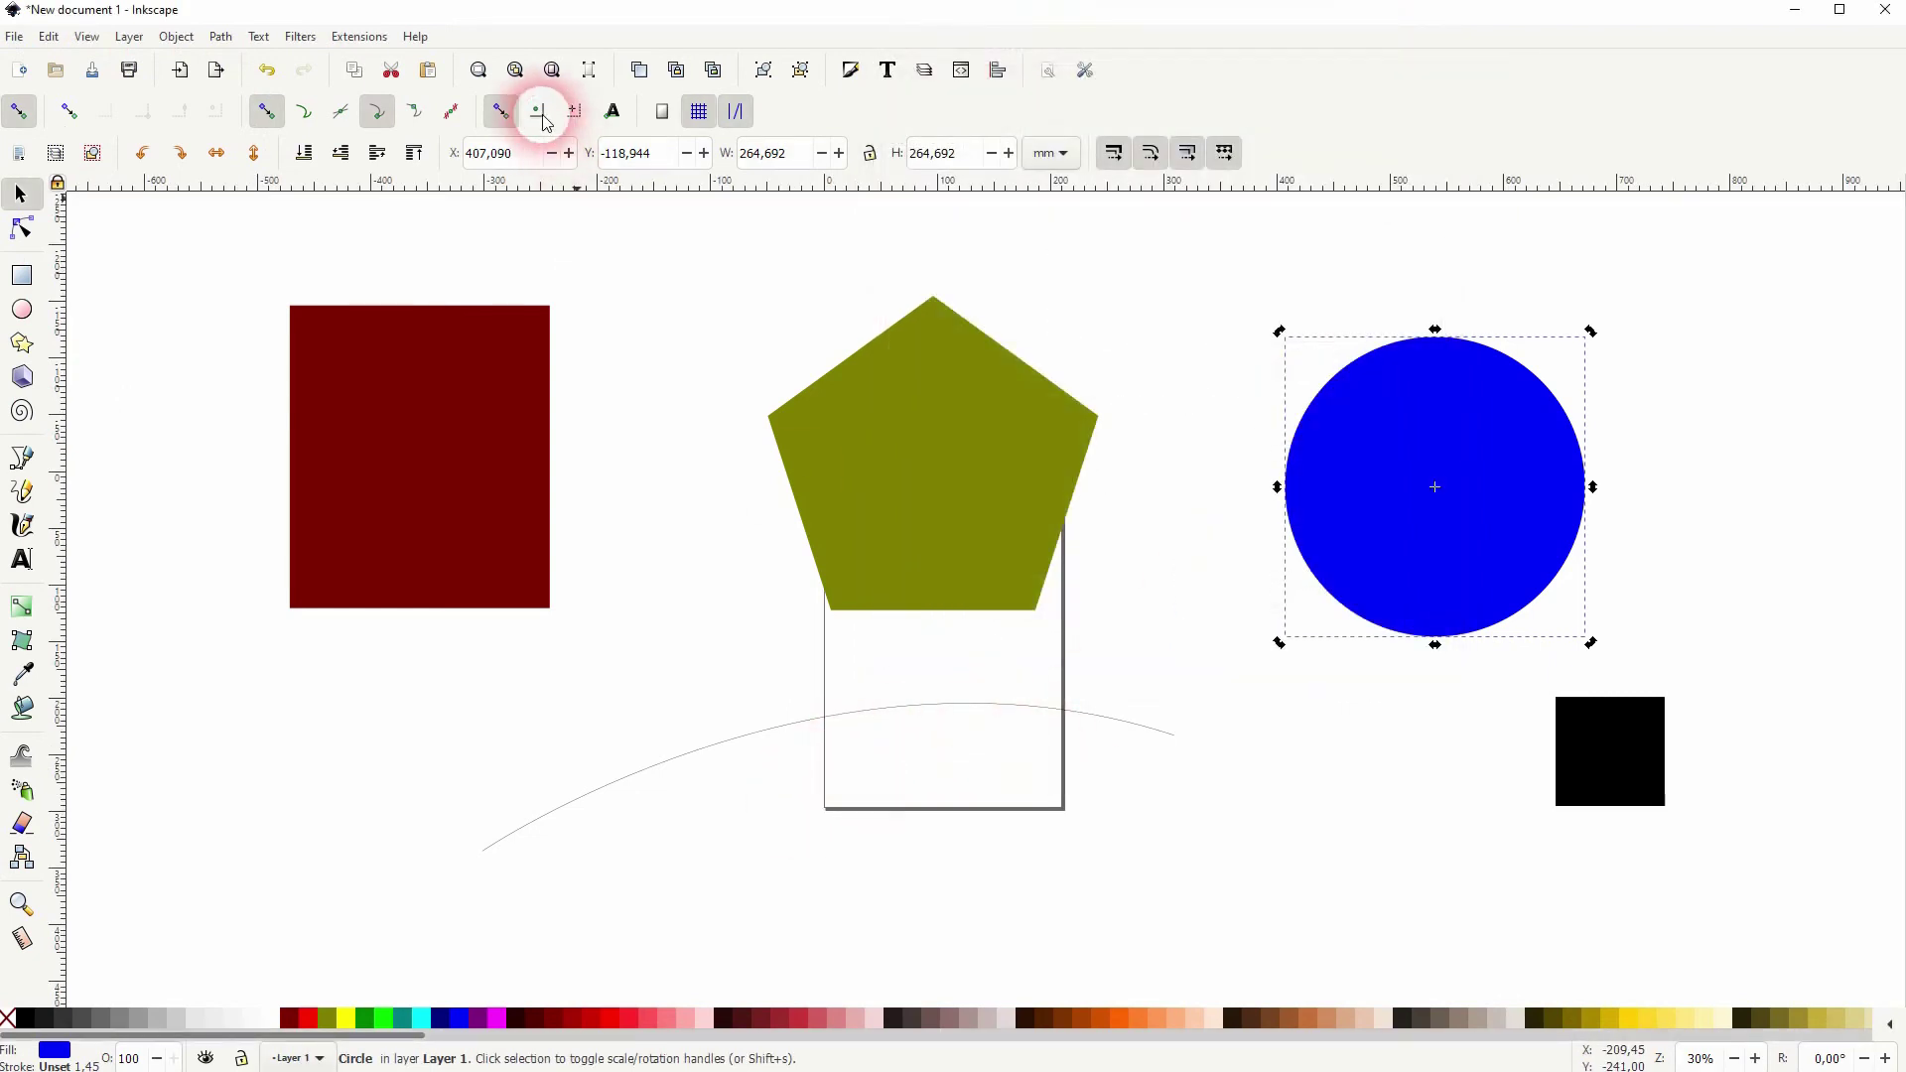
# Snap the black square's corner to the page border, disable page-border snapping, and reopen Document Properties
pyautogui.click(661, 111)
pyautogui.moveTo(1601, 762); pyautogui.dragTo(1668, 725)
pyautogui.click(662, 117)
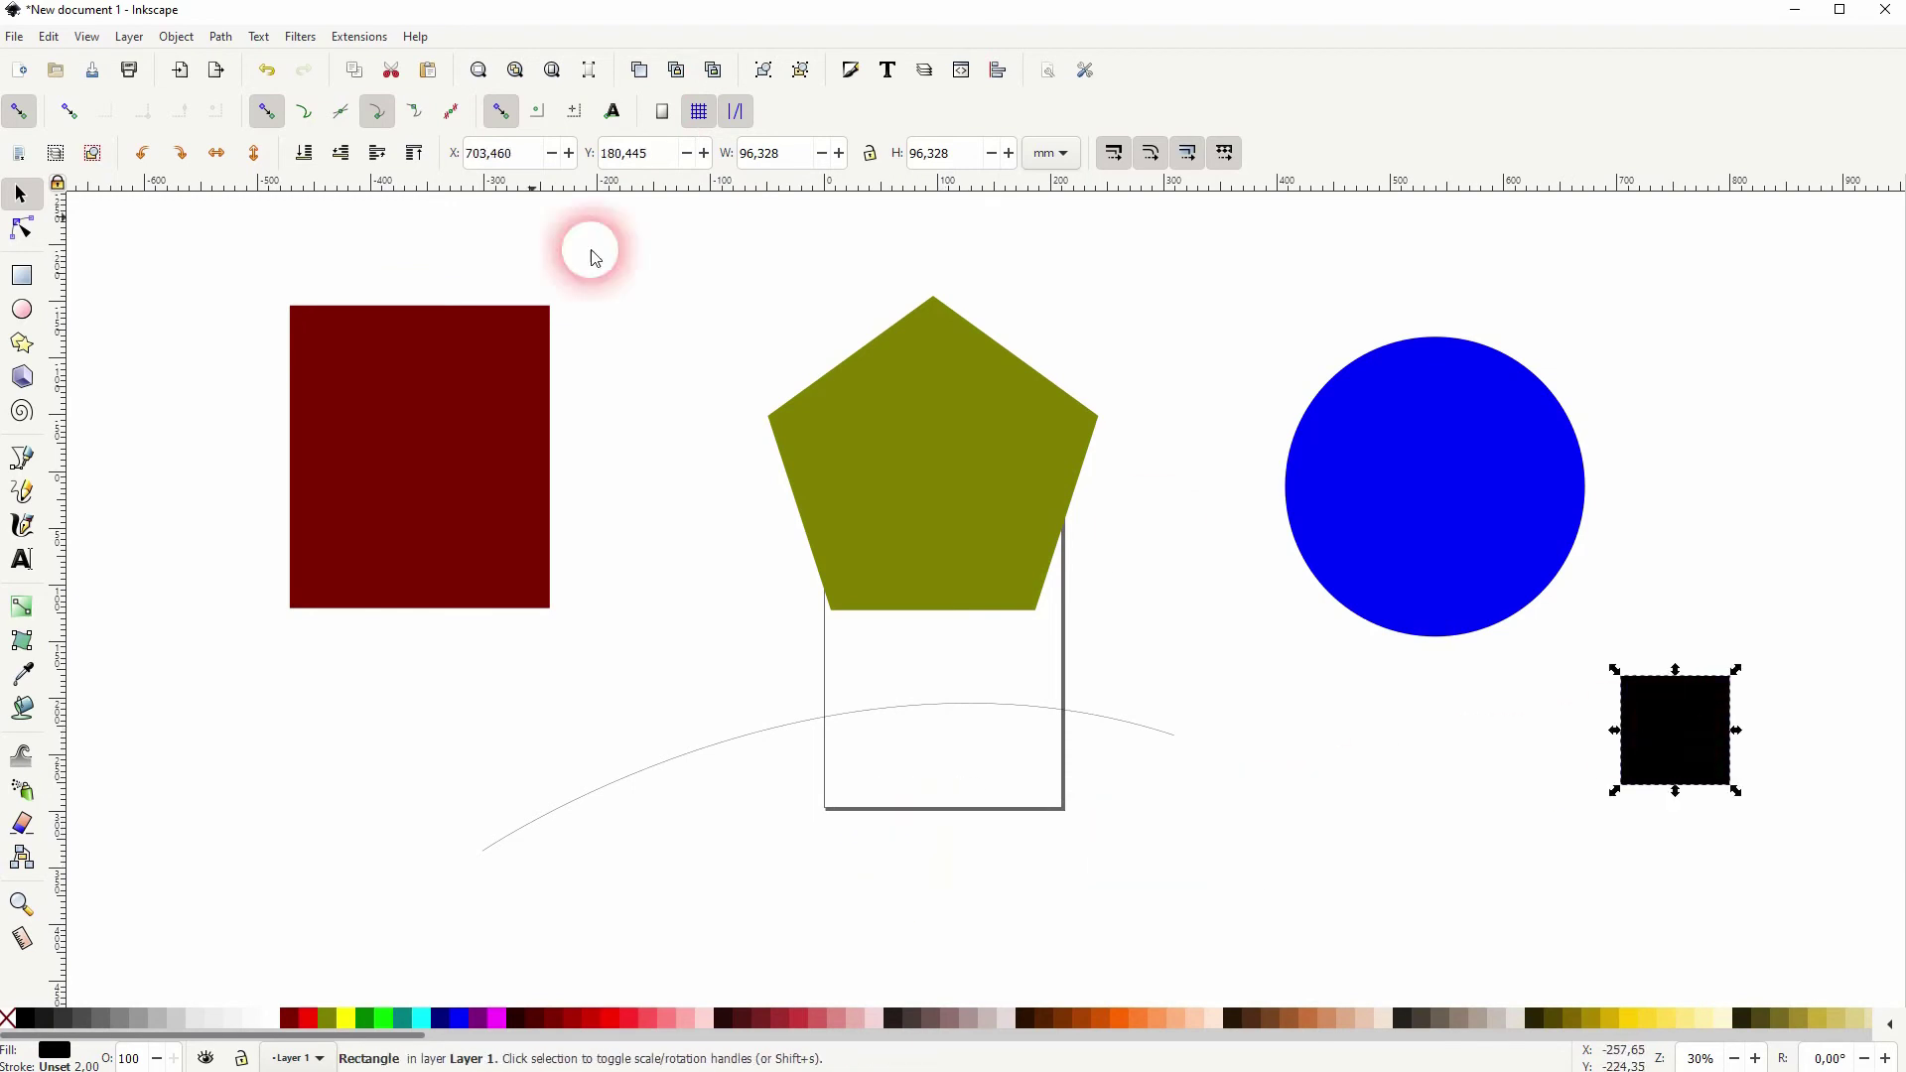
pyautogui.click(15, 39)
pyautogui.click(140, 373)
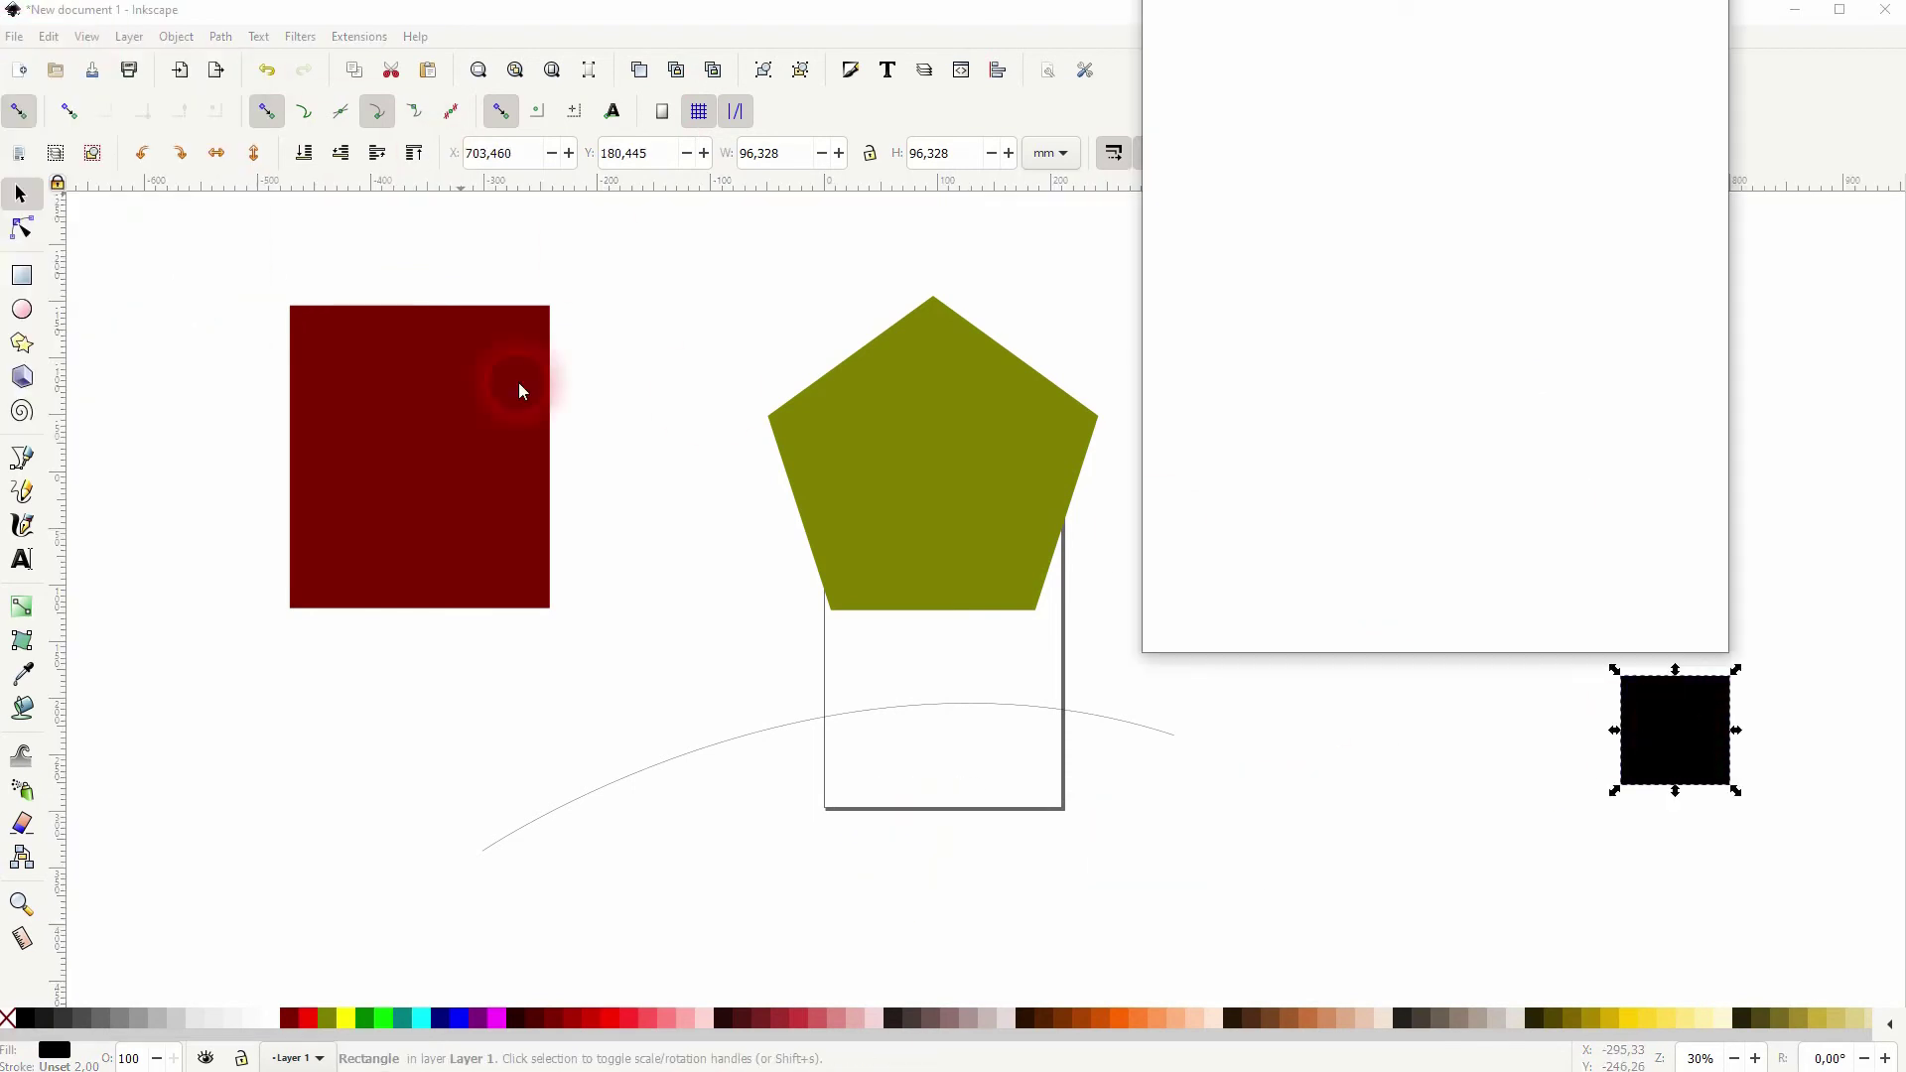
# Hide the page border, add a horizontal guide at 202.44 mm, and snap the square onto it
pyautogui.click(1516, 556)
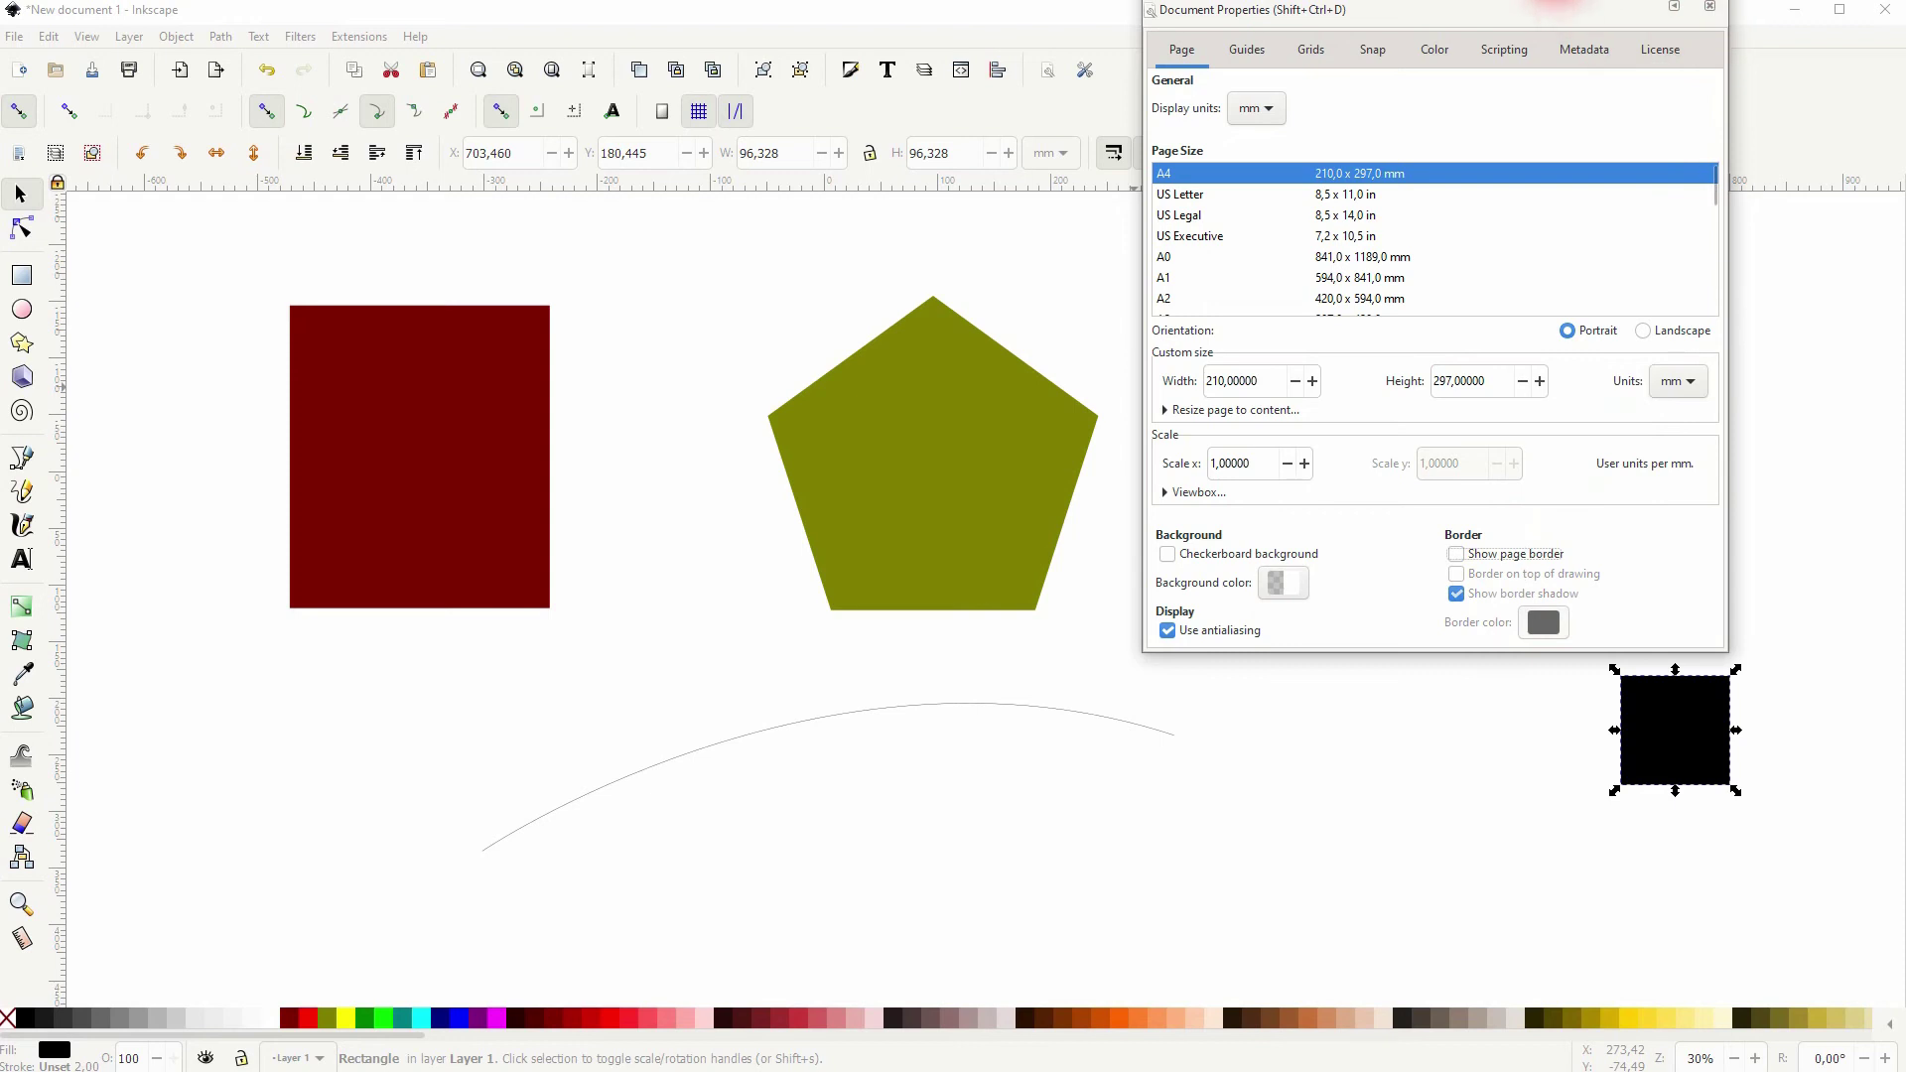
pyautogui.hotkey('ctrl', 'w')
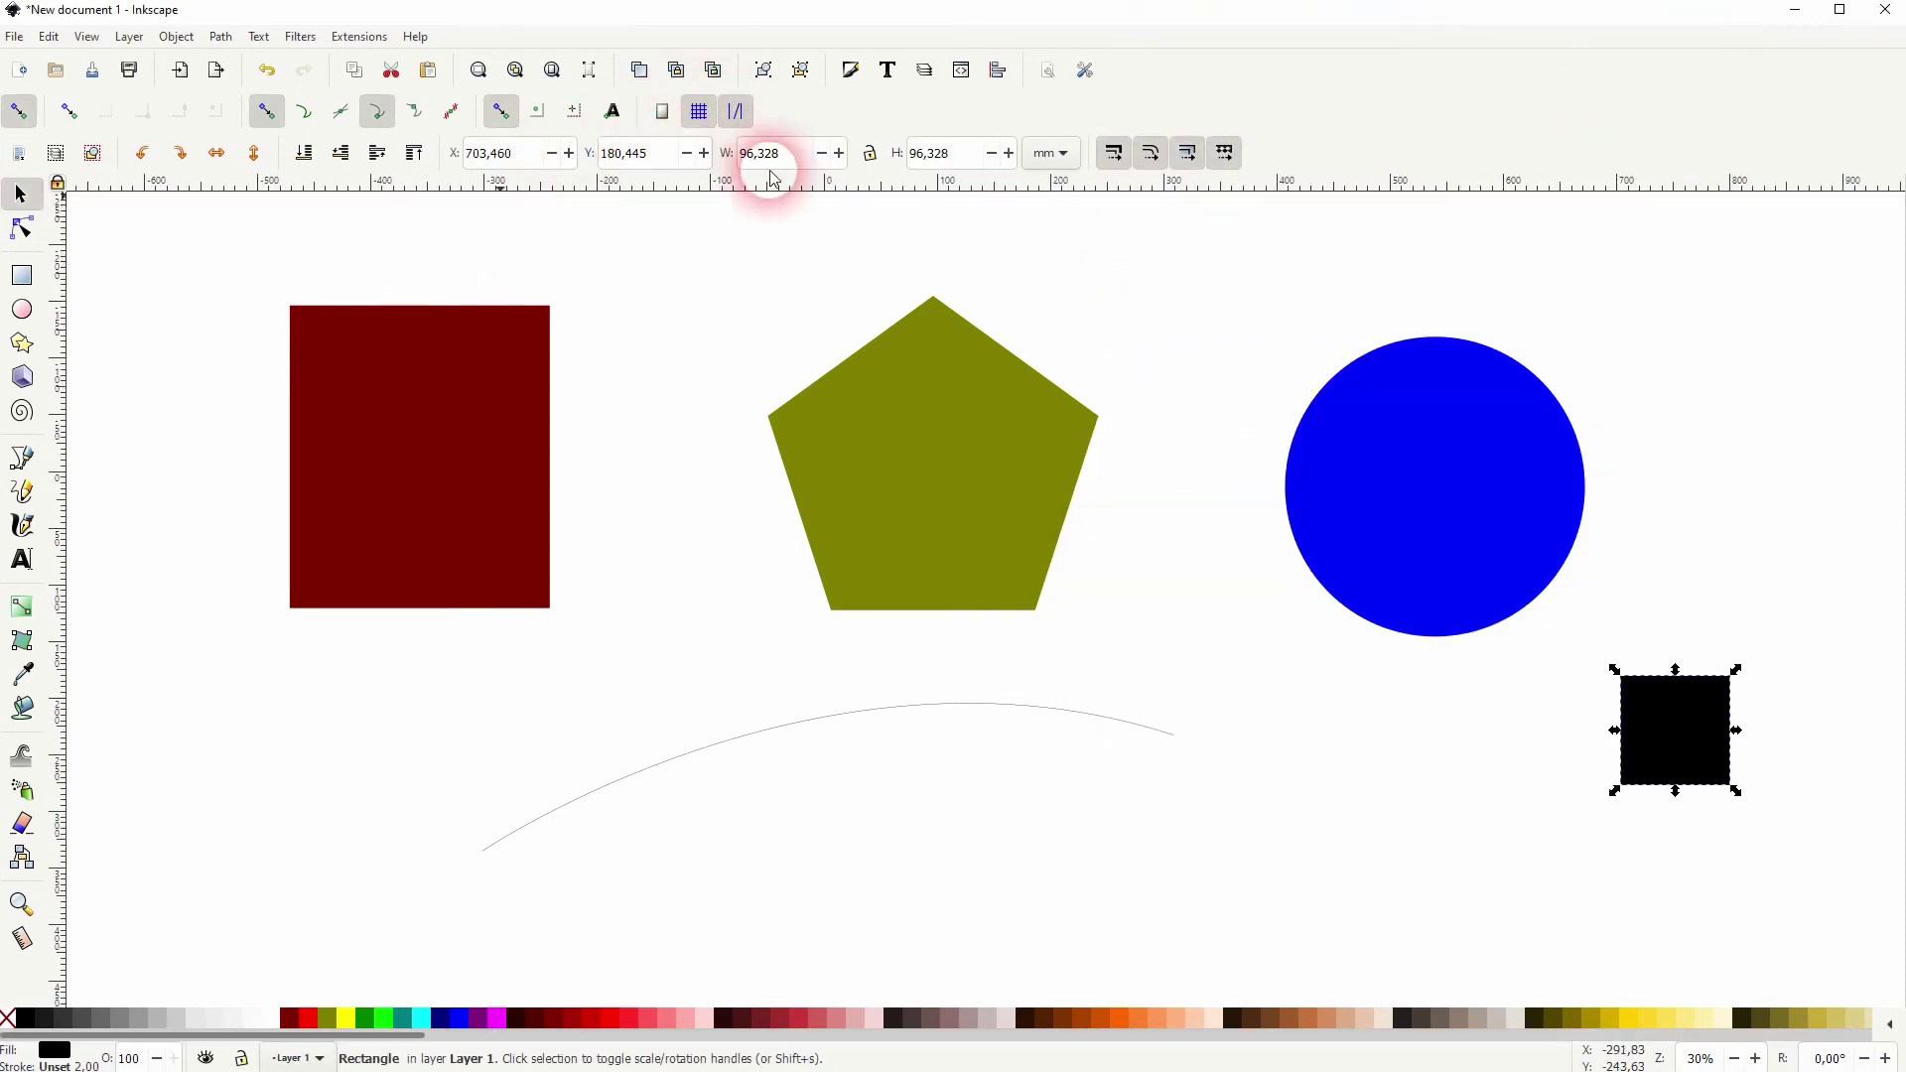
pyautogui.moveTo(765, 176); pyautogui.dragTo(745, 702)
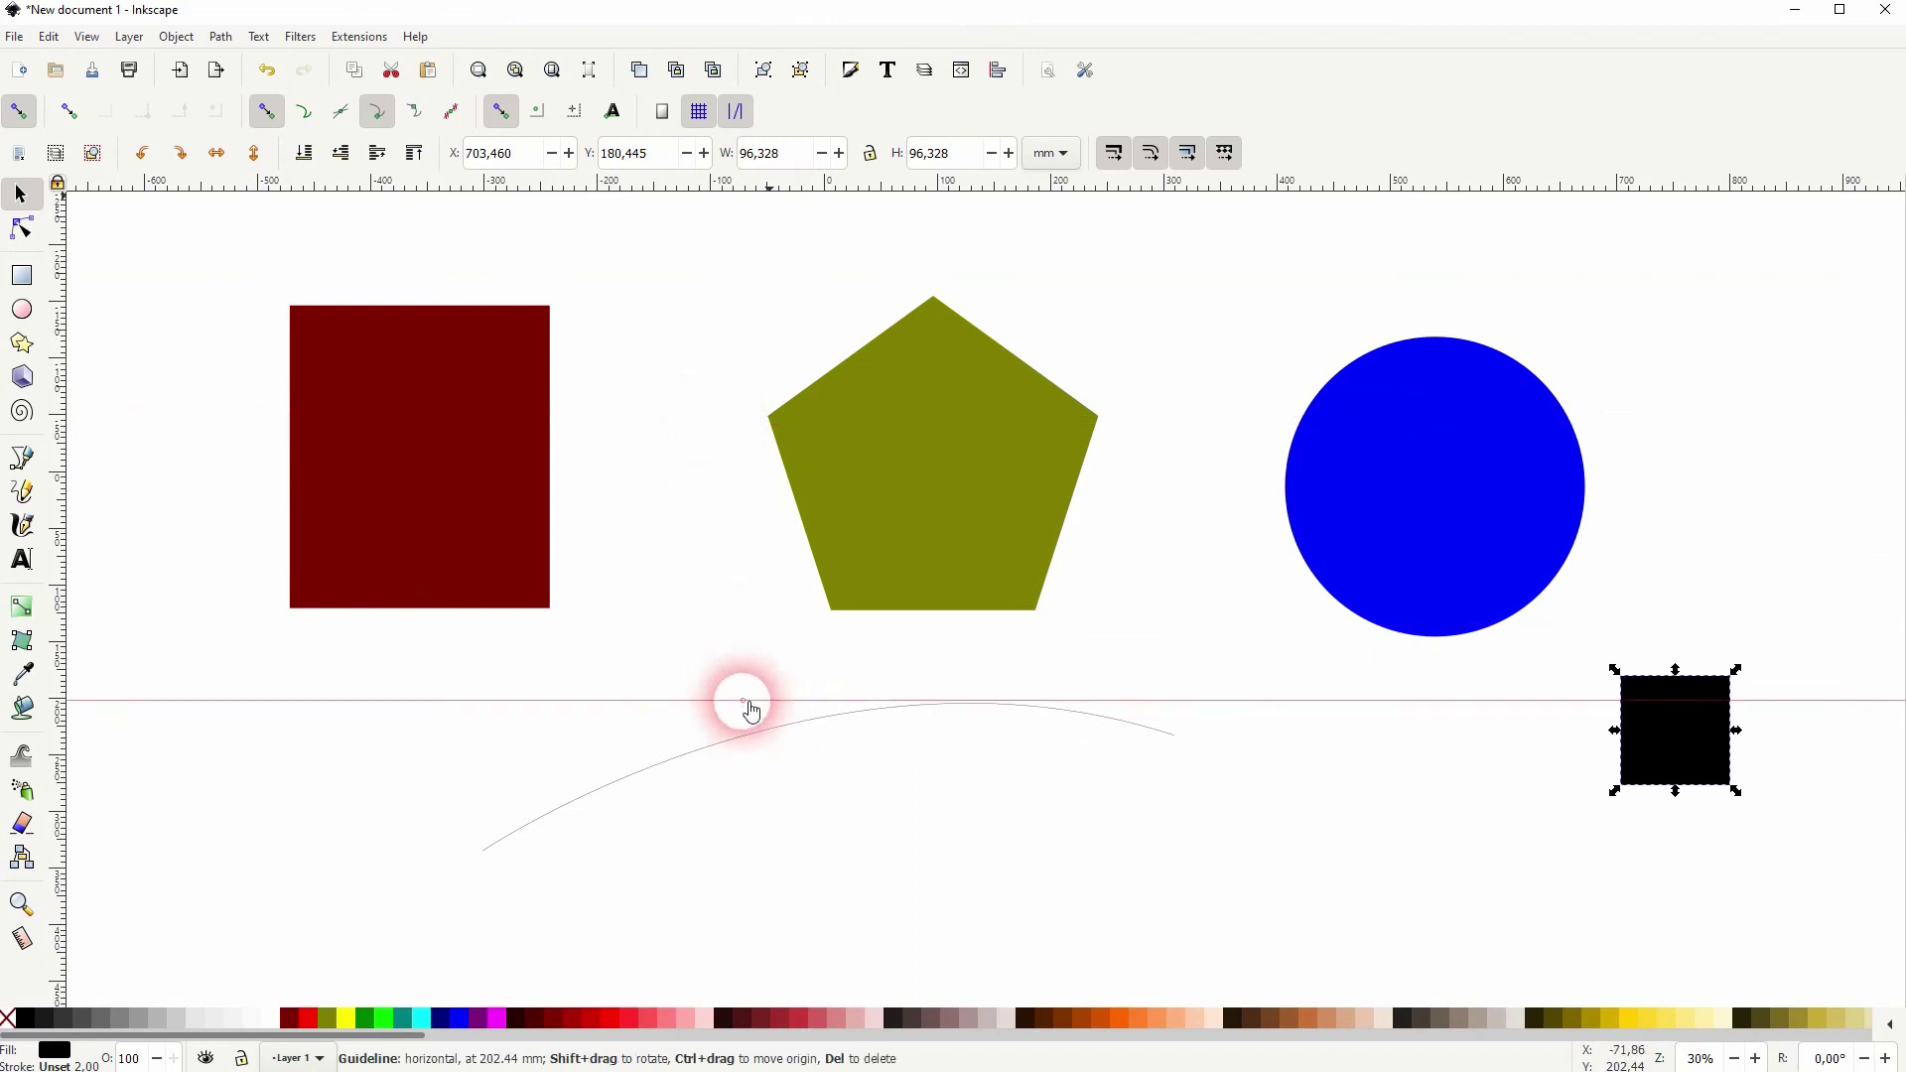
pyautogui.moveTo(1624, 736); pyautogui.dragTo(1417, 742)
pyautogui.click(733, 118)
pyautogui.click(733, 113)
# Add a new rectangular grid from the Grids page of Document Properties
pyautogui.click(14, 37)
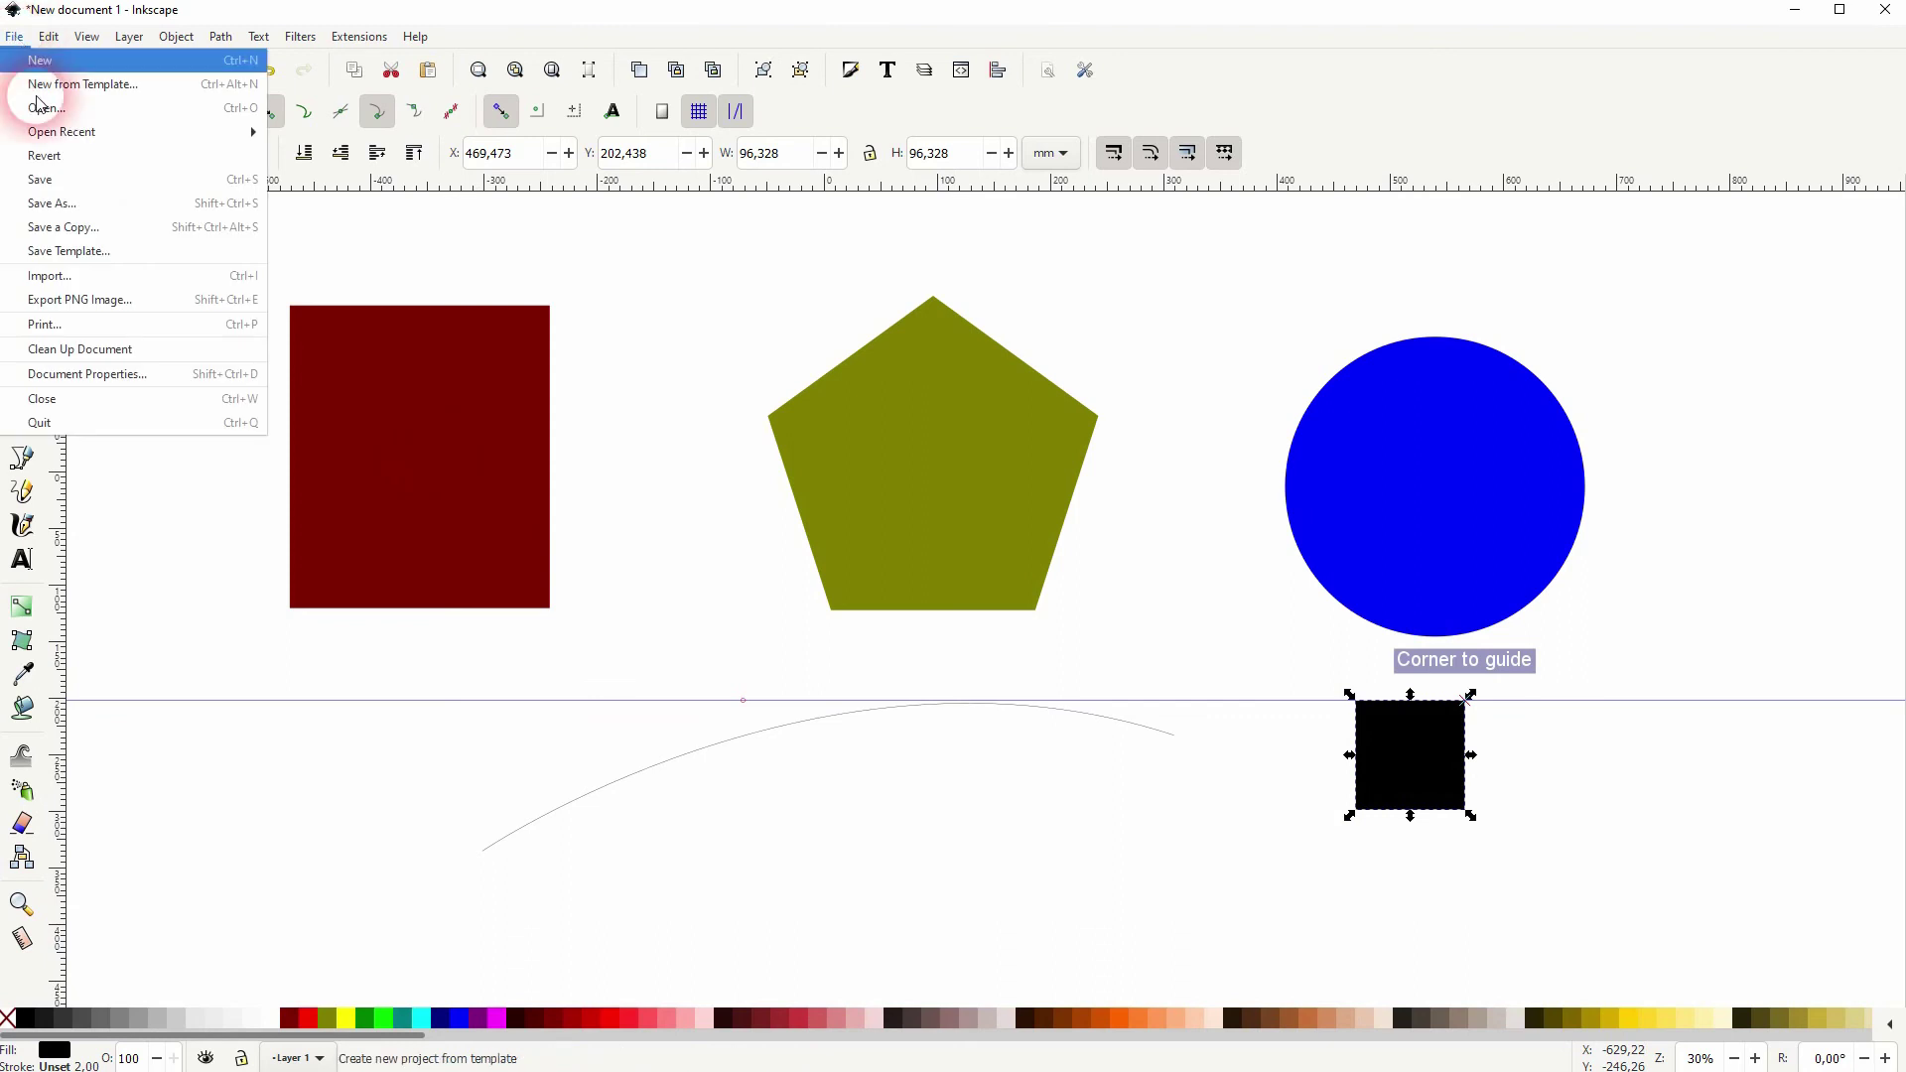
pyautogui.click(85, 374)
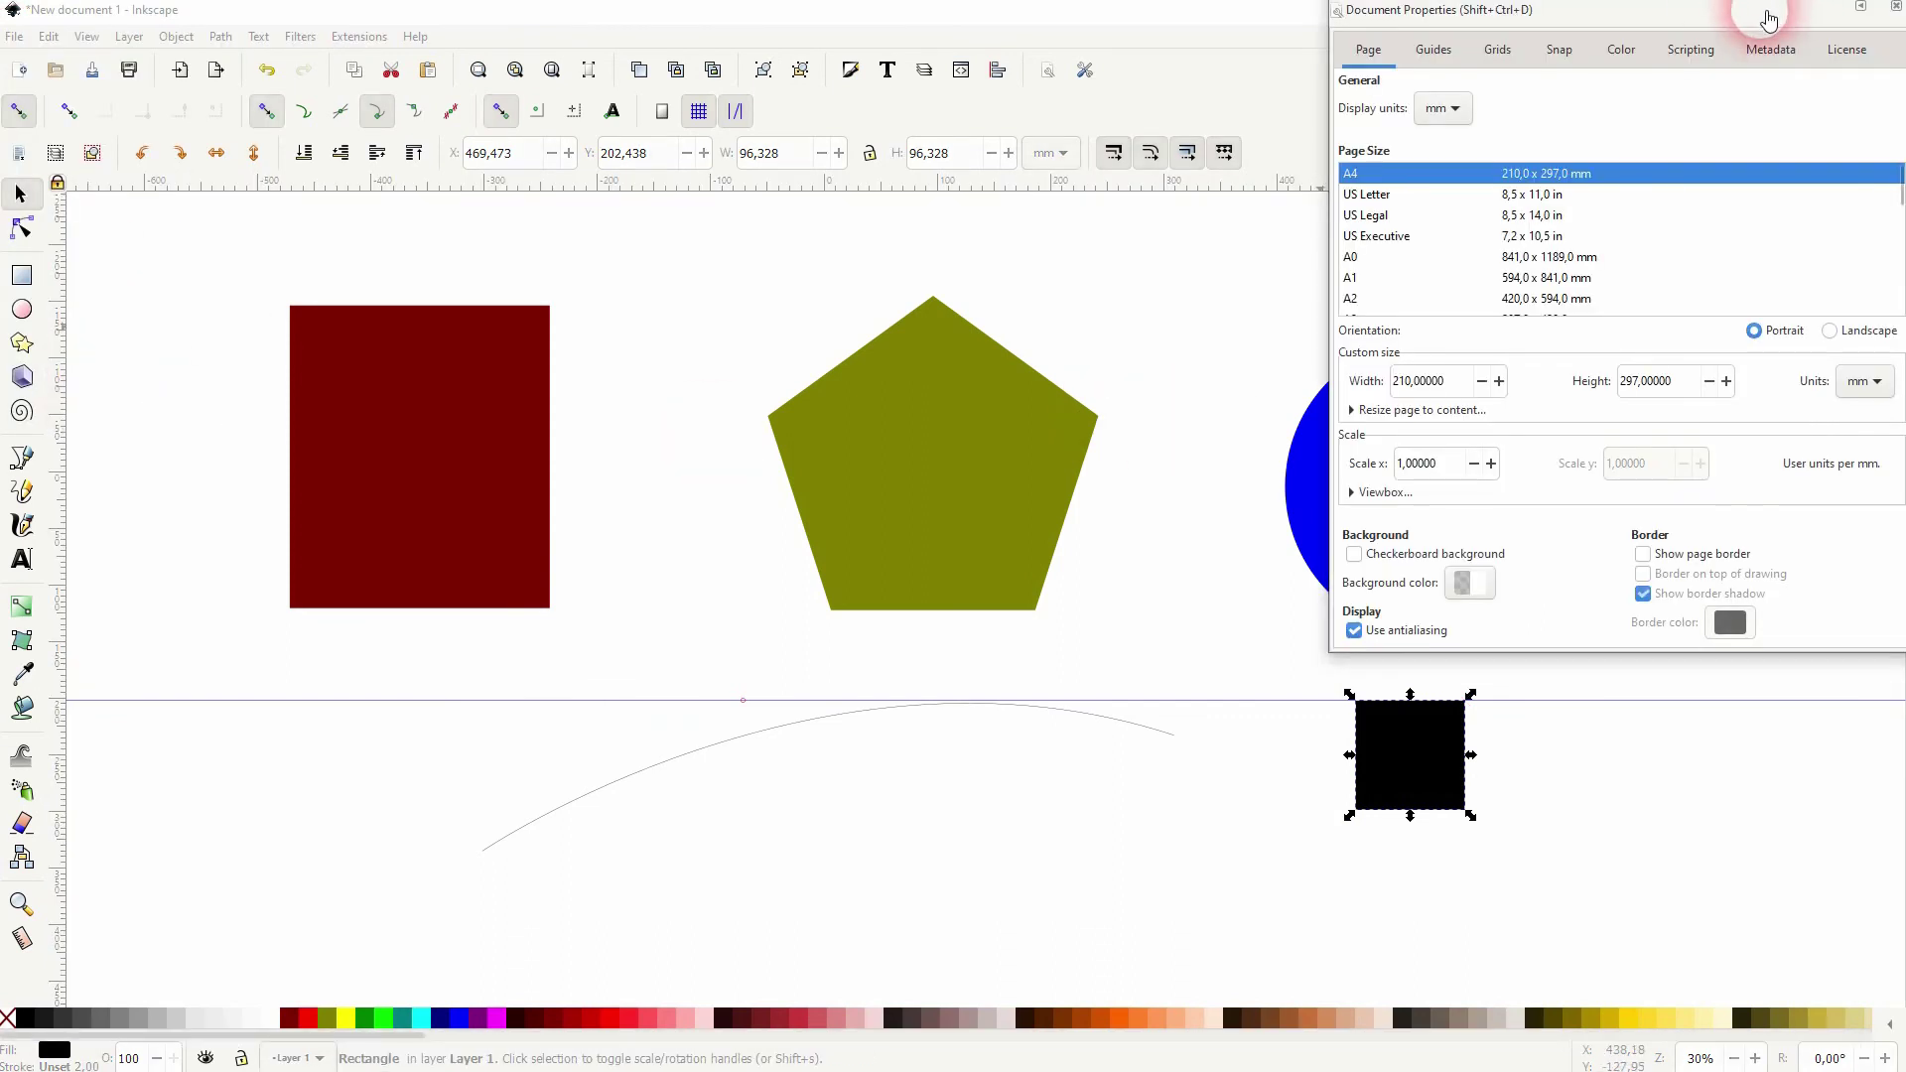
pyautogui.click(1495, 51)
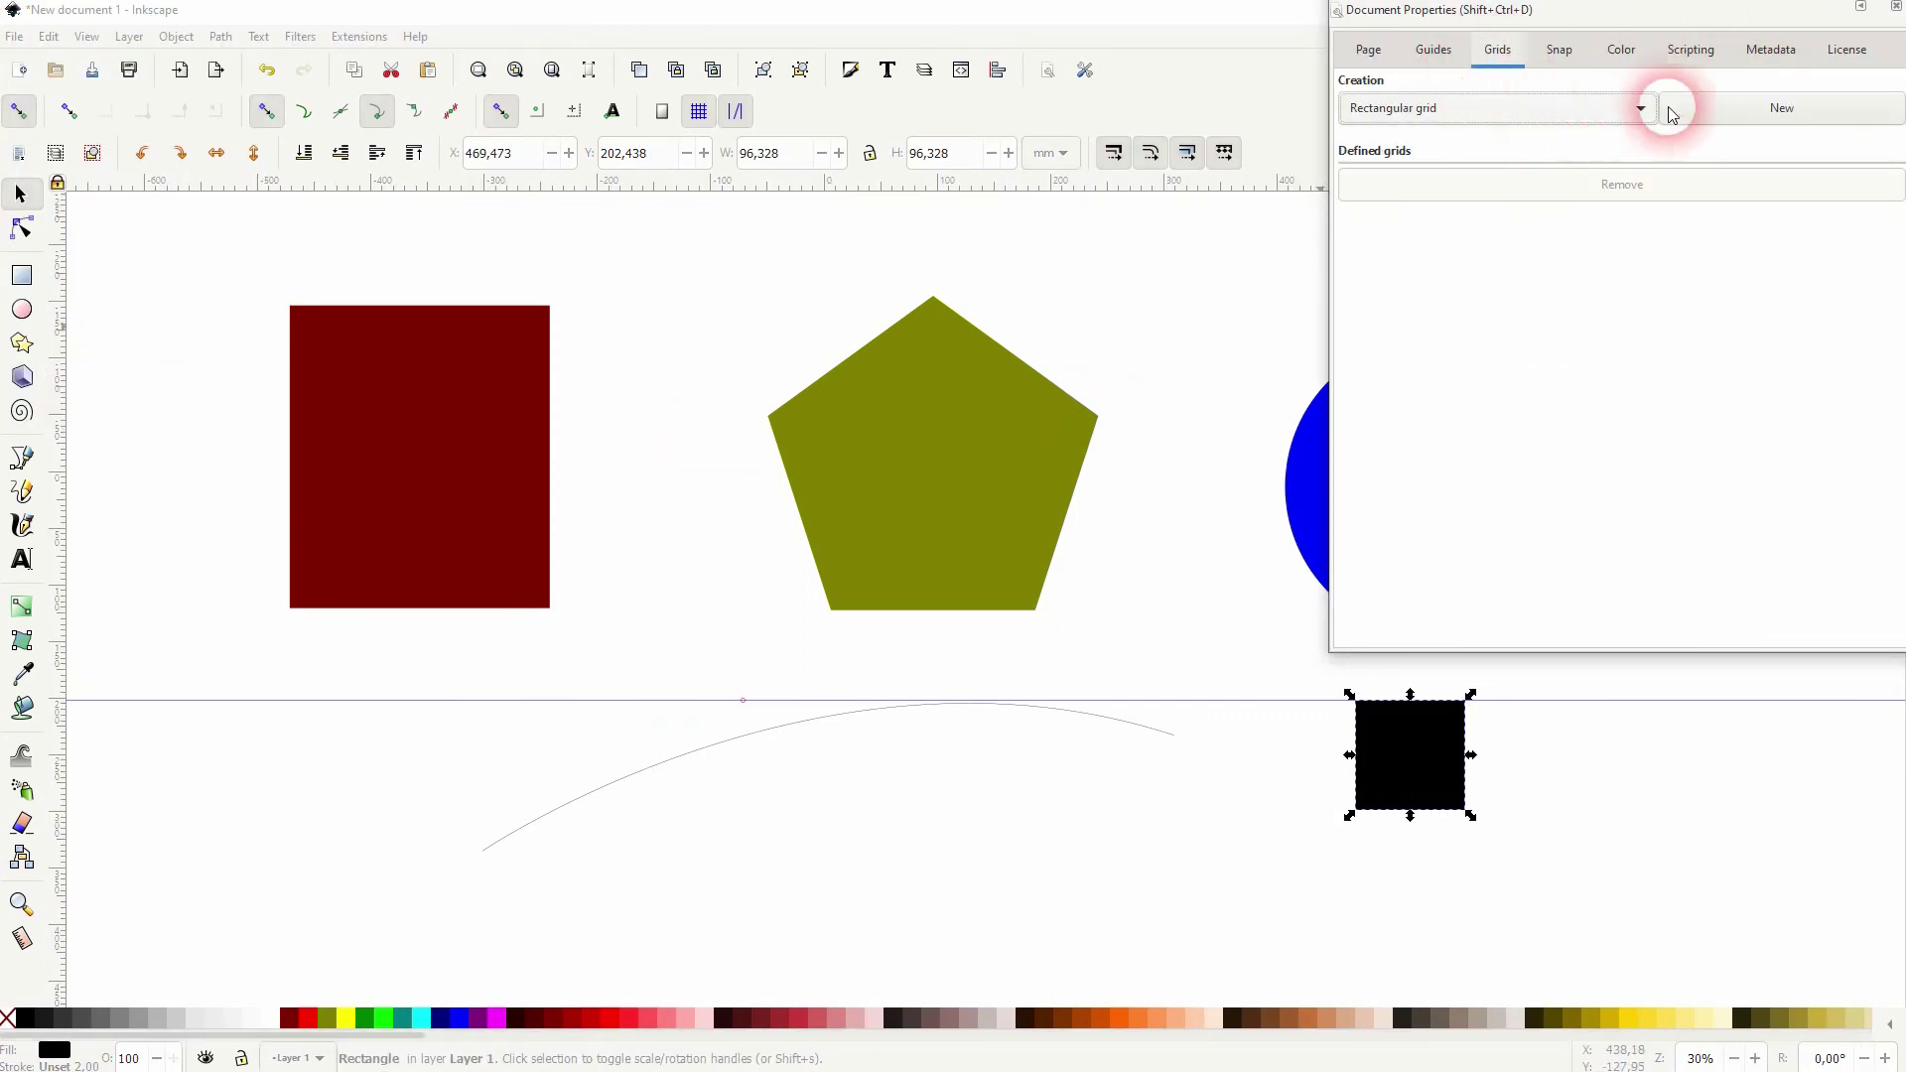
pyautogui.click(1781, 111)
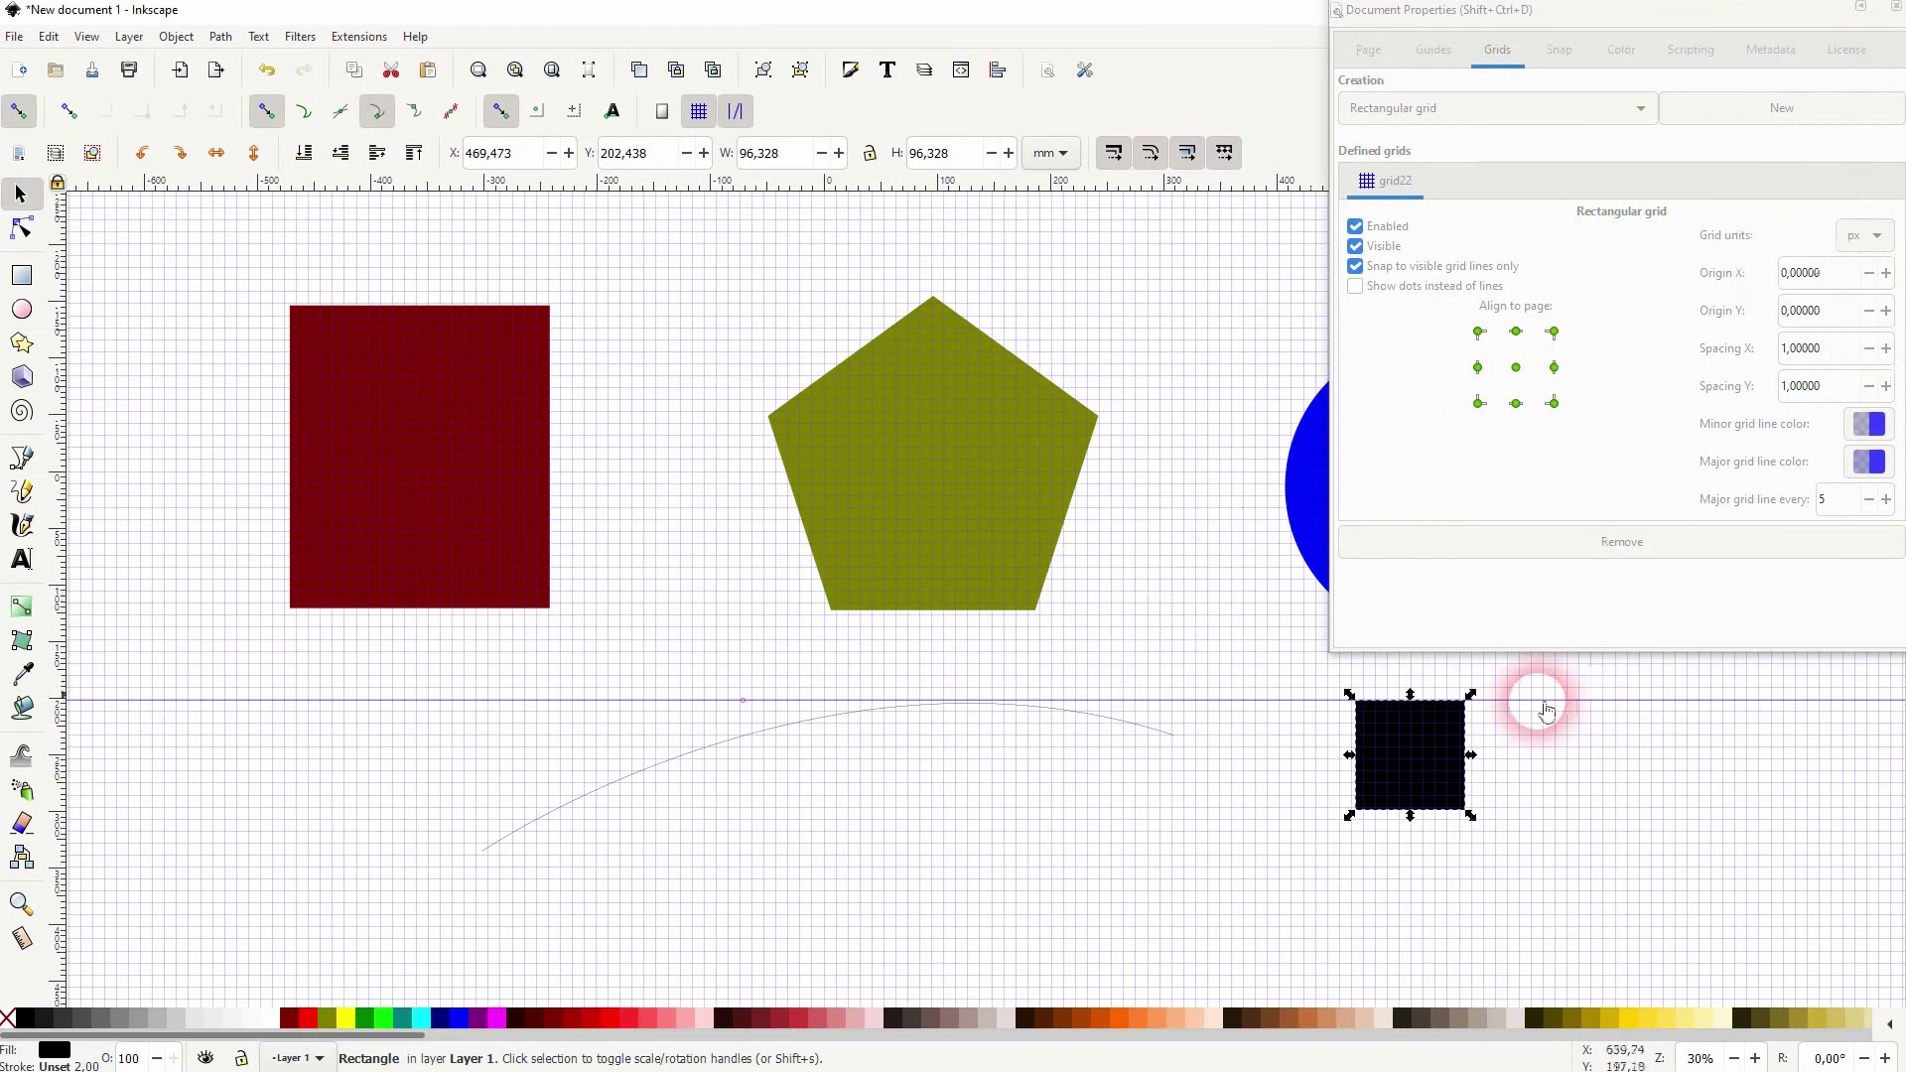
# Snap the black square's corner to a grid intersection beneath the arc and close the dialog
pyautogui.moveTo(1361, 749); pyautogui.dragTo(1018, 831)
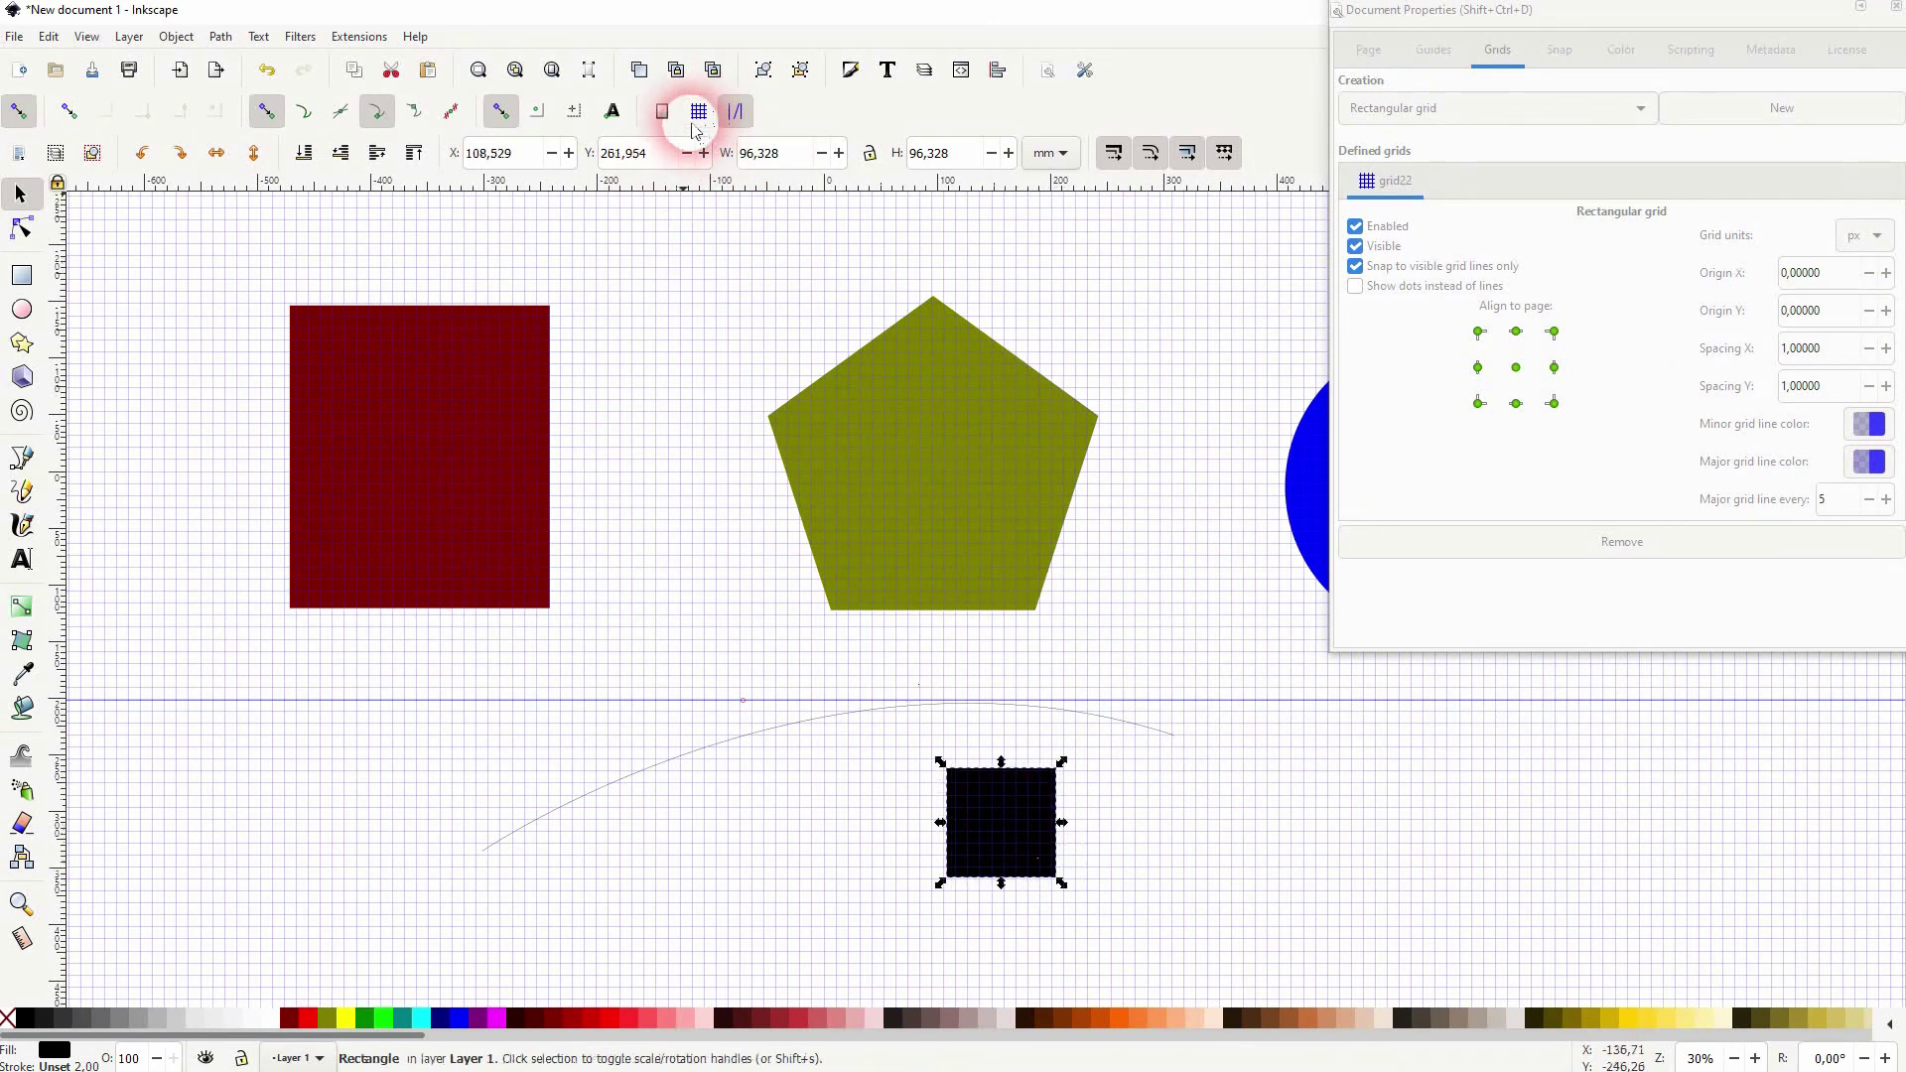
pyautogui.click(1356, 247)
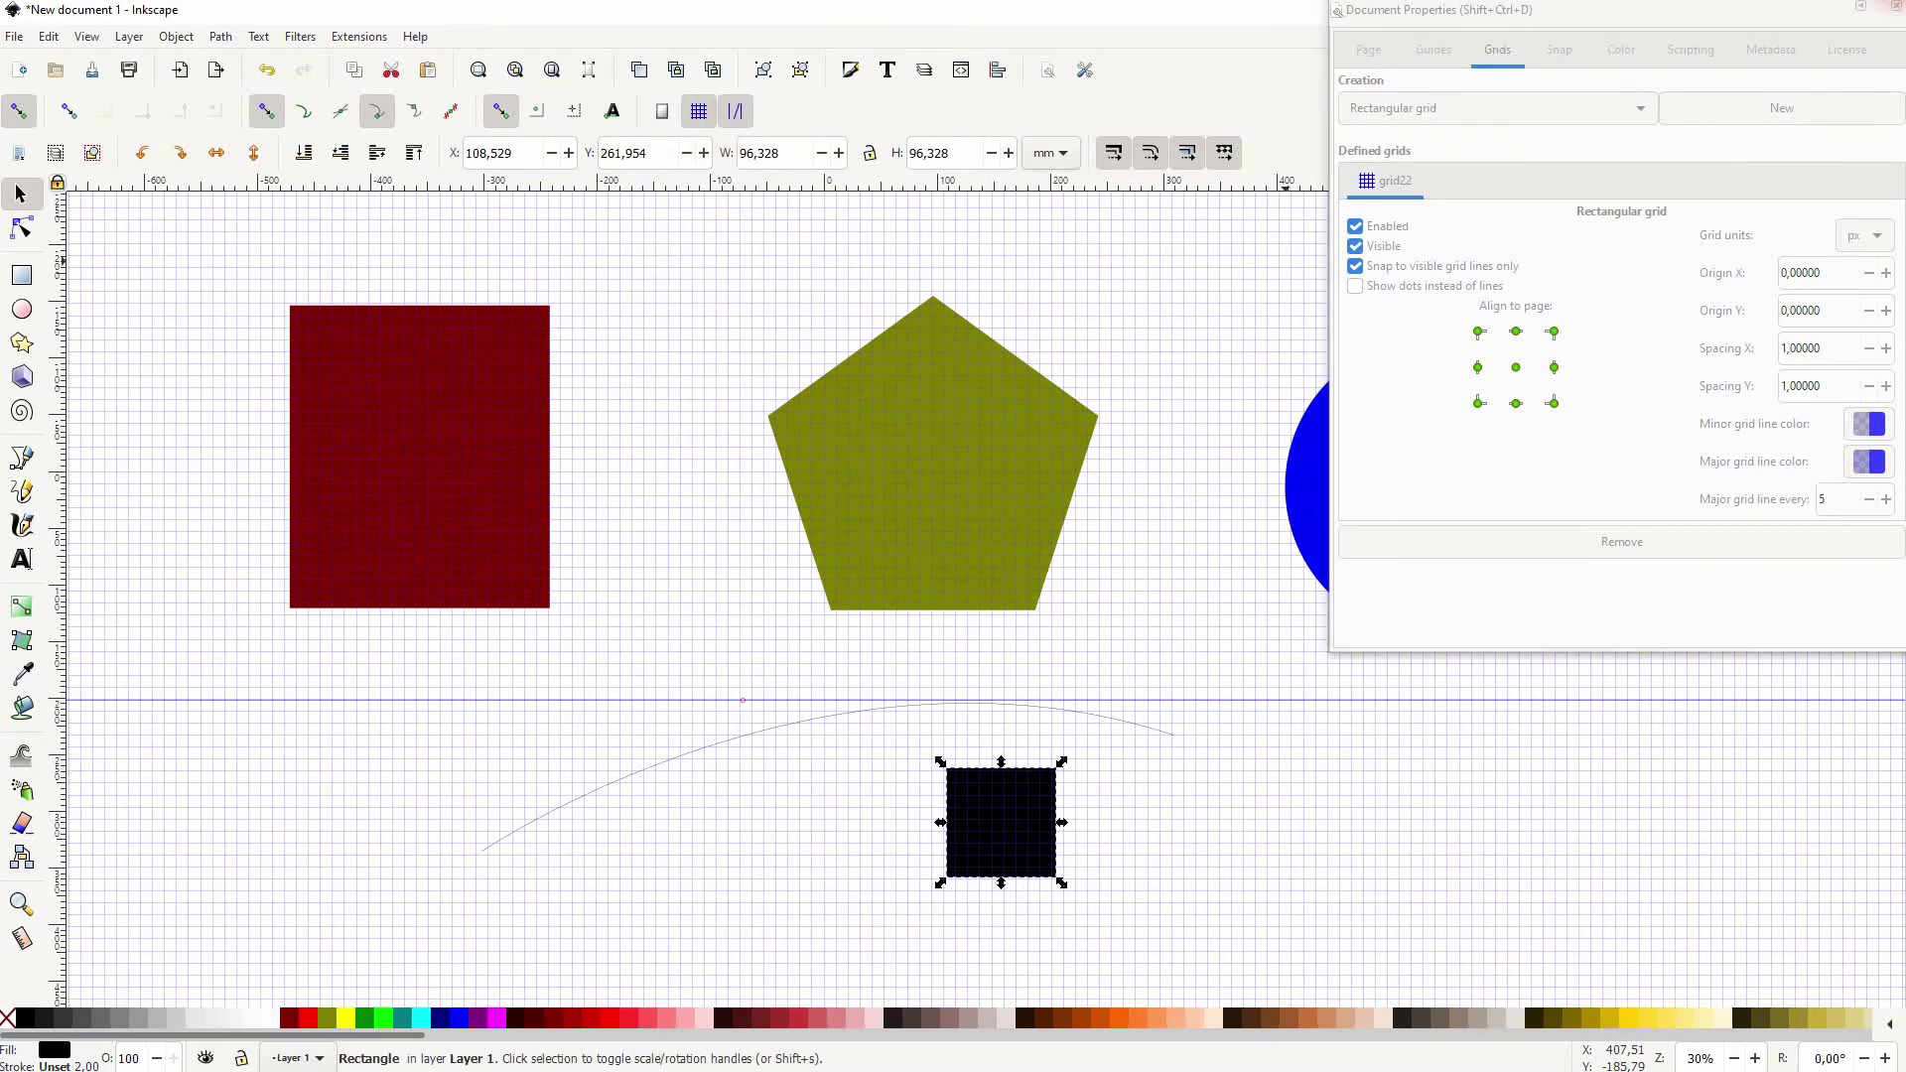
pyautogui.press('Escape')
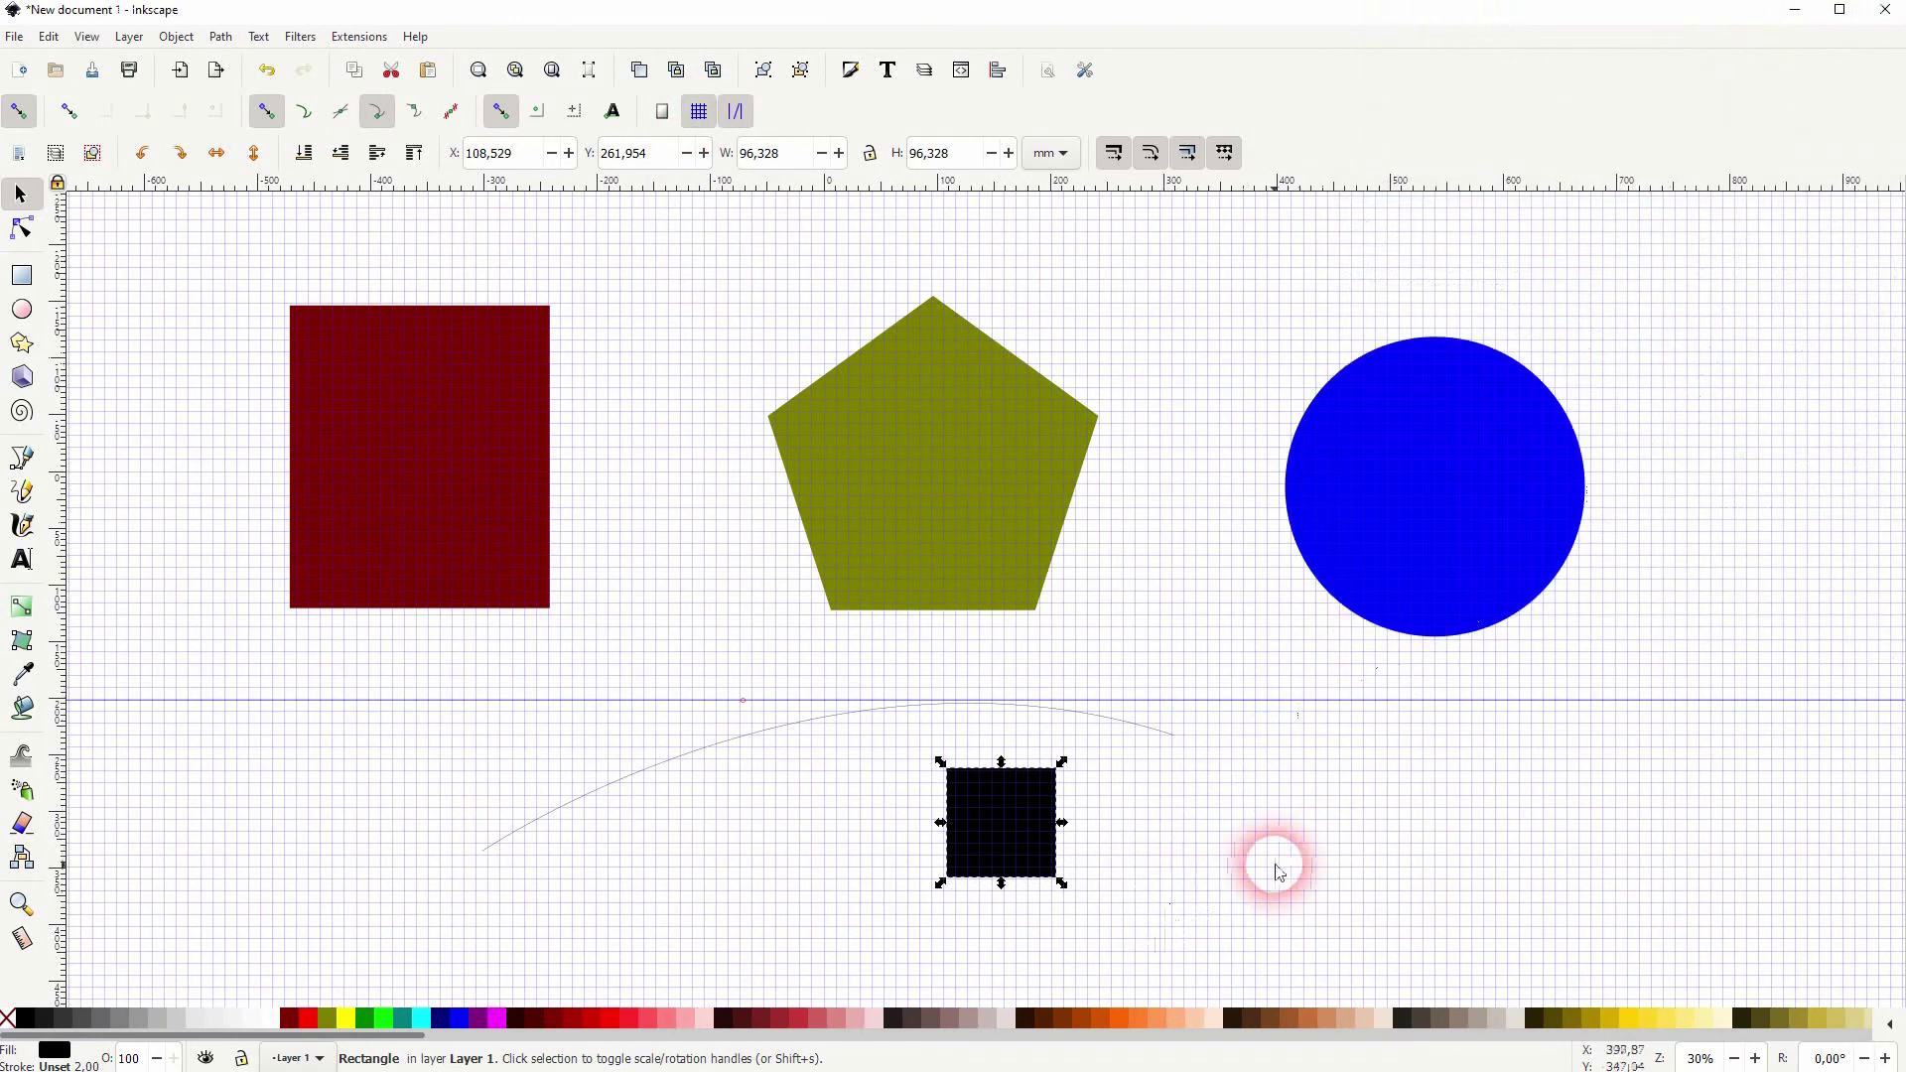